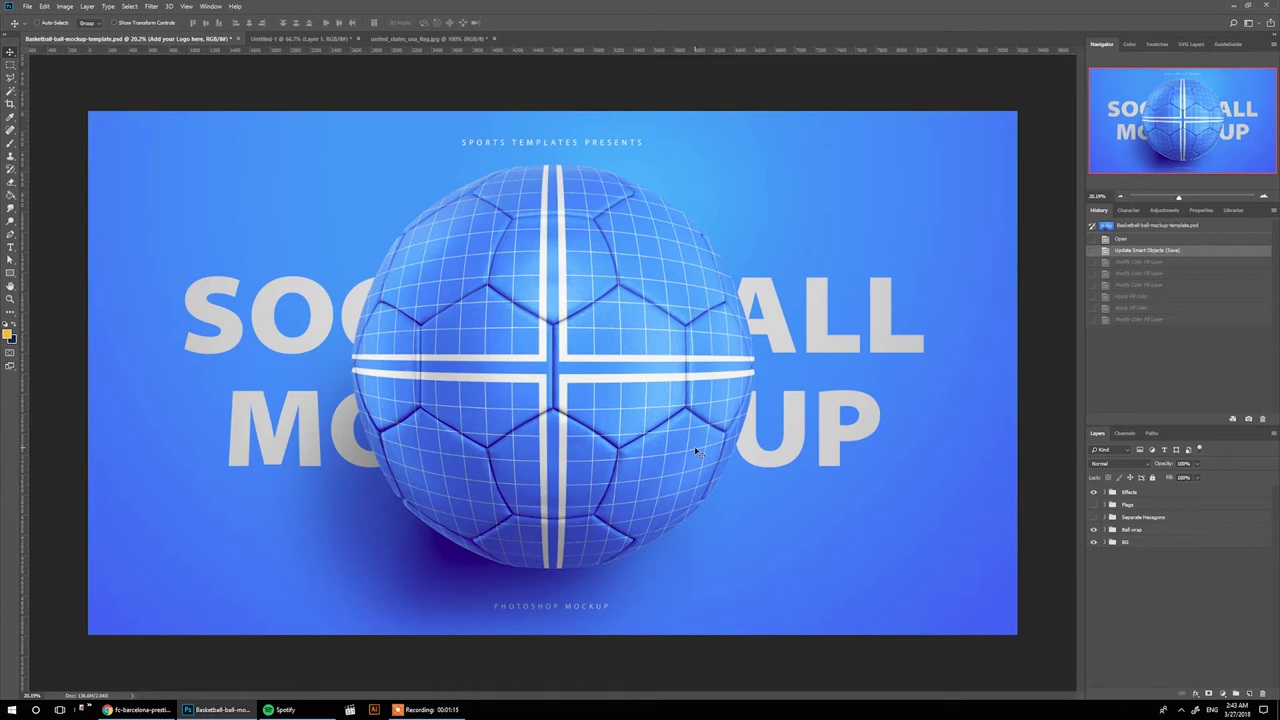
# View the Barça reference ball, then return to the mockup and open the Barcelona library.
pyautogui.click(300, 38)
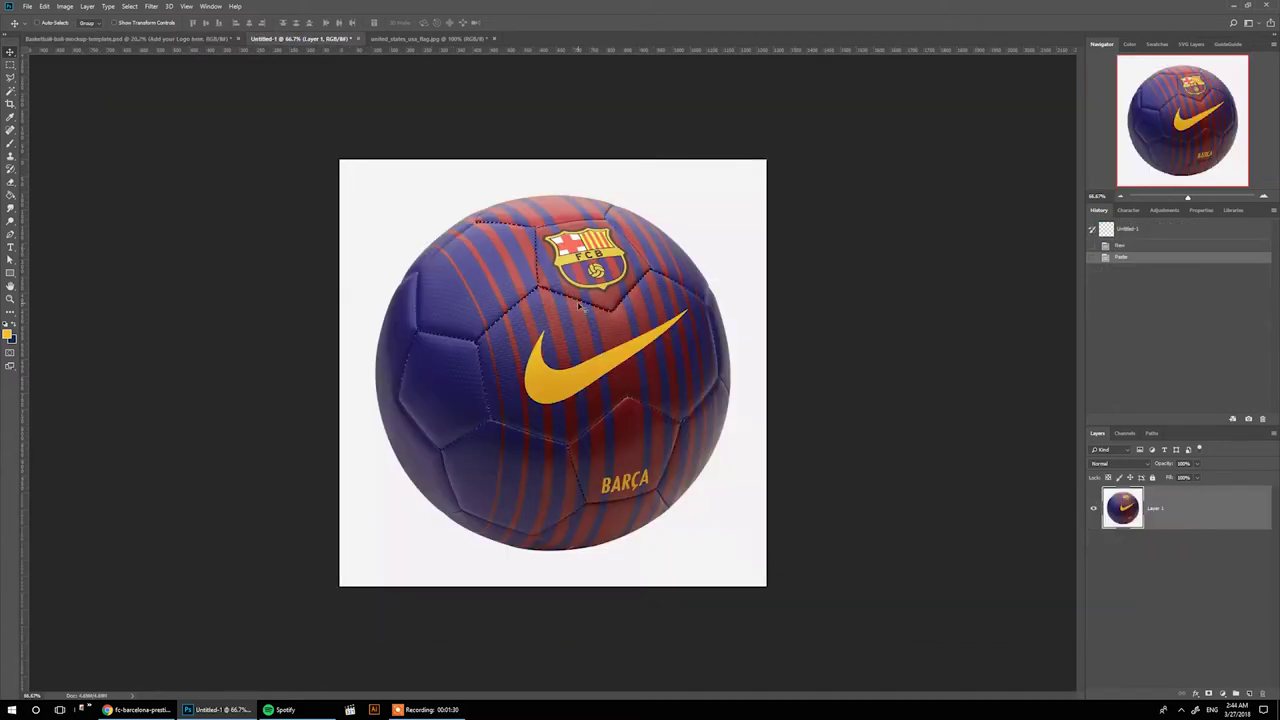
pyautogui.hotkey('ctrl', 'shift', 'Tab')
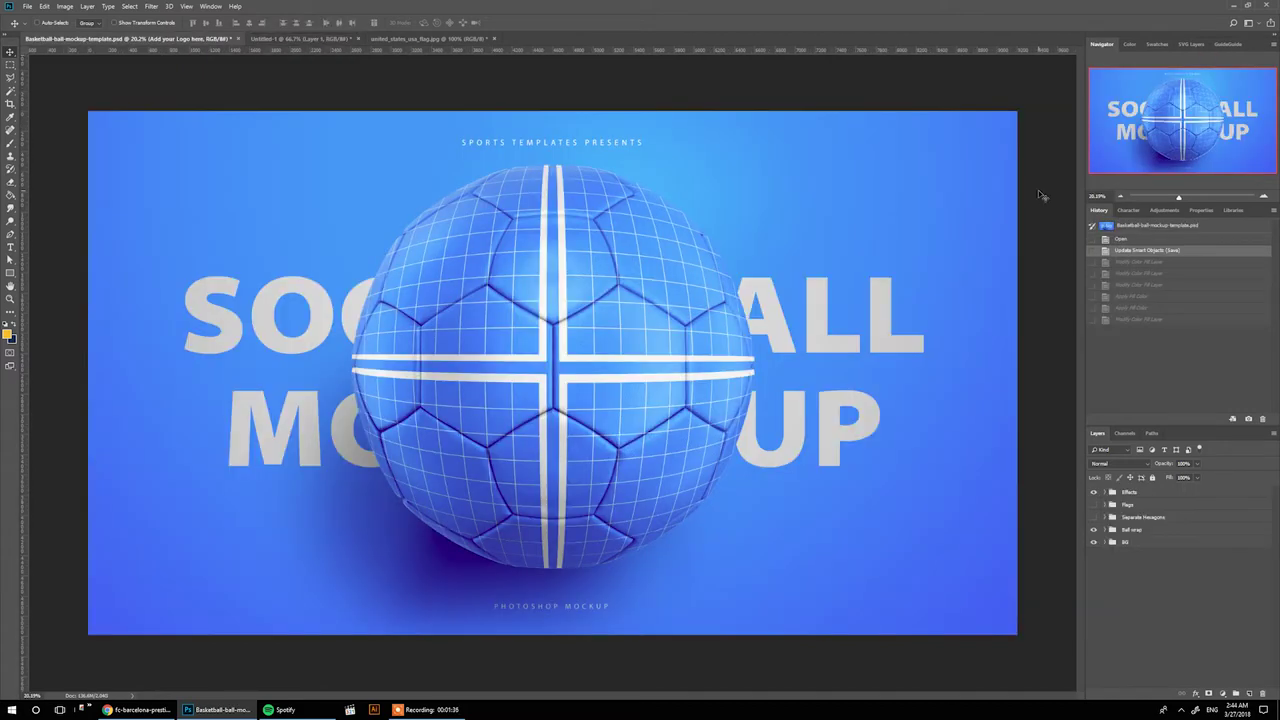
pyautogui.click(1233, 210)
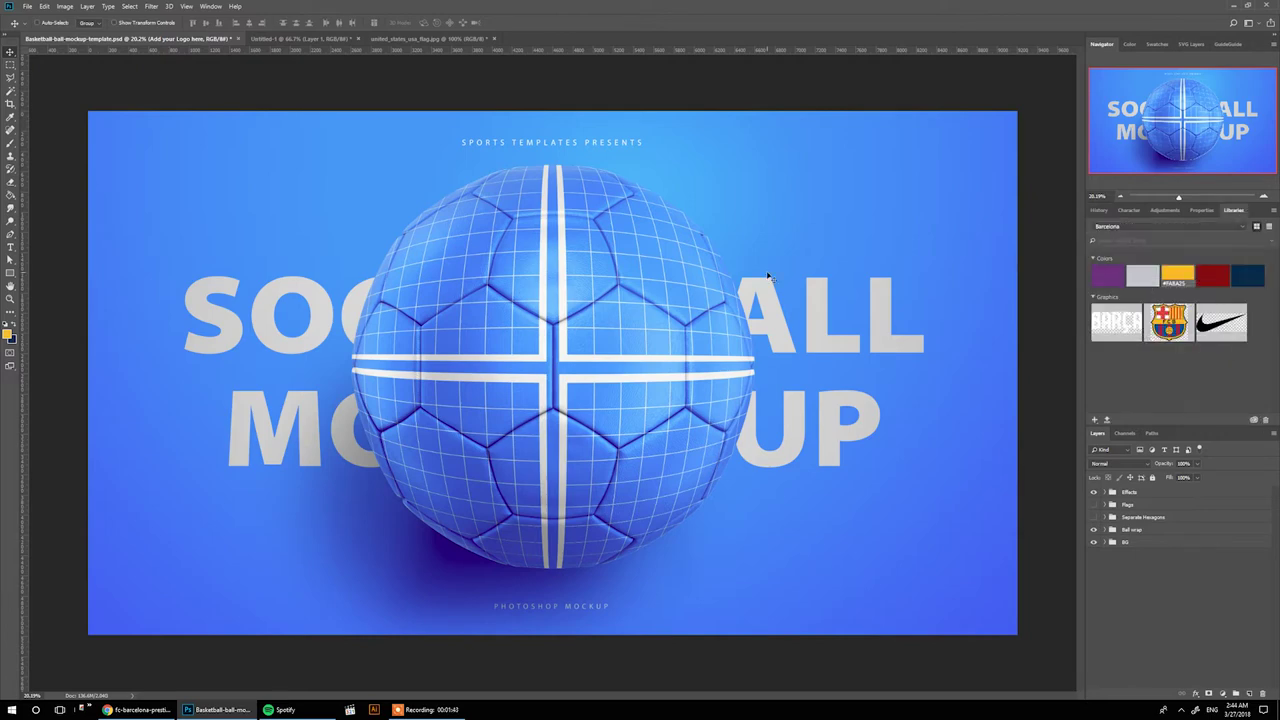
# Expand the Ball wrap group and open the 'Add your Logo here' smart object.
pyautogui.click(1144, 531)
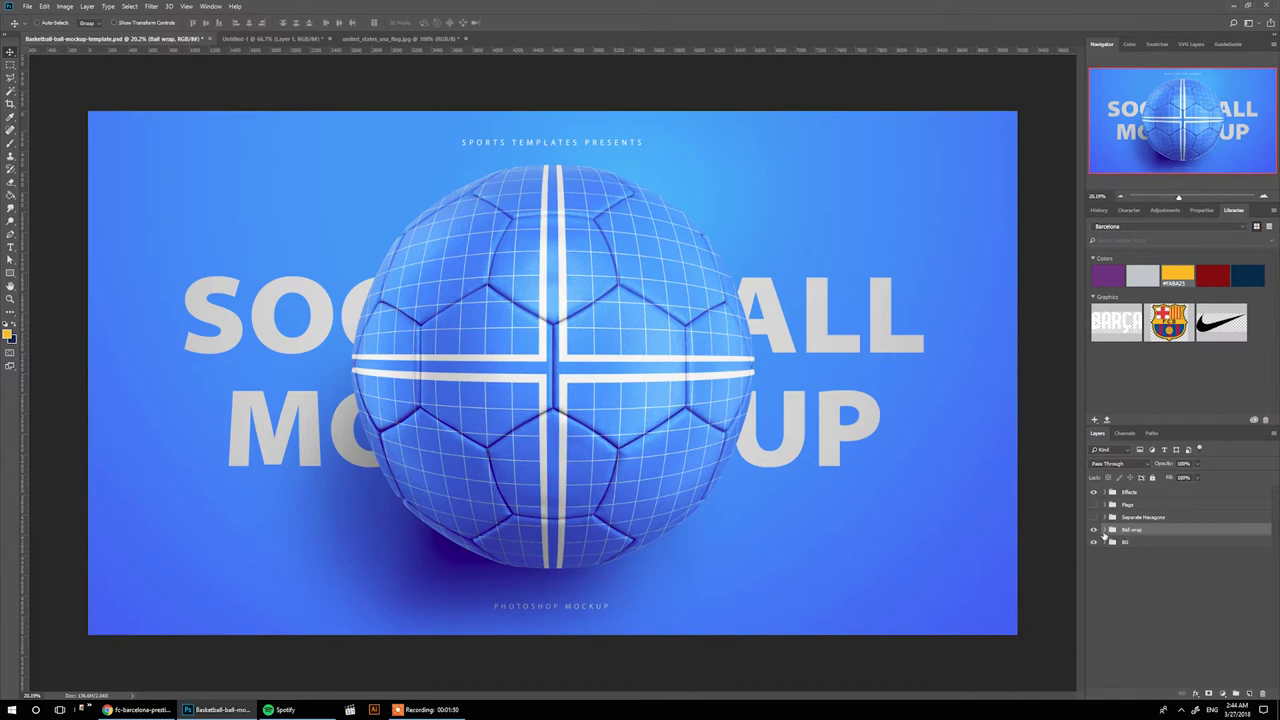
pyautogui.click(1104, 530)
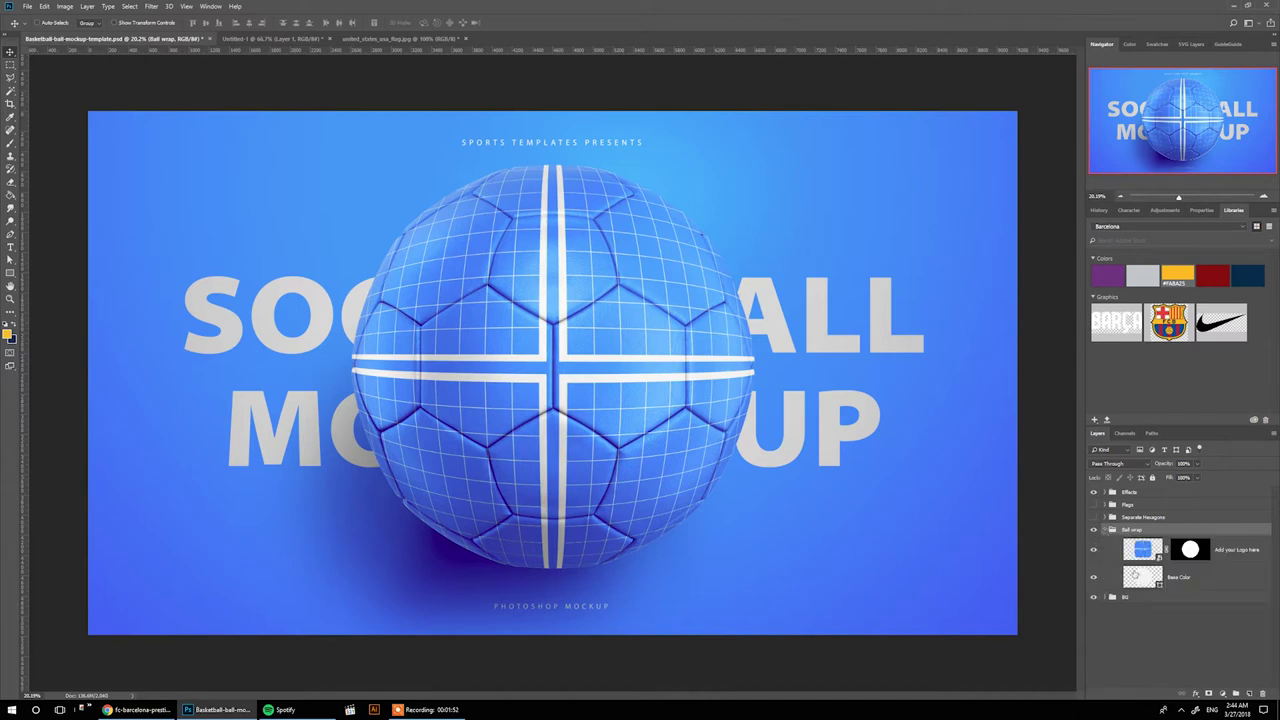
pyautogui.click(1211, 576)
pyautogui.click(1233, 551)
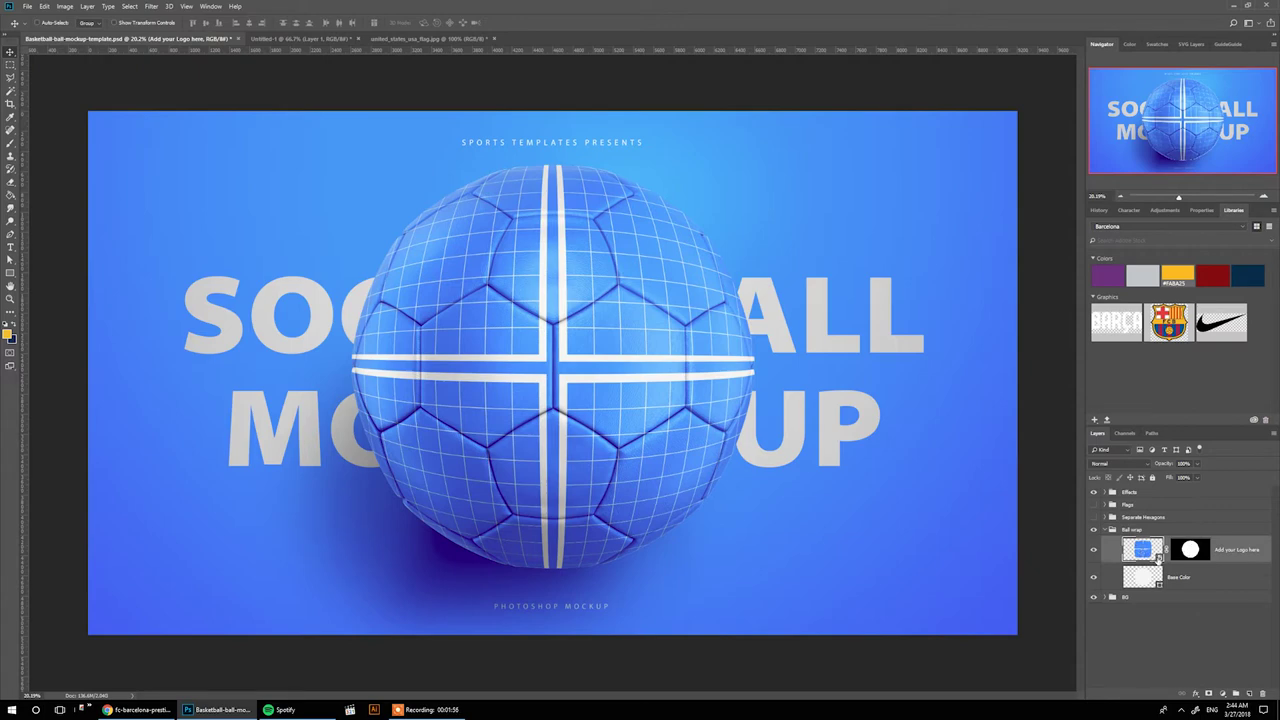
pyautogui.doubleClick(1156, 556)
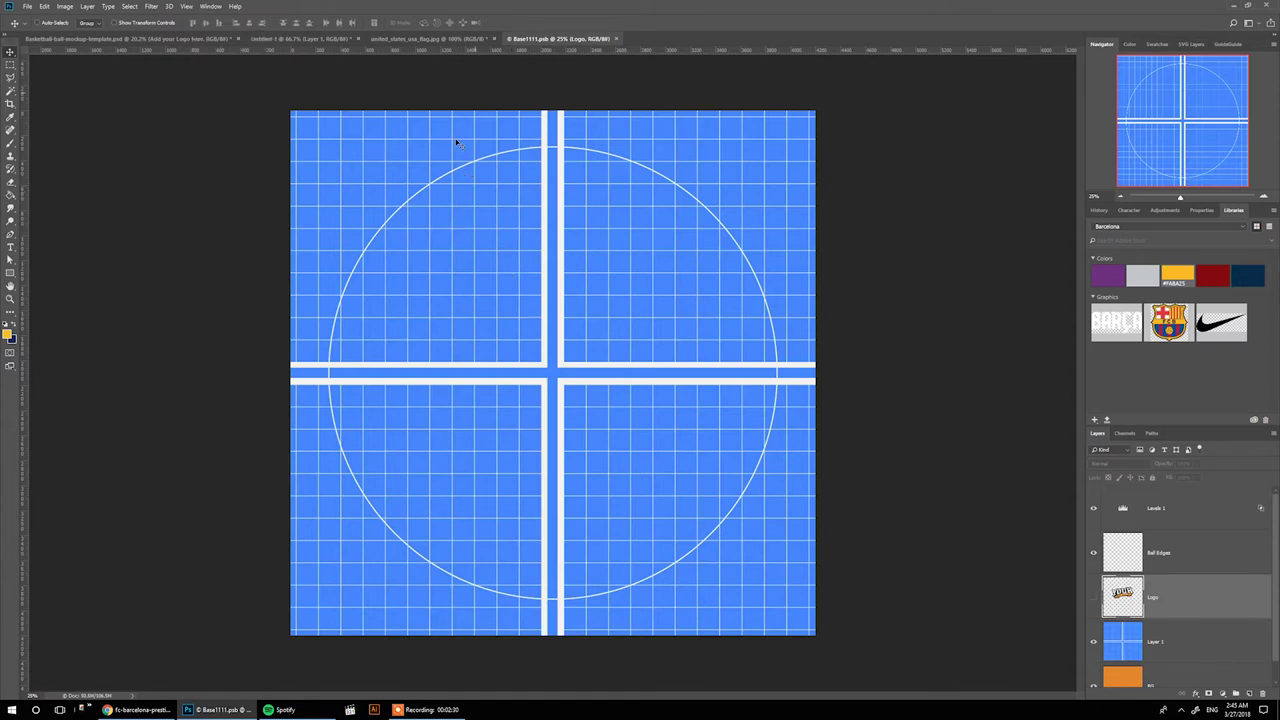
# Show guides, hide the blue grid Layer 1 and fill the BG layer Barcelona navy.
pyautogui.hotkey('ctrl', ';')
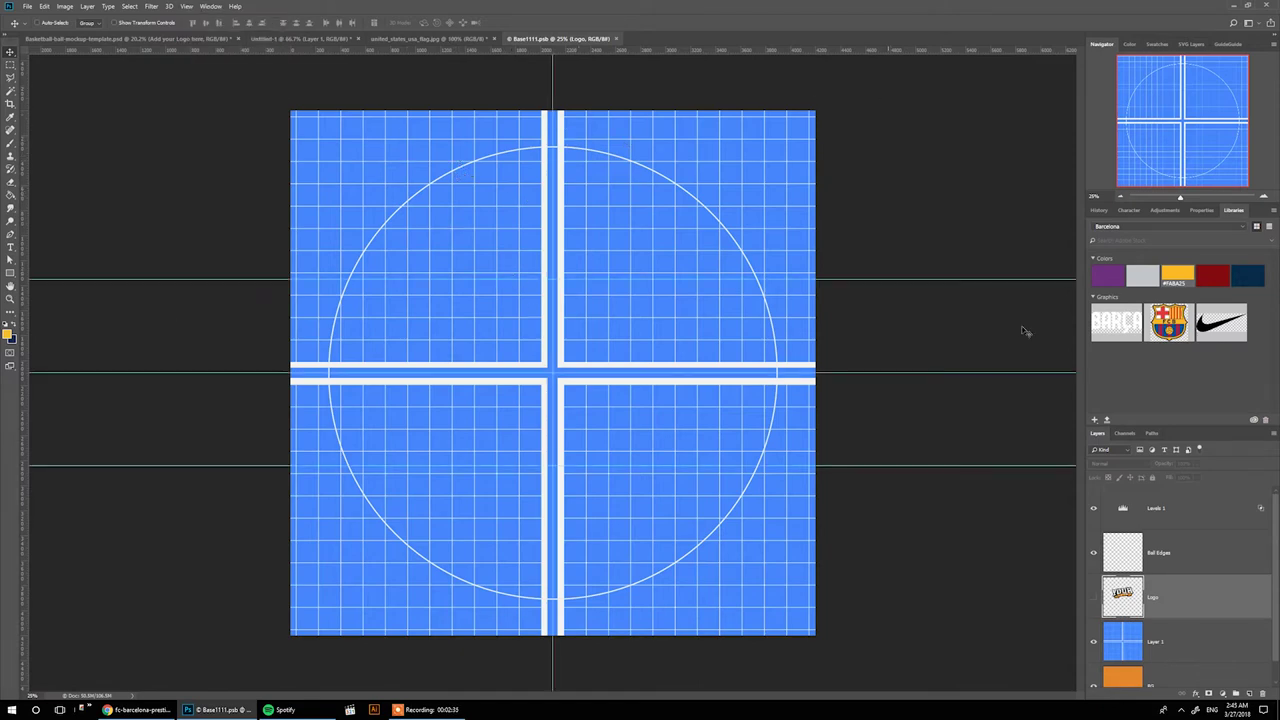
pyautogui.click(1170, 645)
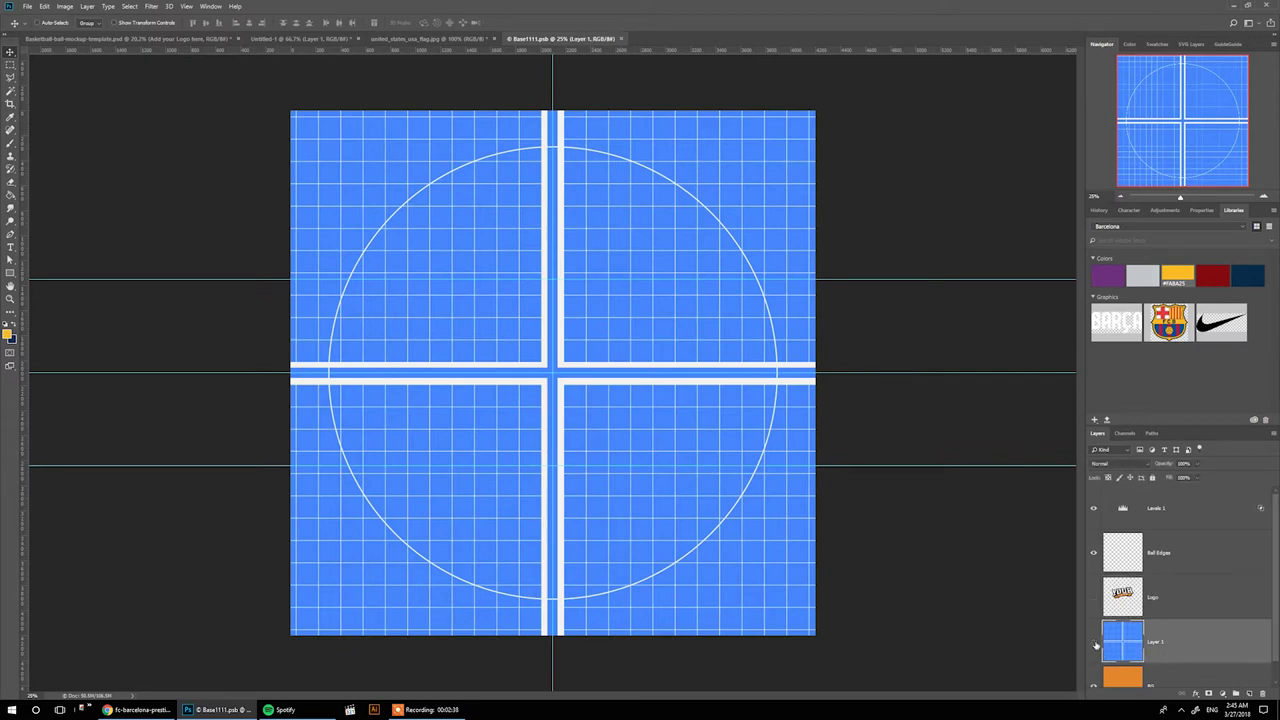
pyautogui.click(1094, 642)
pyautogui.scroll(-1, 1115, 641)
pyautogui.click(1130, 668)
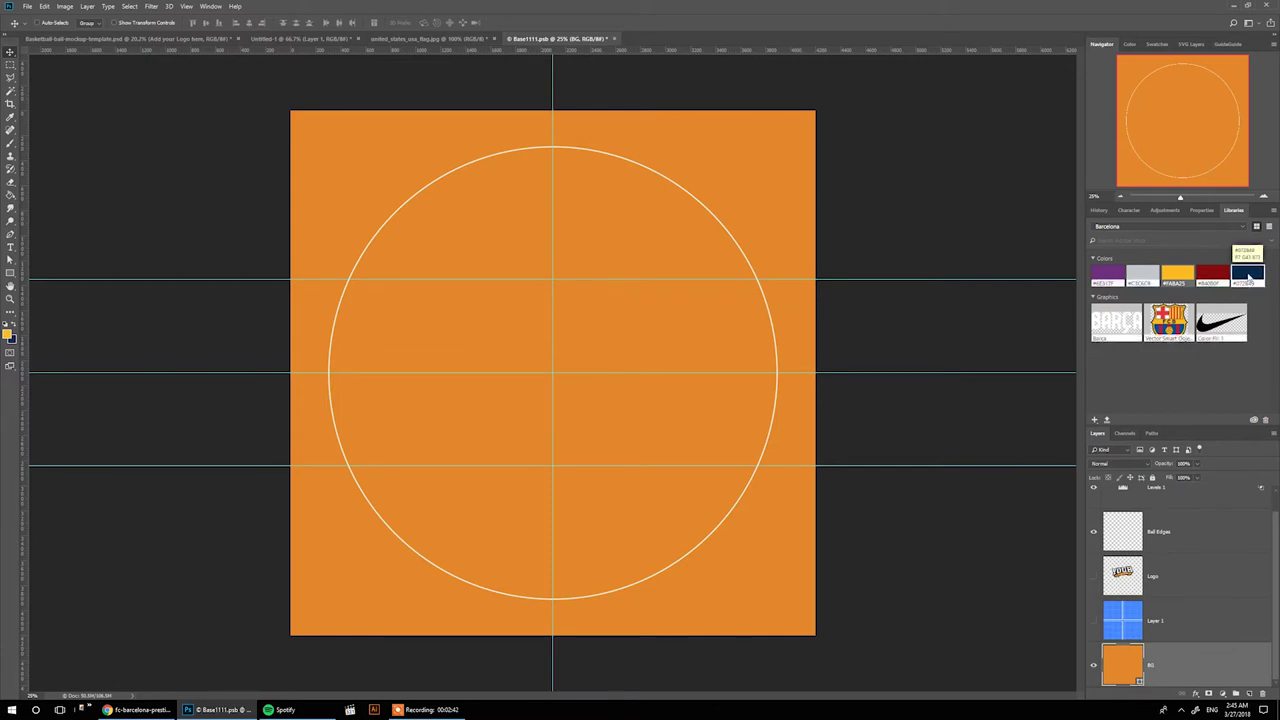
pyautogui.click(1249, 278)
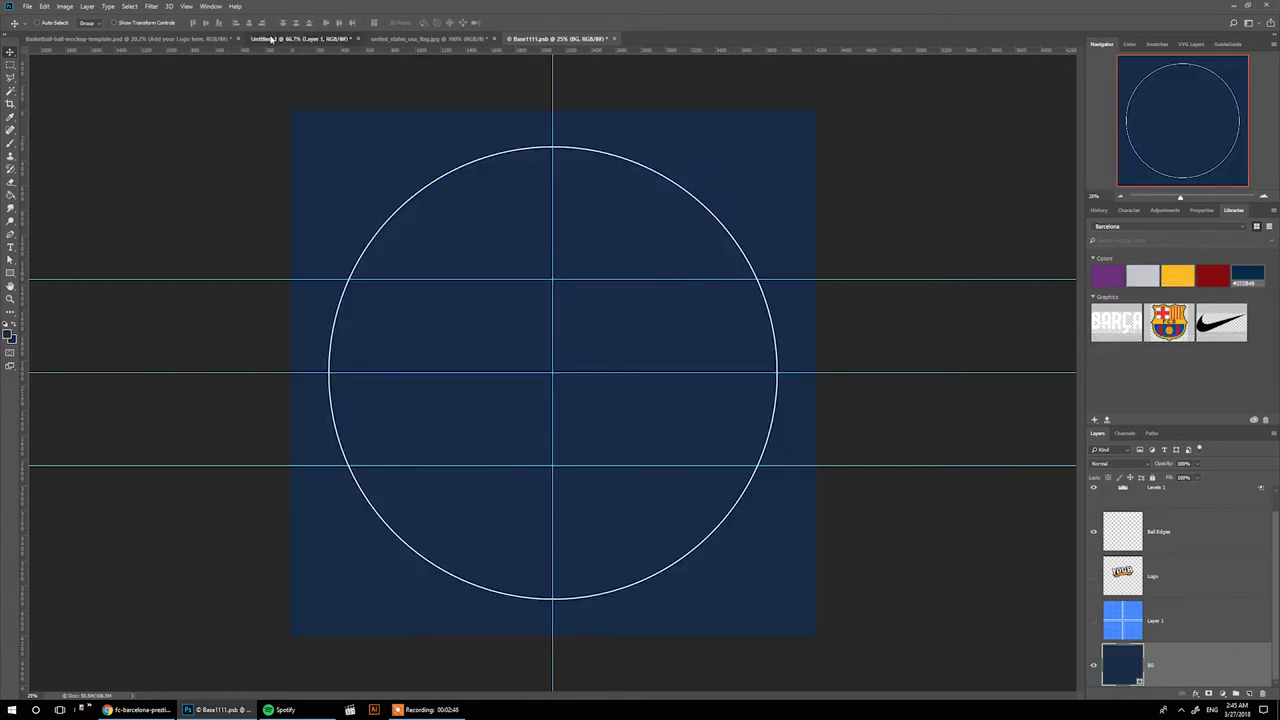
# Compare against the Barça reference ball, then return to the logo canvas with the Rectangle tool.
pyautogui.click(300, 38)
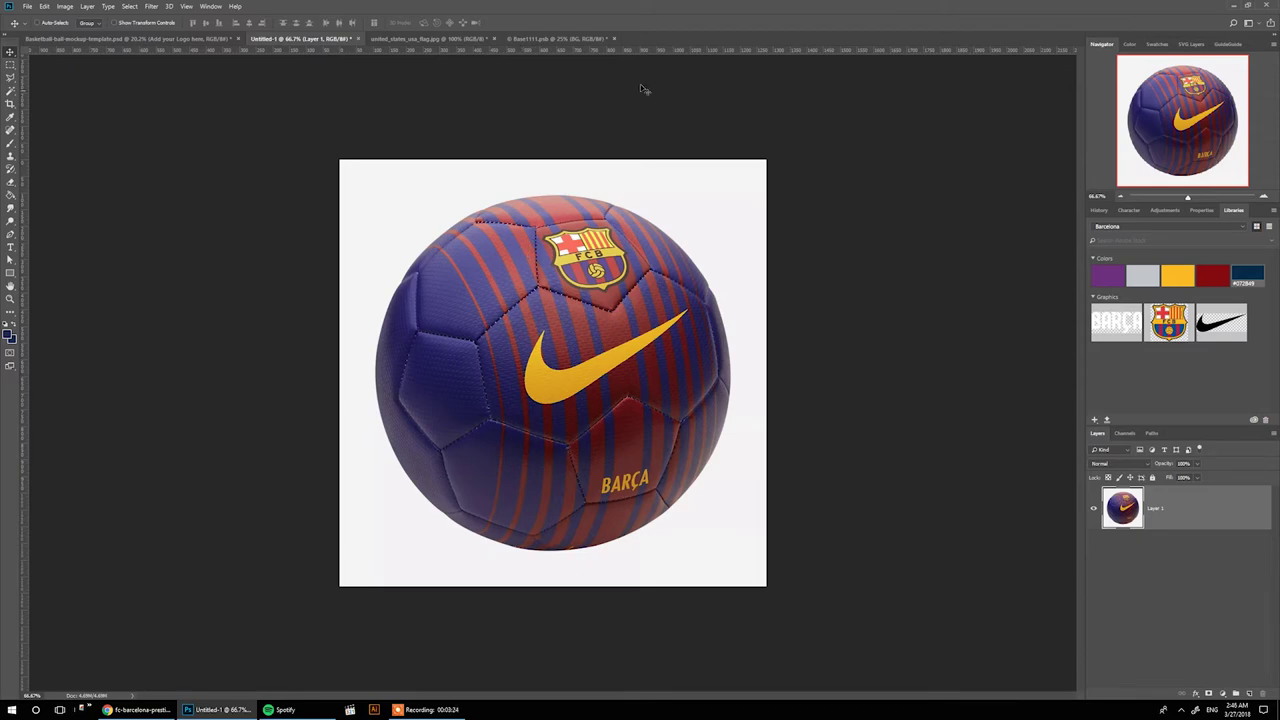
pyautogui.click(550, 39)
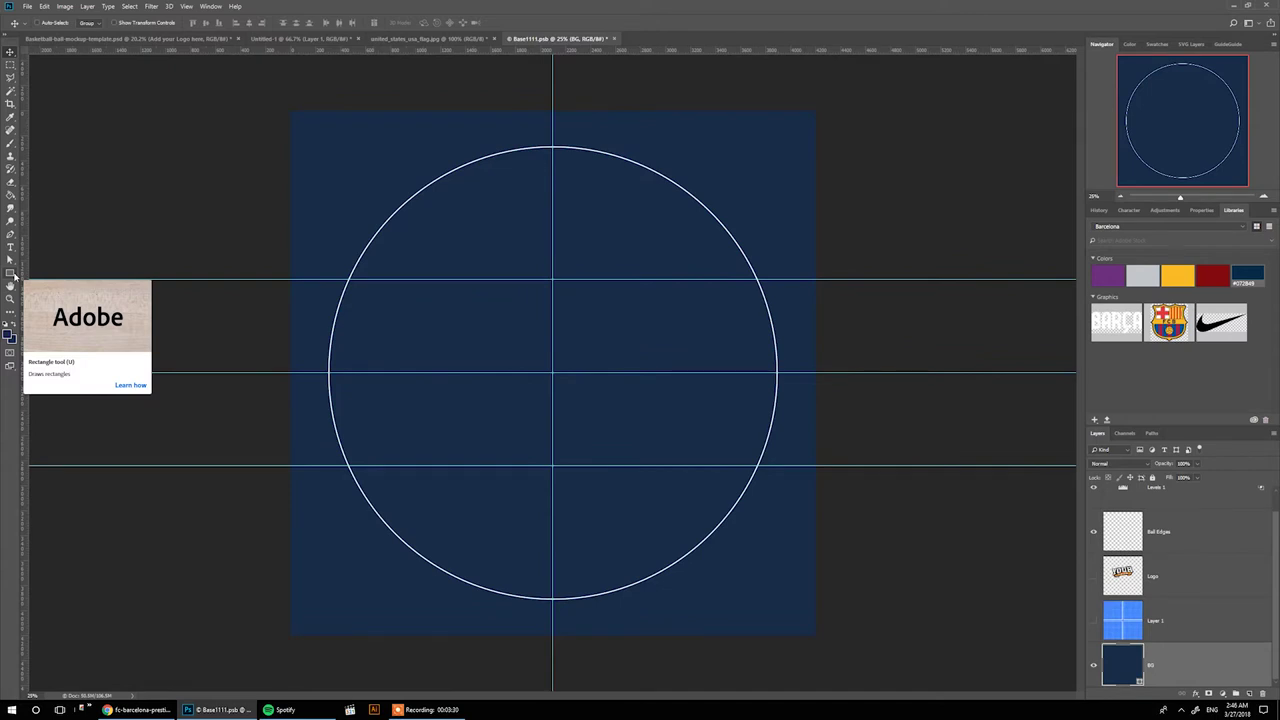
pyautogui.click(12, 274)
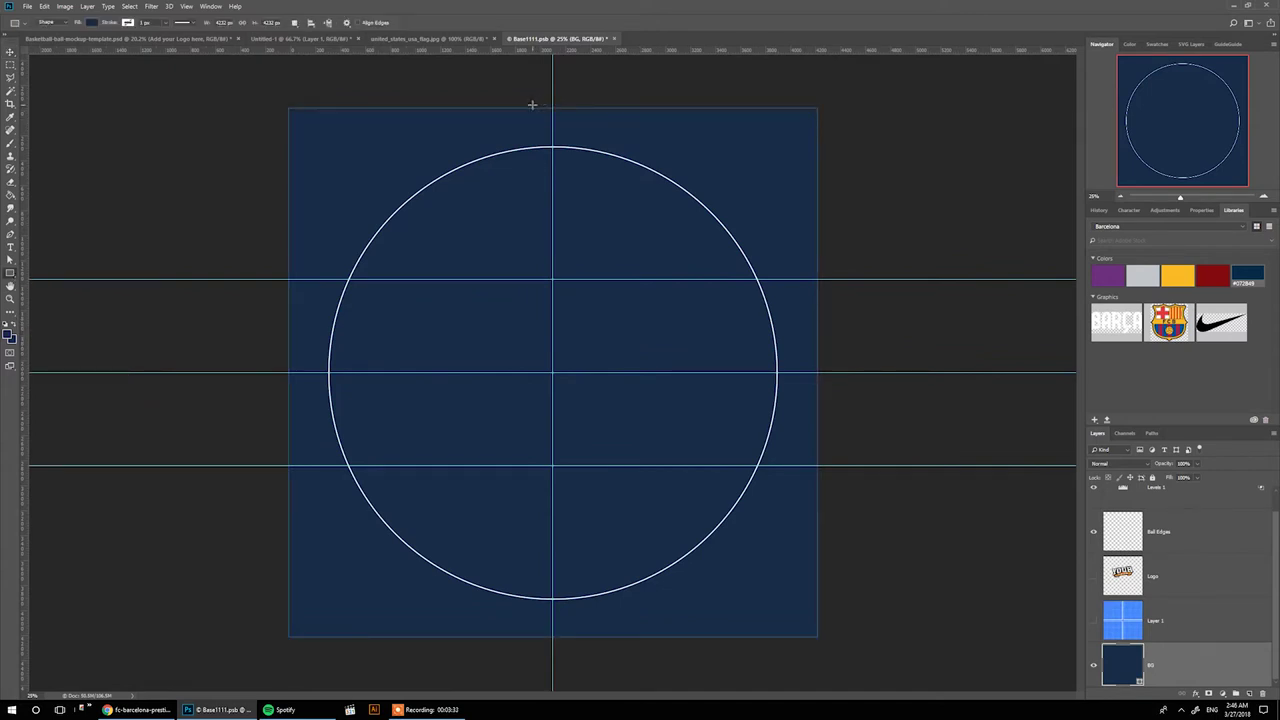
# Draw a tall full-height rectangle down the canvas centre and fill it Barcelona red.
pyautogui.moveTo(532, 104); pyautogui.dragTo(569, 350)
pyautogui.moveTo(579, 490); pyautogui.dragTo(573, 640)
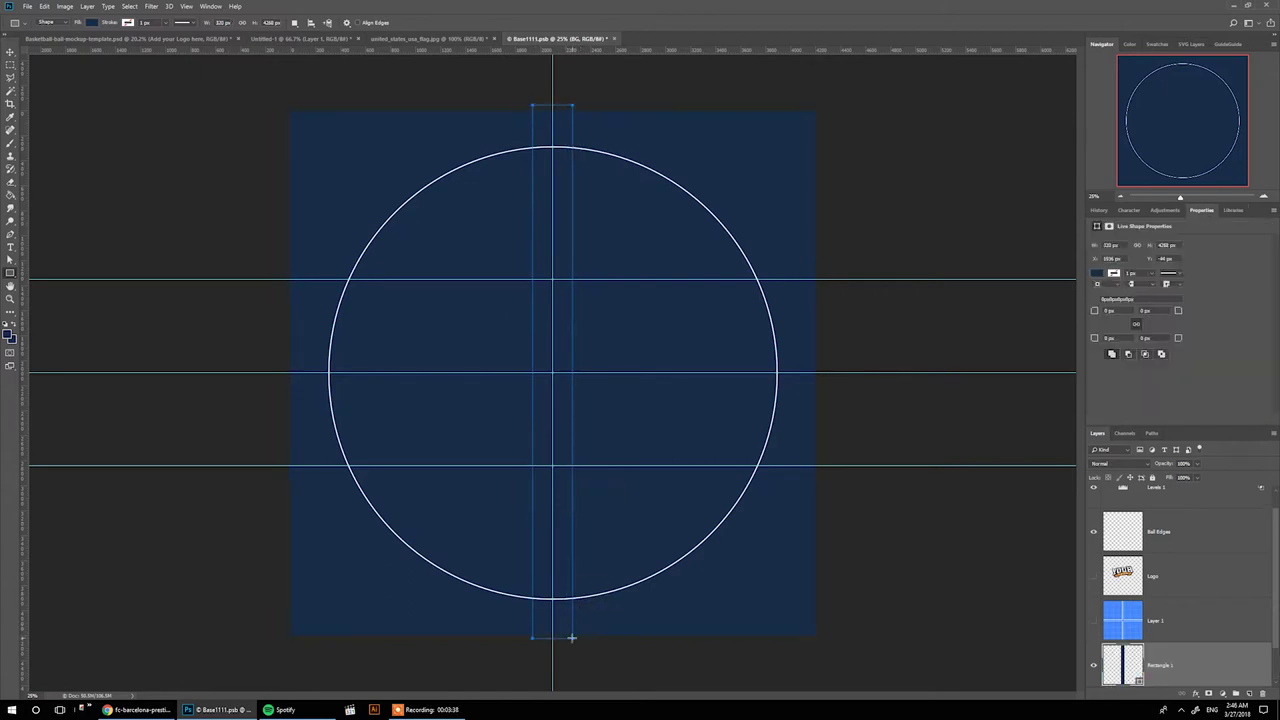
pyautogui.click(1235, 211)
pyautogui.click(1212, 276)
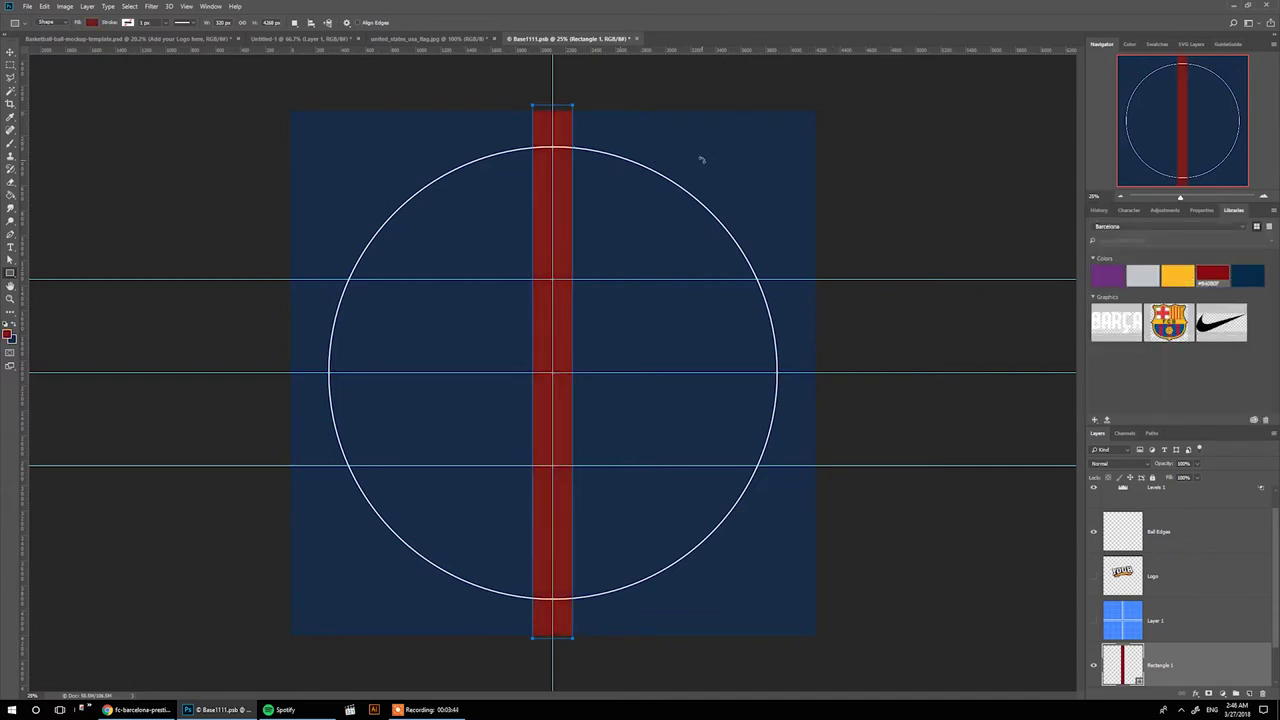
pyautogui.hotkey('ctrl', 't')
pyautogui.press('Return')
# Duplicate the red stripe, shift the copy left and make it narrower.
pyautogui.hotkey('ctrl', 'j')
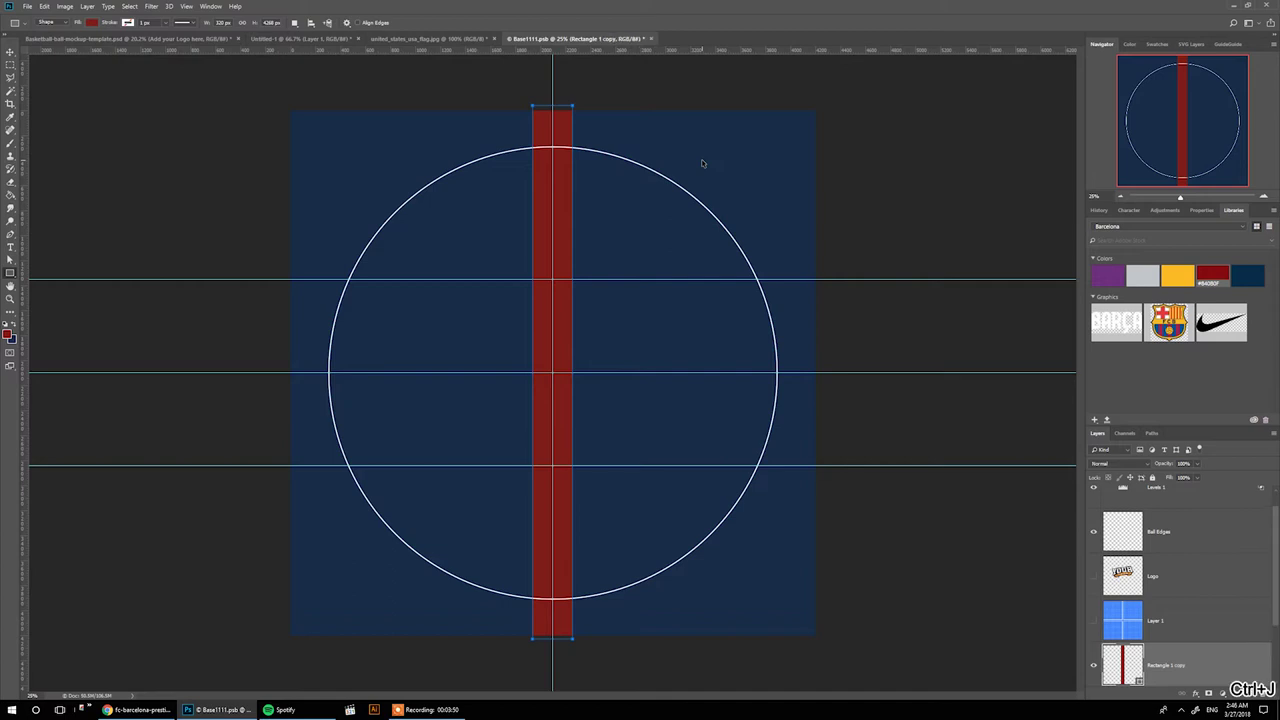
pyautogui.hotkey('ctrl', 't')
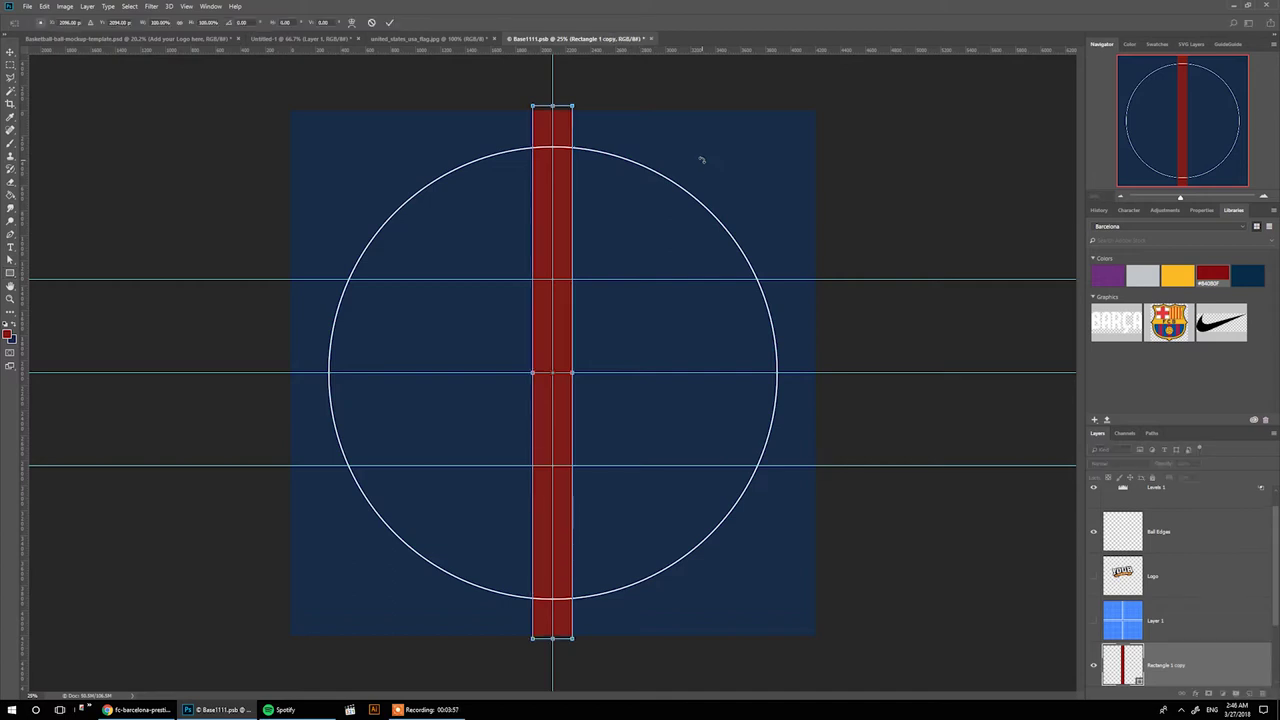
pyautogui.hotkey('shift', 'Left')
pyautogui.hotkey('shift', 'Left')
pyautogui.hotkey('shift', 'Left')
pyautogui.hotkey('shift', 'Left')
pyautogui.hotkey('shift', 'Left')
pyautogui.hotkey('shift', 'Left')
pyautogui.hotkey('shift', 'Left')
pyautogui.hotkey('shift', 'Left')
pyautogui.hotkey('shift', 'Left')
pyautogui.hotkey('shift', 'Left')
pyautogui.hotkey('shift', 'Left')
pyautogui.hotkey('shift', 'Left')
pyautogui.hotkey('shift', 'Left')
pyautogui.hotkey('shift', 'Left')
pyautogui.hotkey('shift', 'Left')
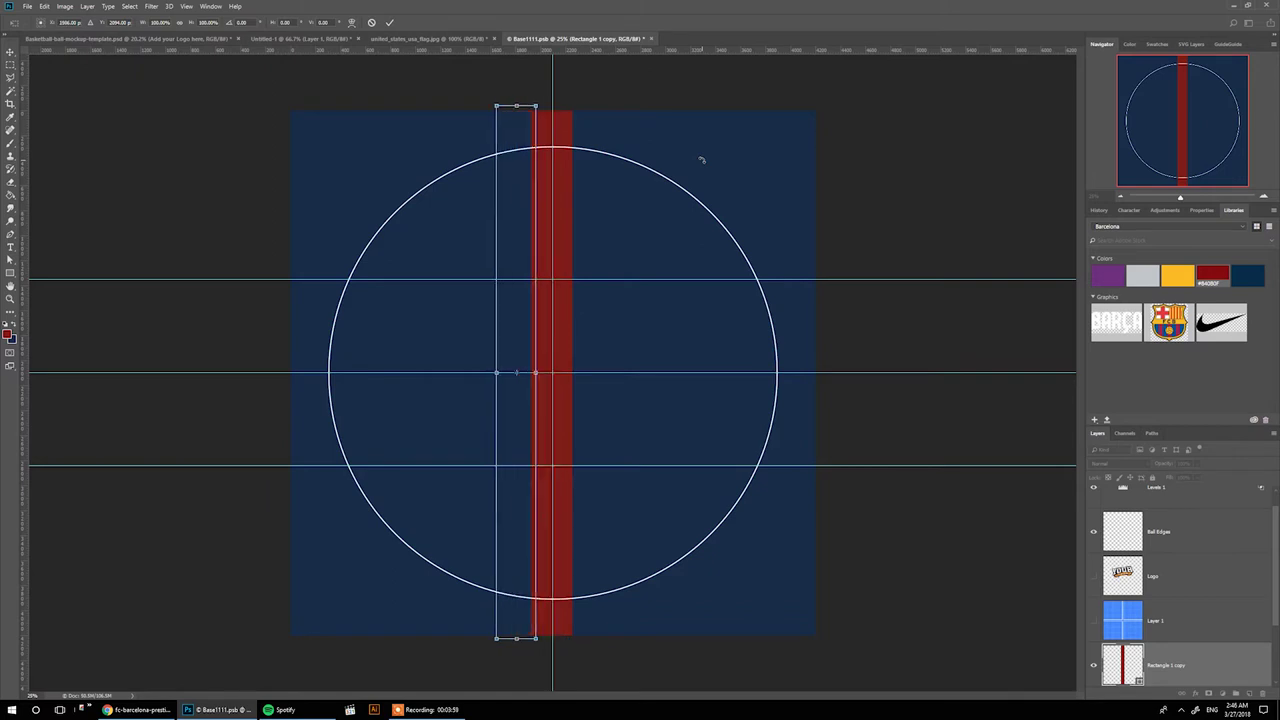
pyautogui.hotkey('shift', 'Left')
pyautogui.hotkey('shift', 'Left')
pyautogui.hotkey('shift', 'Left')
pyautogui.hotkey('shift', 'Left')
pyautogui.hotkey('shift', 'Left')
pyautogui.hotkey('shift', 'Left')
pyautogui.hotkey('shift', 'Left')
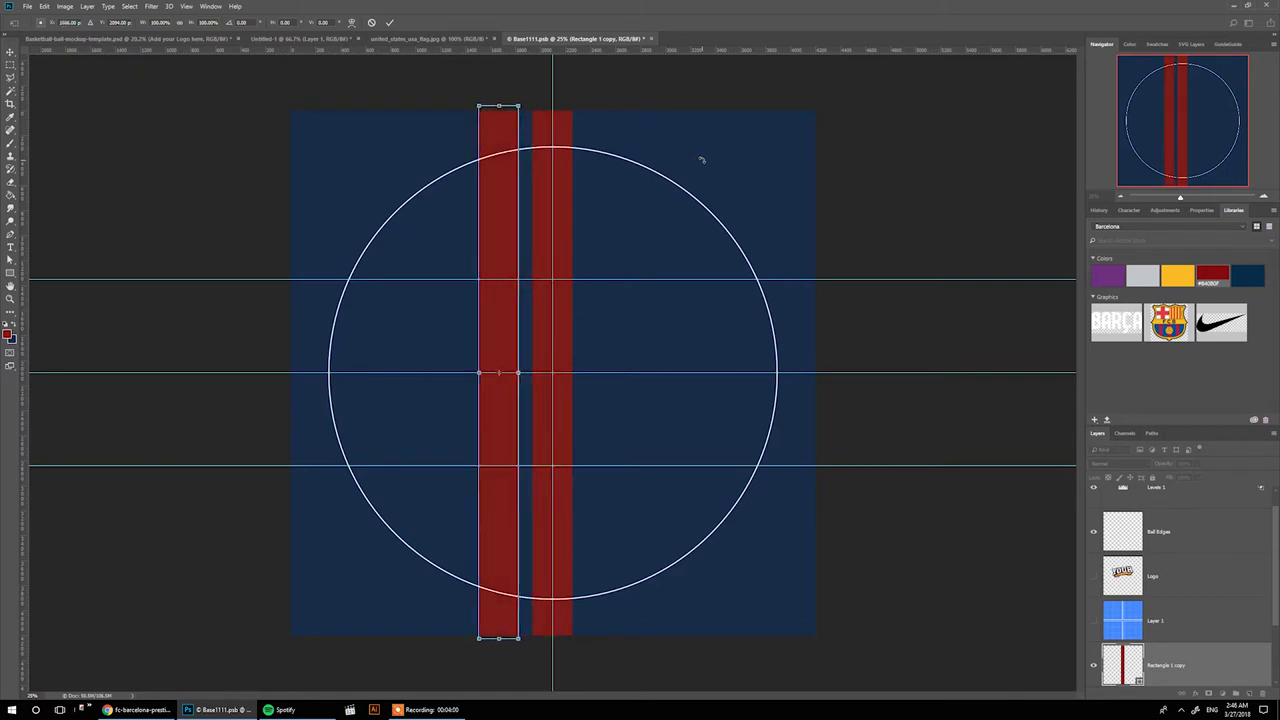
pyautogui.hotkey('shift', 'Right')
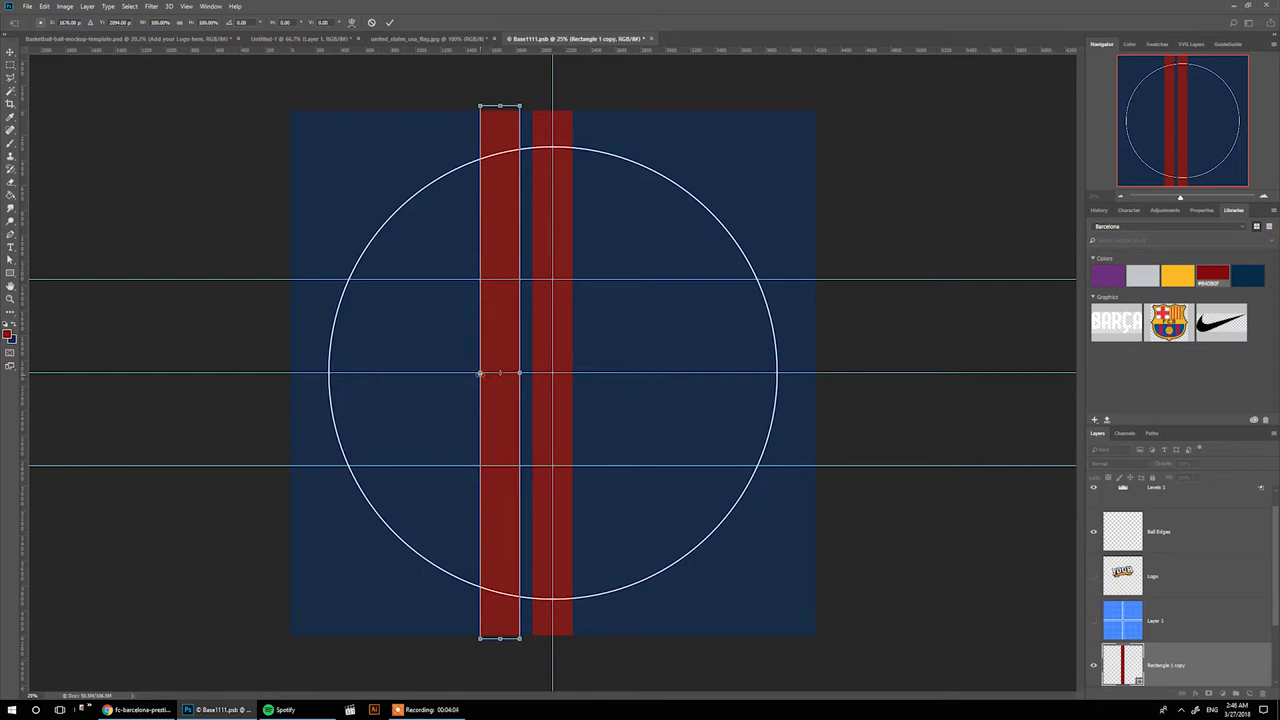
pyautogui.moveTo(479, 373); pyautogui.dragTo(499, 374)
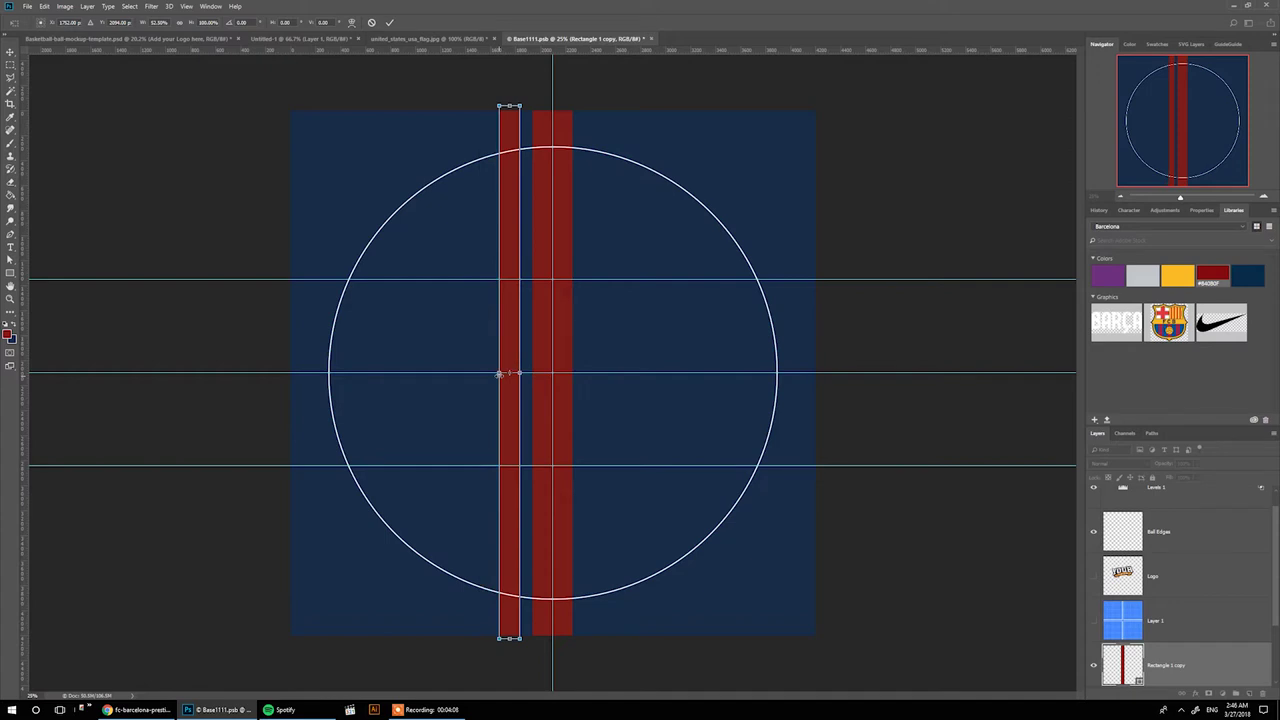
pyautogui.press('Return')
# Add further stripe copies, each shifted further left across the canvas.
pyautogui.hotkey('ctrl', 'j')
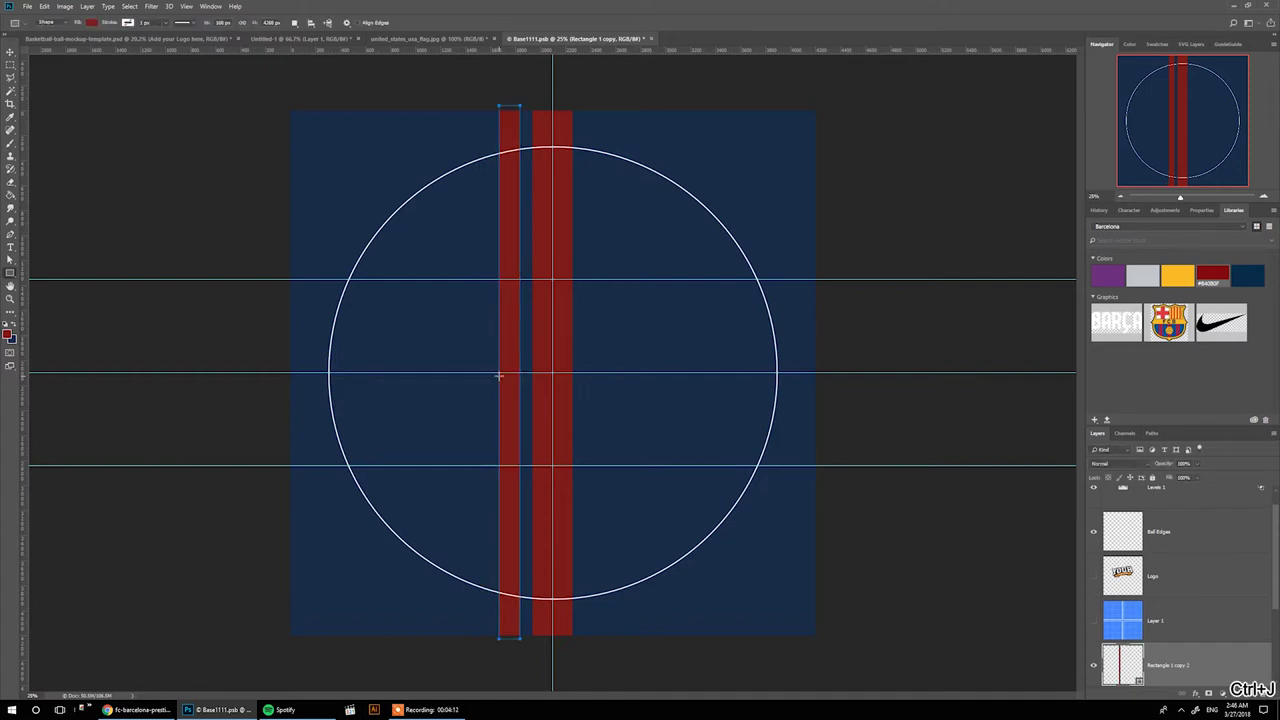
pyautogui.hotkey('ctrl', 't')
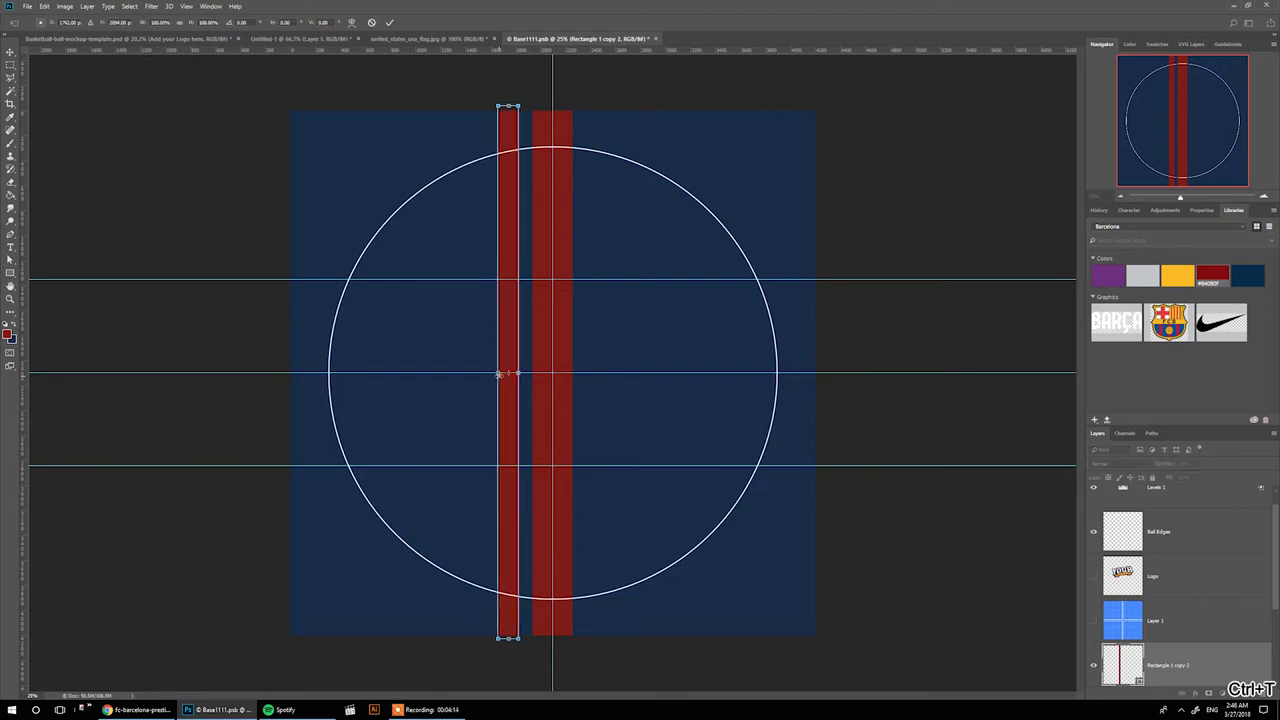
pyautogui.hotkey('shift', 'Left')
pyautogui.hotkey('shift', 'Left')
pyautogui.hotkey('shift', 'Left')
pyautogui.hotkey('shift', 'Left')
pyautogui.hotkey('shift', 'Left')
pyautogui.hotkey('shift', 'Left')
pyautogui.hotkey('shift', 'Left')
pyautogui.hotkey('shift', 'Left')
pyautogui.hotkey('shift', 'Left')
pyautogui.hotkey('shift', 'Left')
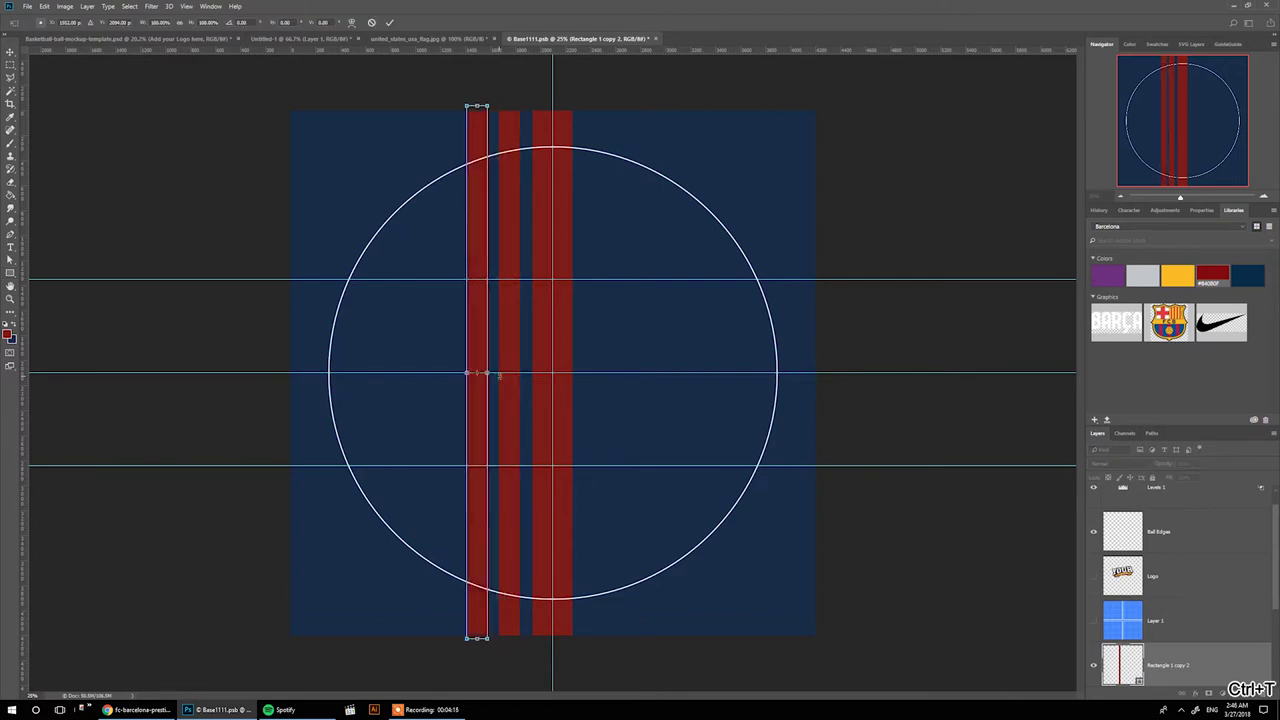
pyautogui.moveTo(499, 285); pyautogui.dragTo(432, 372)
pyautogui.press('Return')
pyautogui.hotkey('ctrl', 'j')
pyautogui.hotkey('ctrl', 't')
pyautogui.hotkey('shift', 'Left')
pyautogui.hotkey('shift', 'Left')
pyautogui.hotkey('shift', 'Left')
pyautogui.hotkey('shift', 'Left')
pyautogui.hotkey('shift', 'Left')
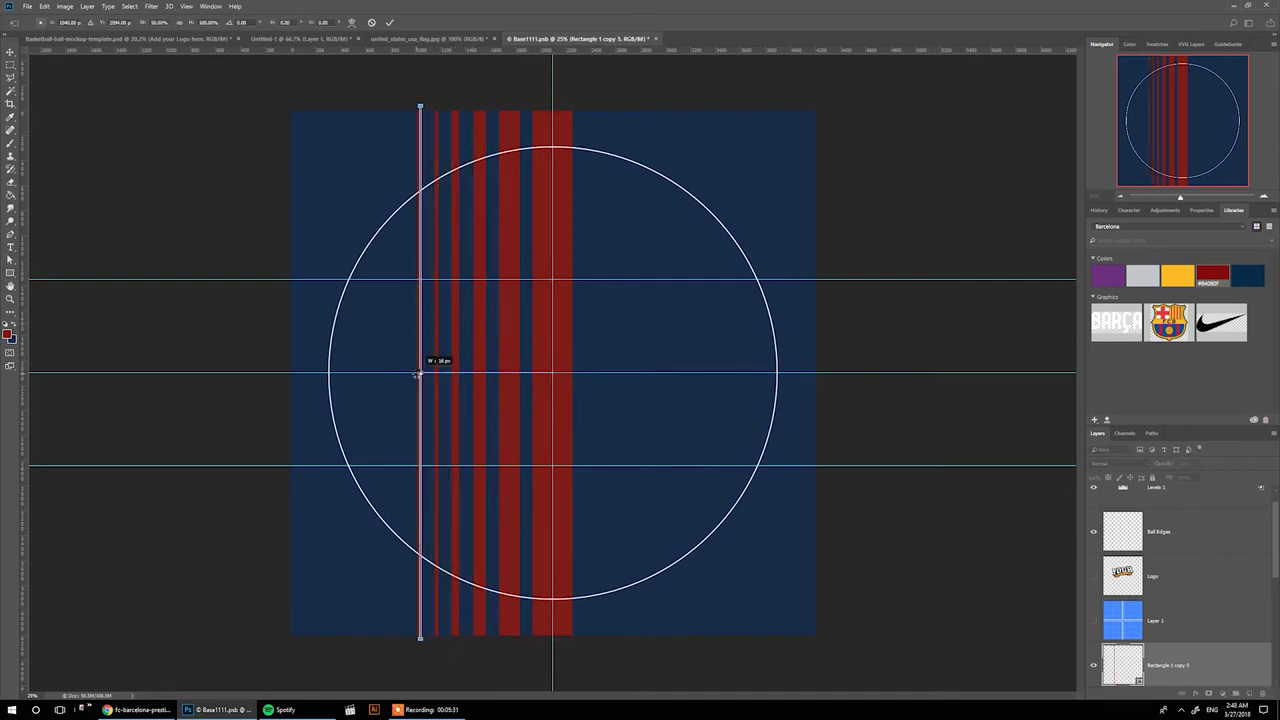
pyautogui.press('Return')
pyautogui.click(1168, 620)
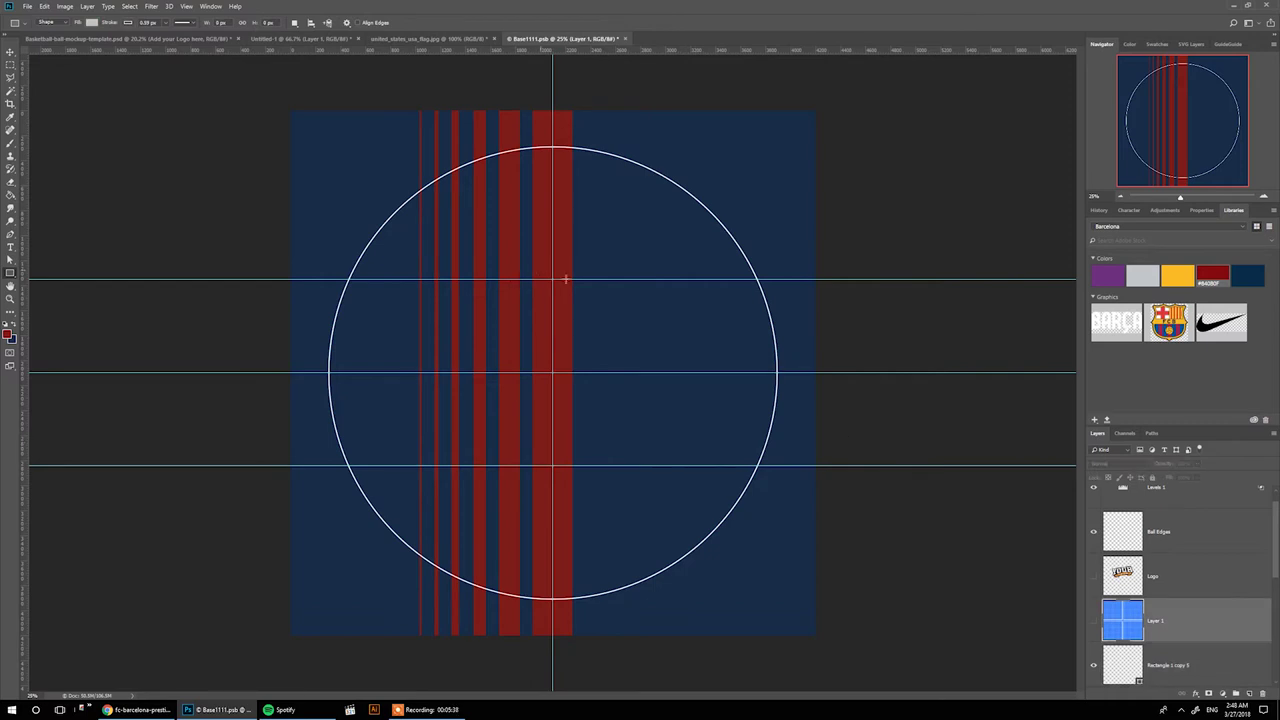
# Select all the left stripe layers and merge them into one shape.
pyautogui.scroll(-3, 1214, 590)
pyautogui.click(1177, 537)
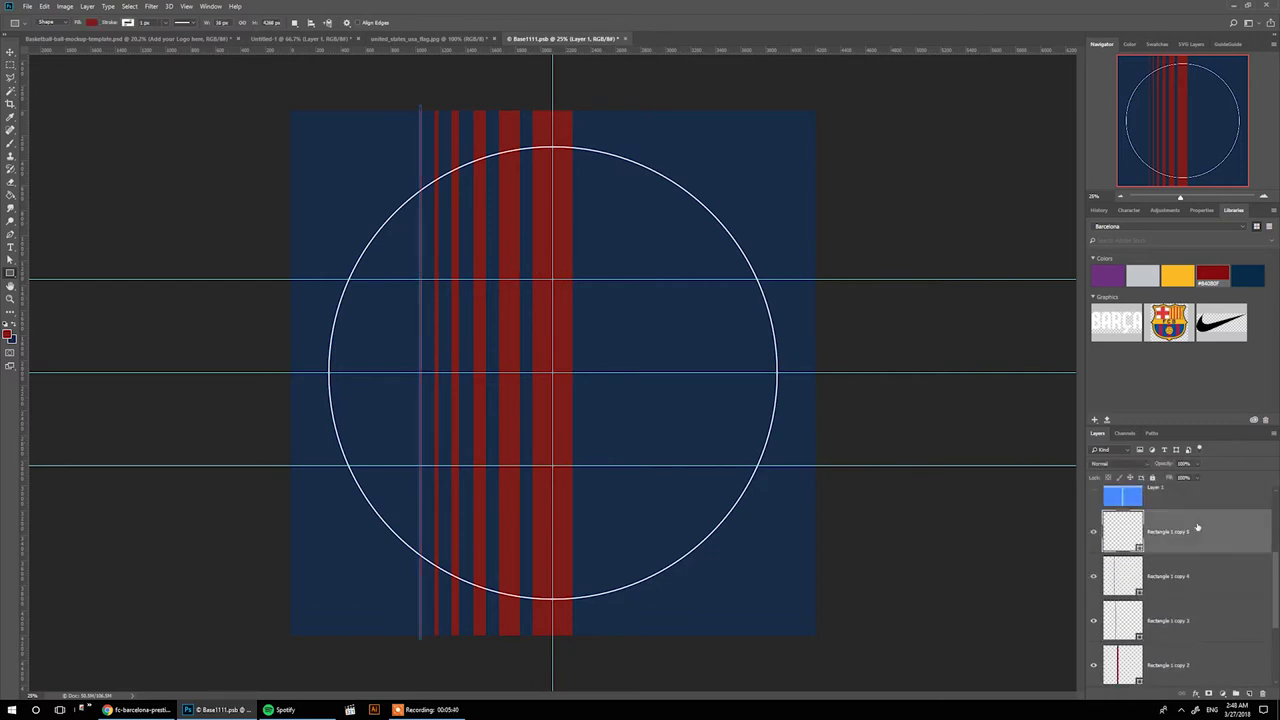
pyautogui.scroll(1, 1172, 586)
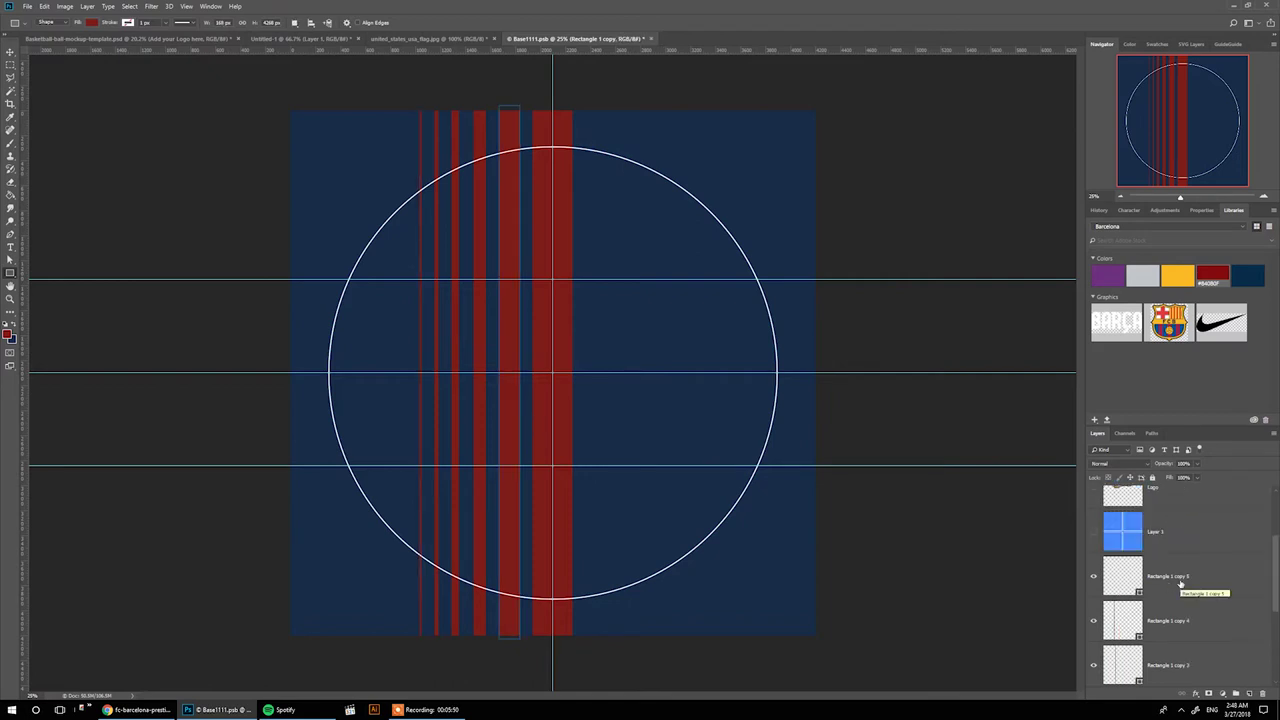
pyautogui.scroll(-3, 1181, 586)
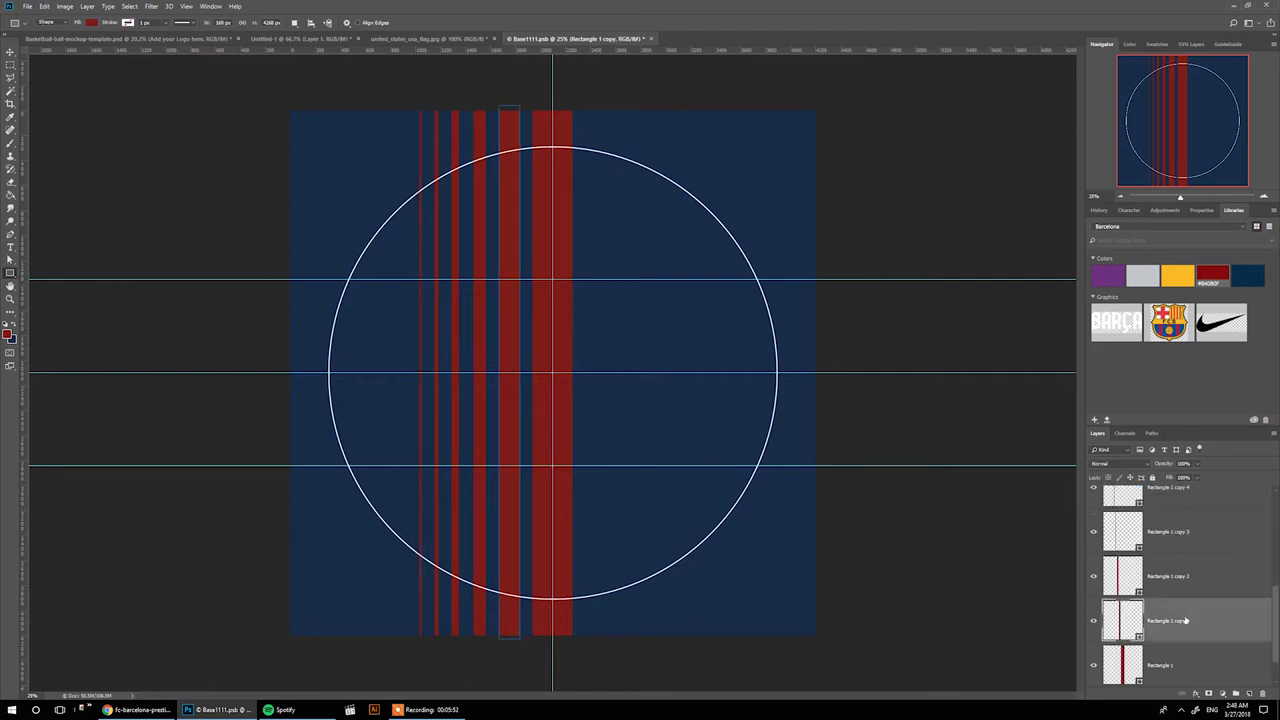
pyautogui.scroll(2, 1185, 620)
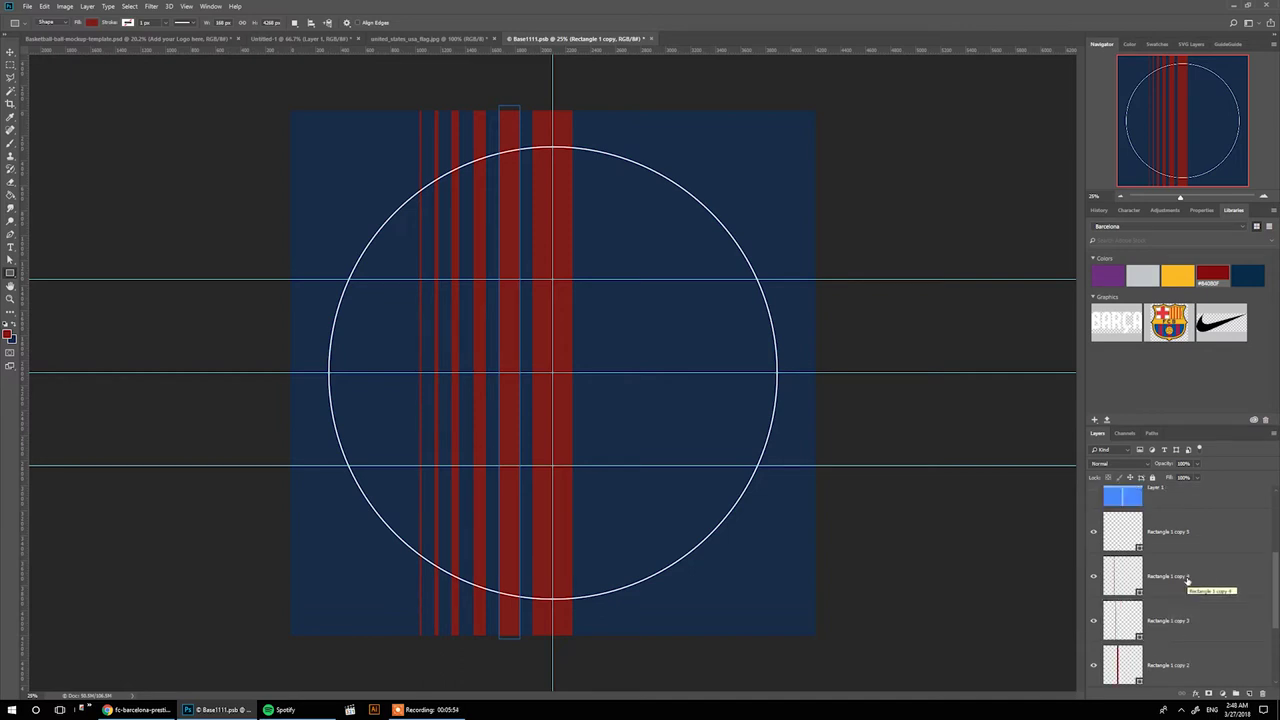
pyautogui.keyDown('shift'); pyautogui.click(1185, 535); pyautogui.keyUp('shift')
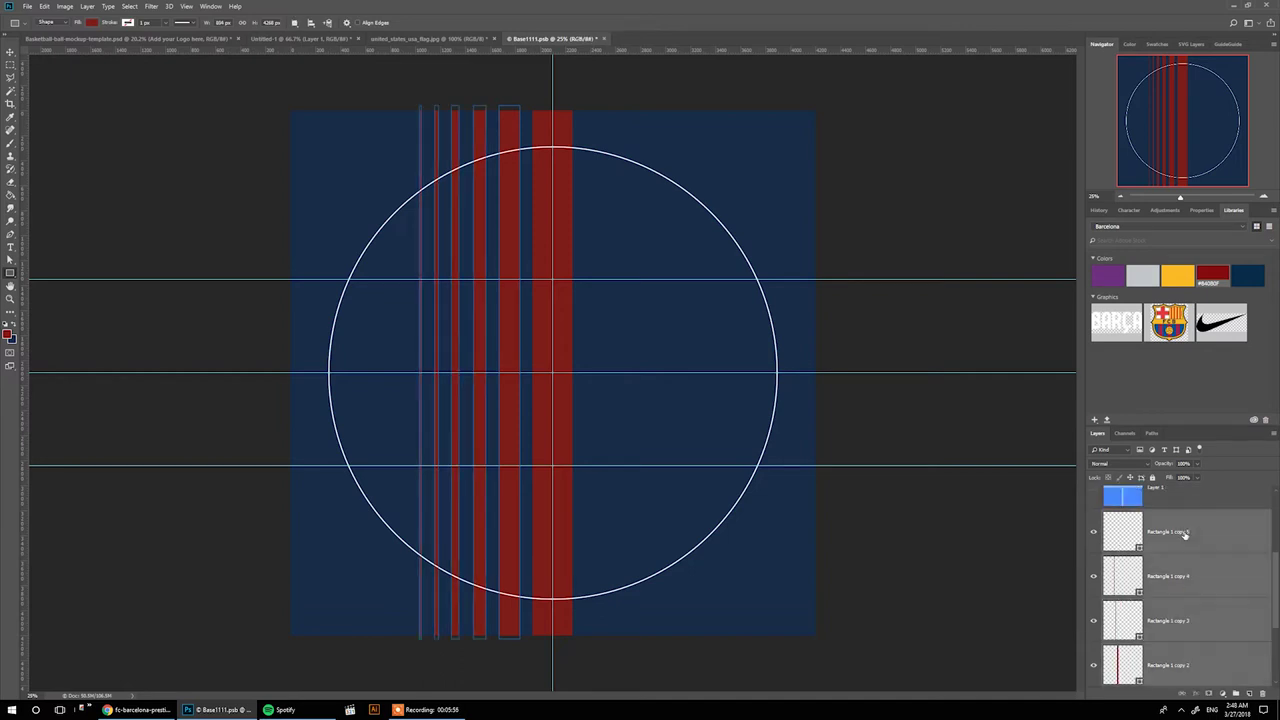
pyautogui.rightClick(1185, 535)
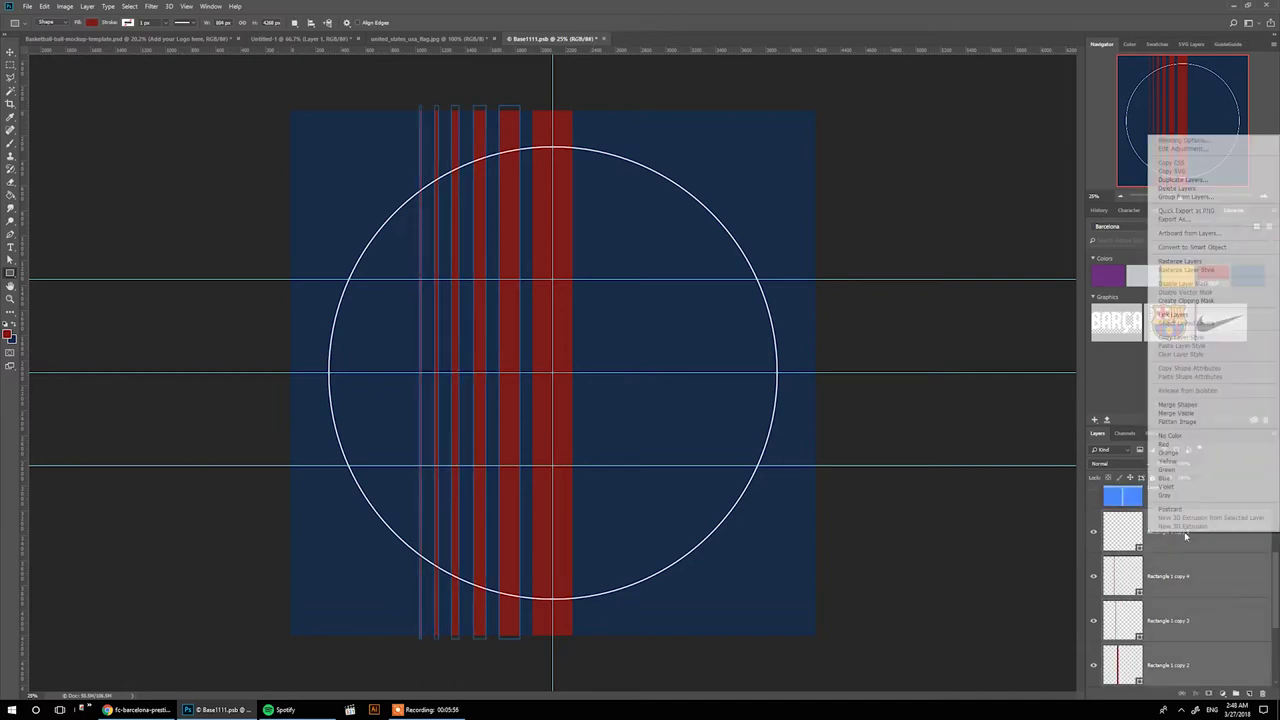
pyautogui.click(1193, 406)
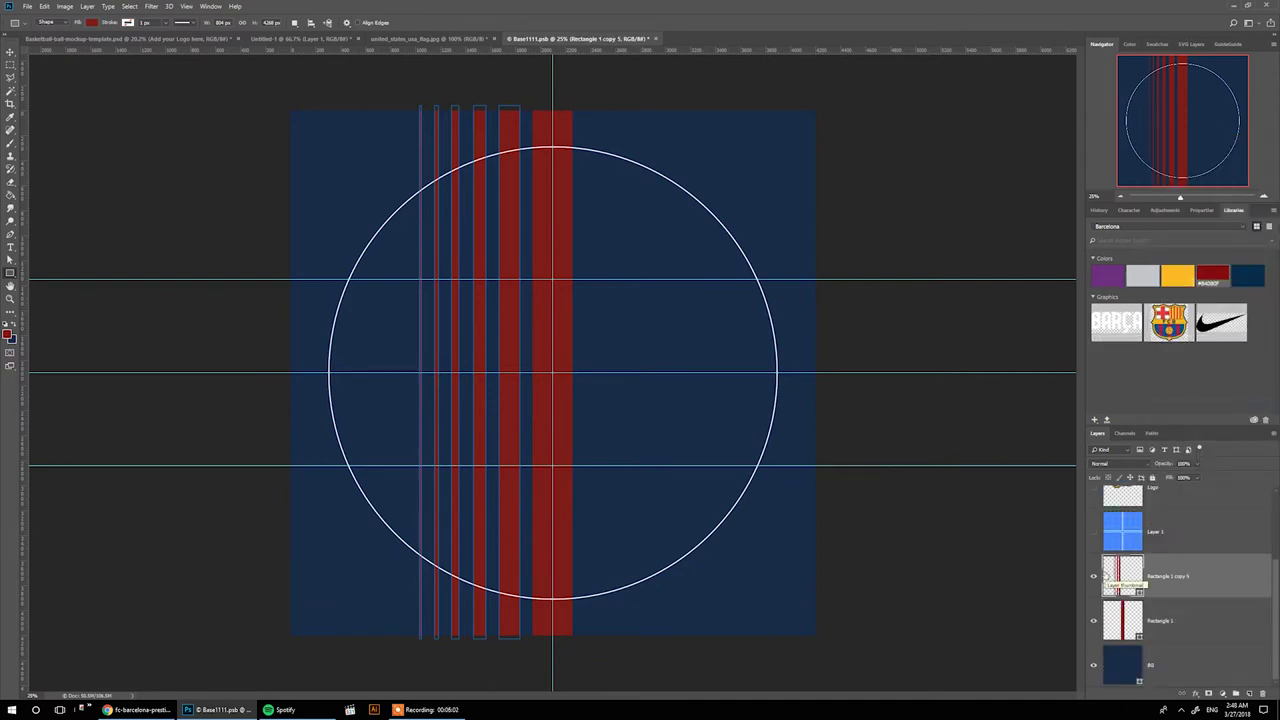
# Mirror a copy of the merged stripes onto the right side and place the Nike swoosh.
pyautogui.hotkey('ctrl', 'j')
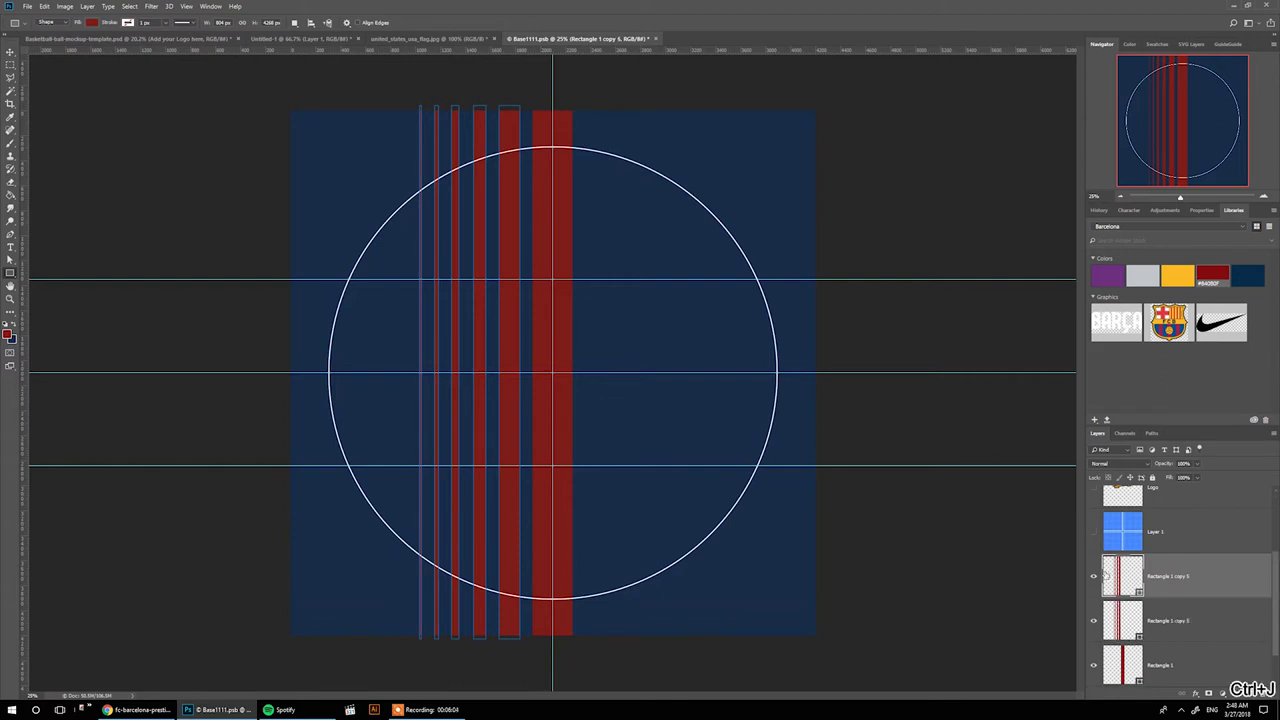
pyautogui.hotkey('ctrl', 't')
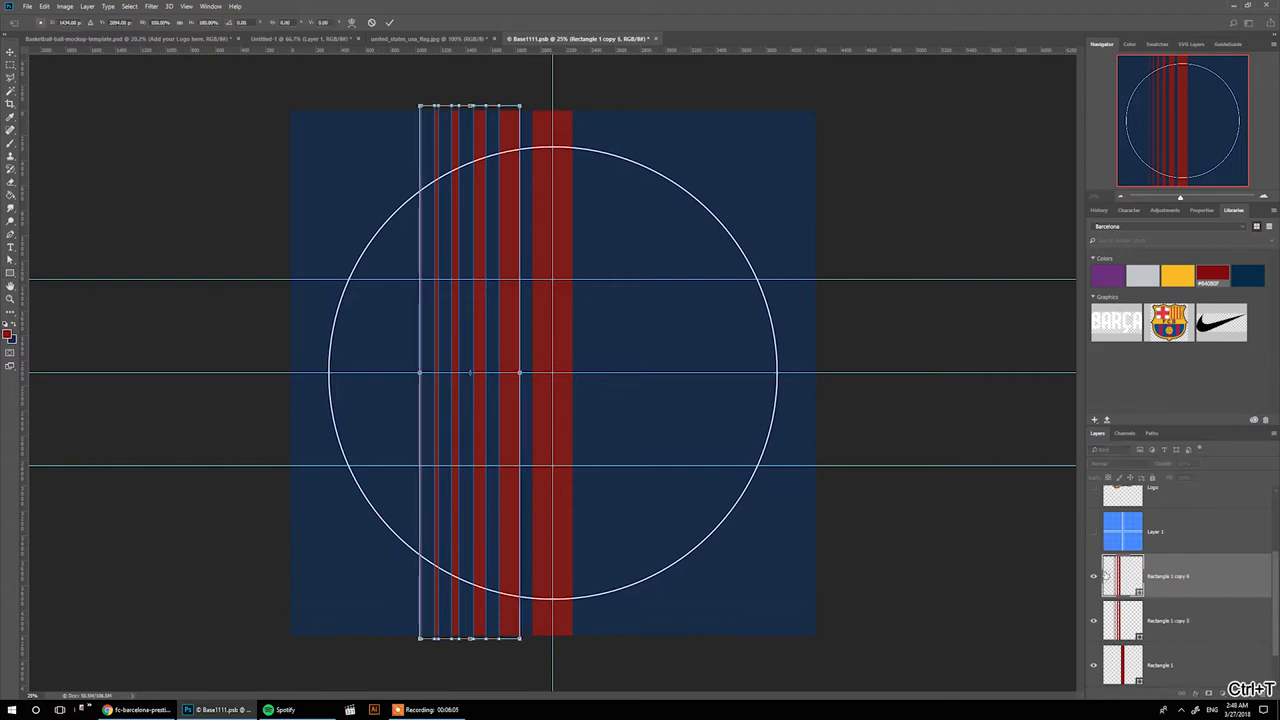
pyautogui.rightClick(502, 313)
pyautogui.click(516, 432)
pyautogui.moveTo(434, 323); pyautogui.dragTo(603, 324)
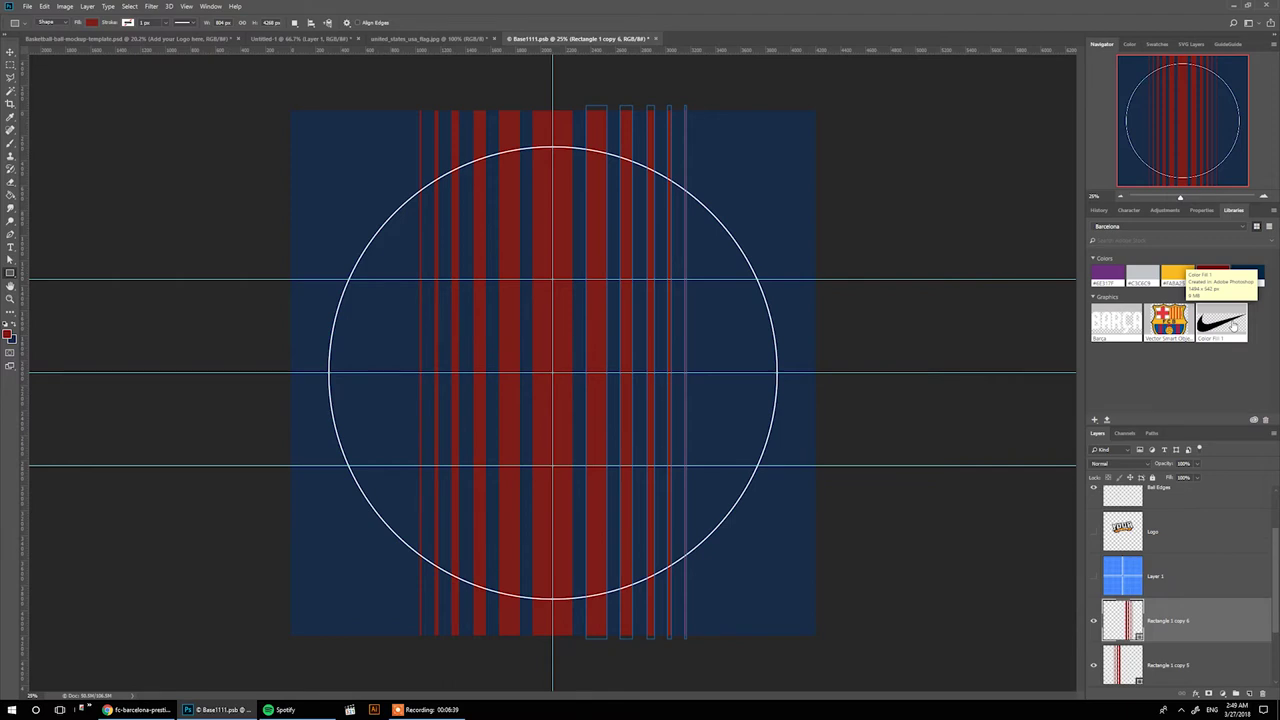
pyautogui.moveTo(1233, 318); pyautogui.dragTo(537, 354)
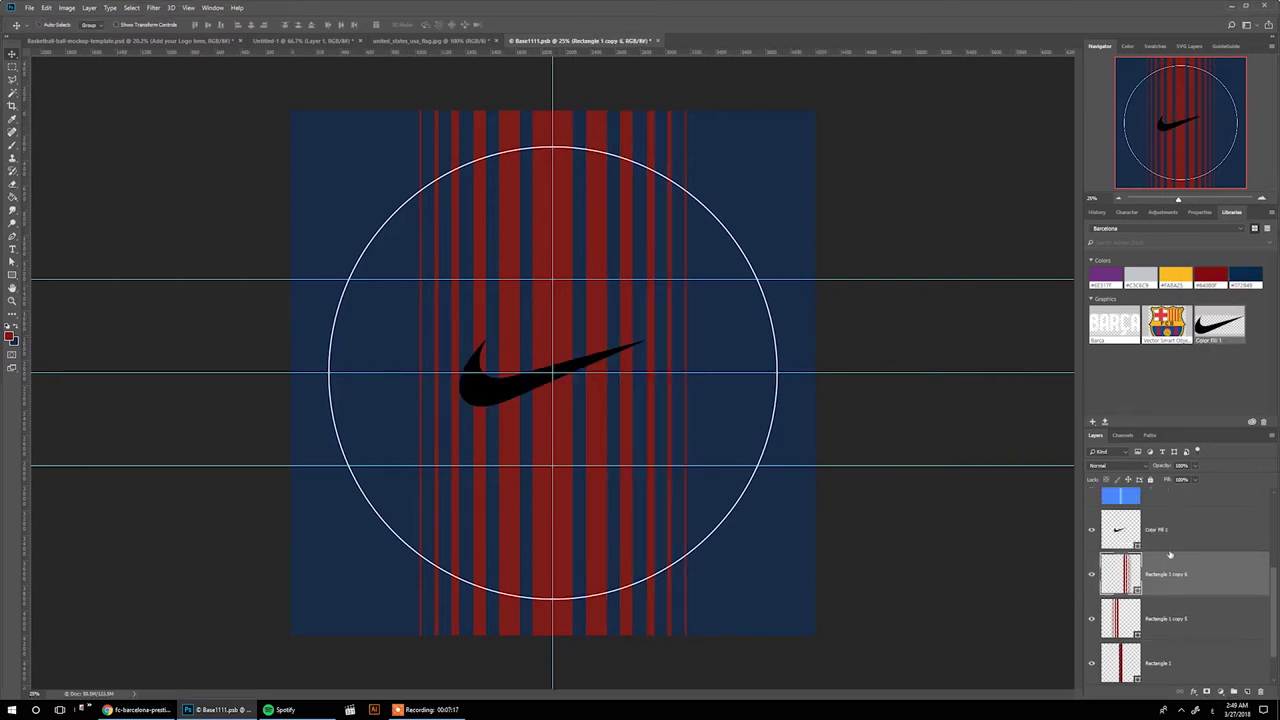
# Place the Barça crest from Libraries above the swoosh, then switch to the mockup document.
pyautogui.click(1150, 520)
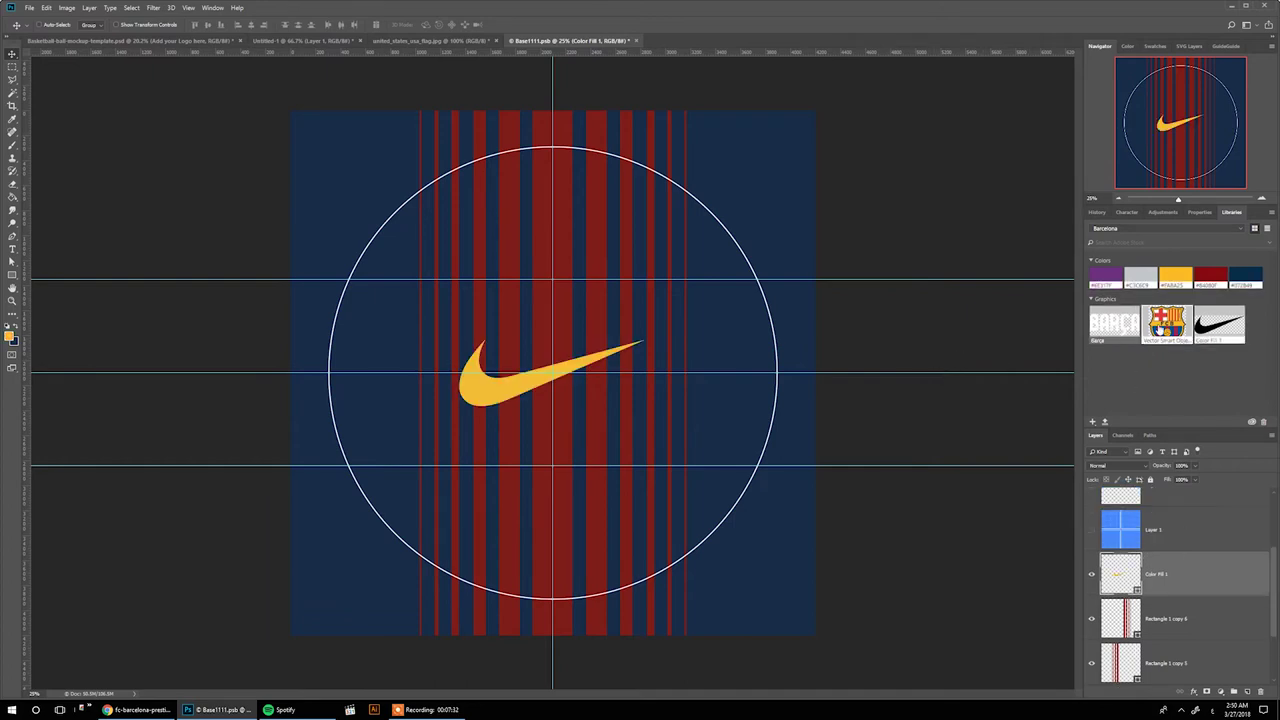
pyautogui.moveTo(1166, 320); pyautogui.dragTo(553, 278)
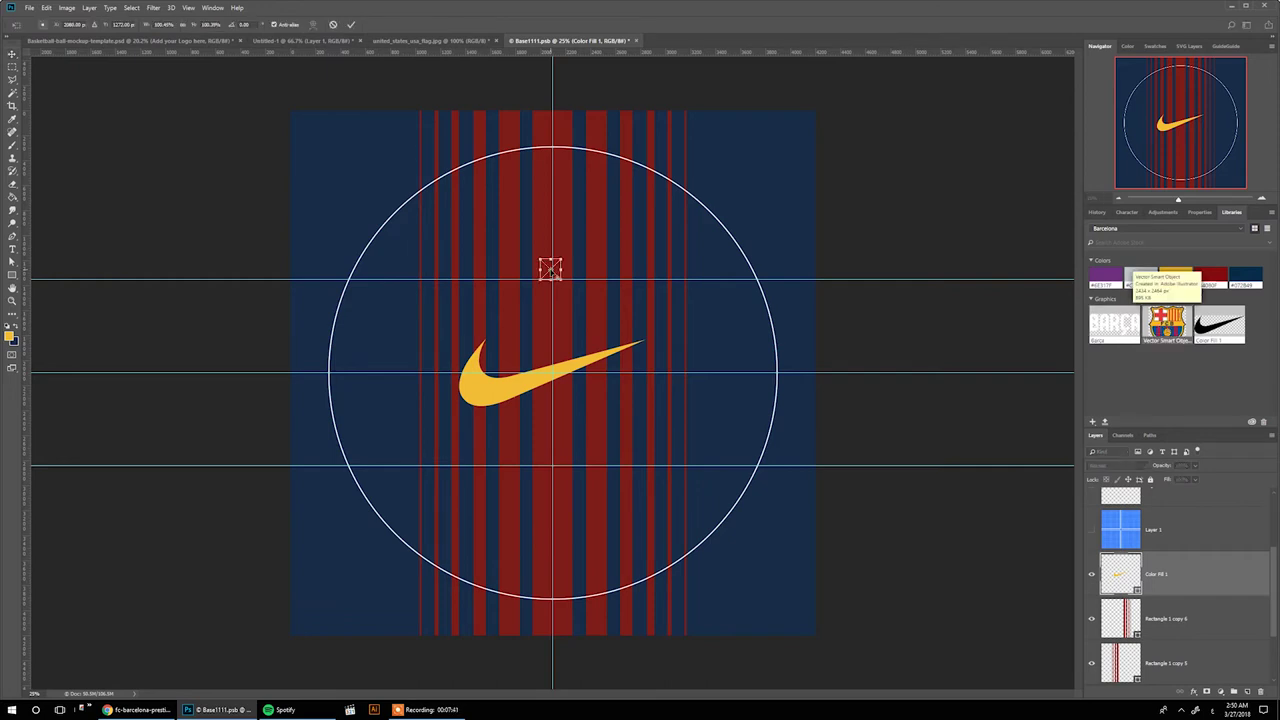
pyautogui.press('Return')
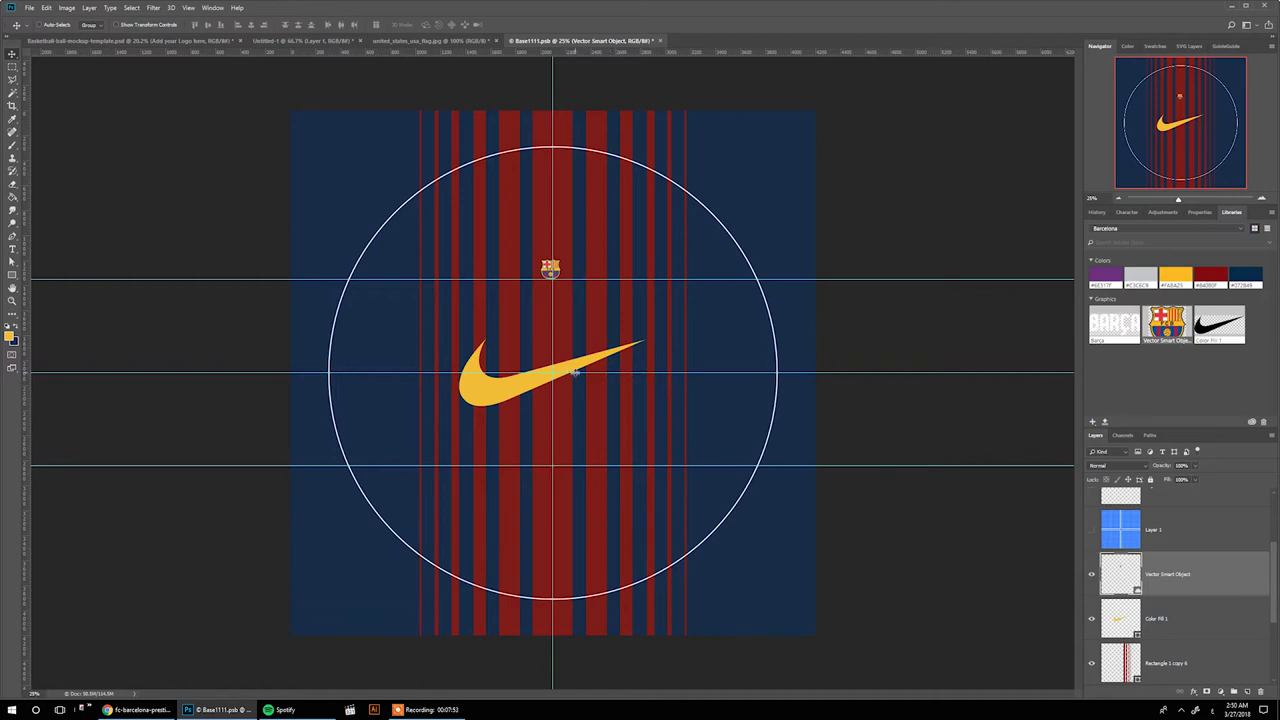
pyautogui.click(147, 42)
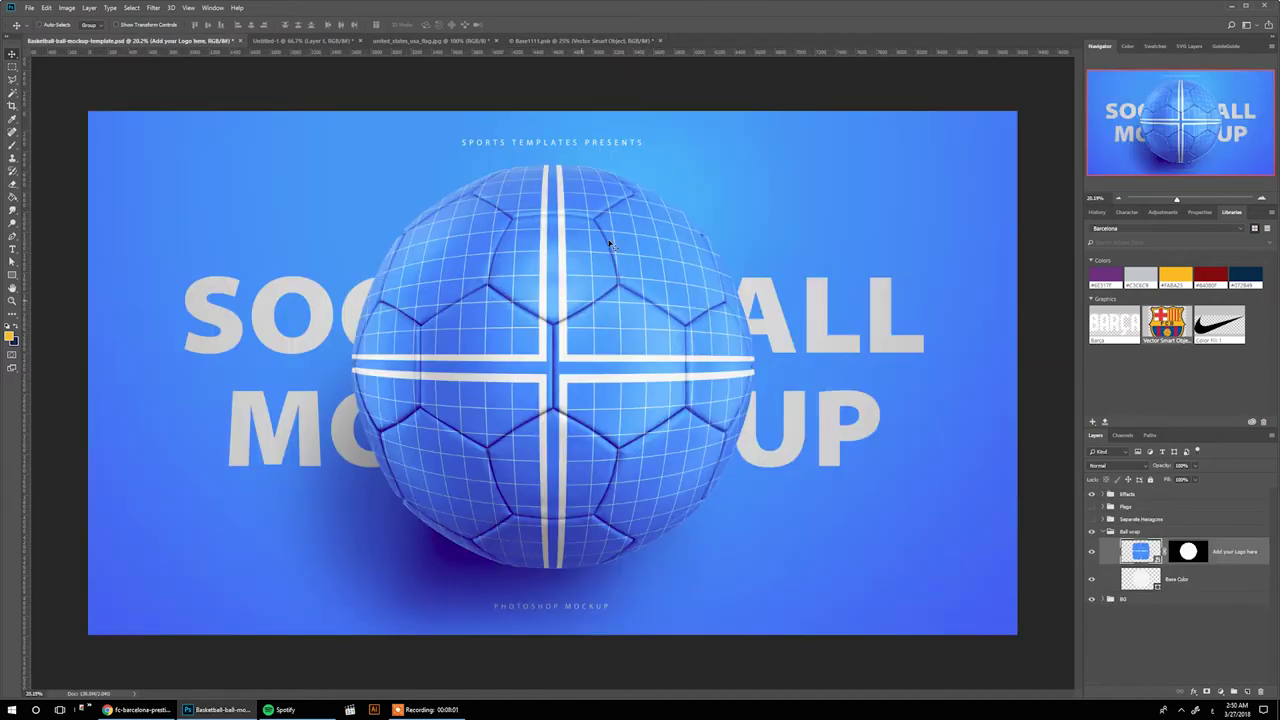
# Reopen the ball artwork and enlarge the Barça crest to about 289%, nudged slightly down.
pyautogui.click(586, 41)
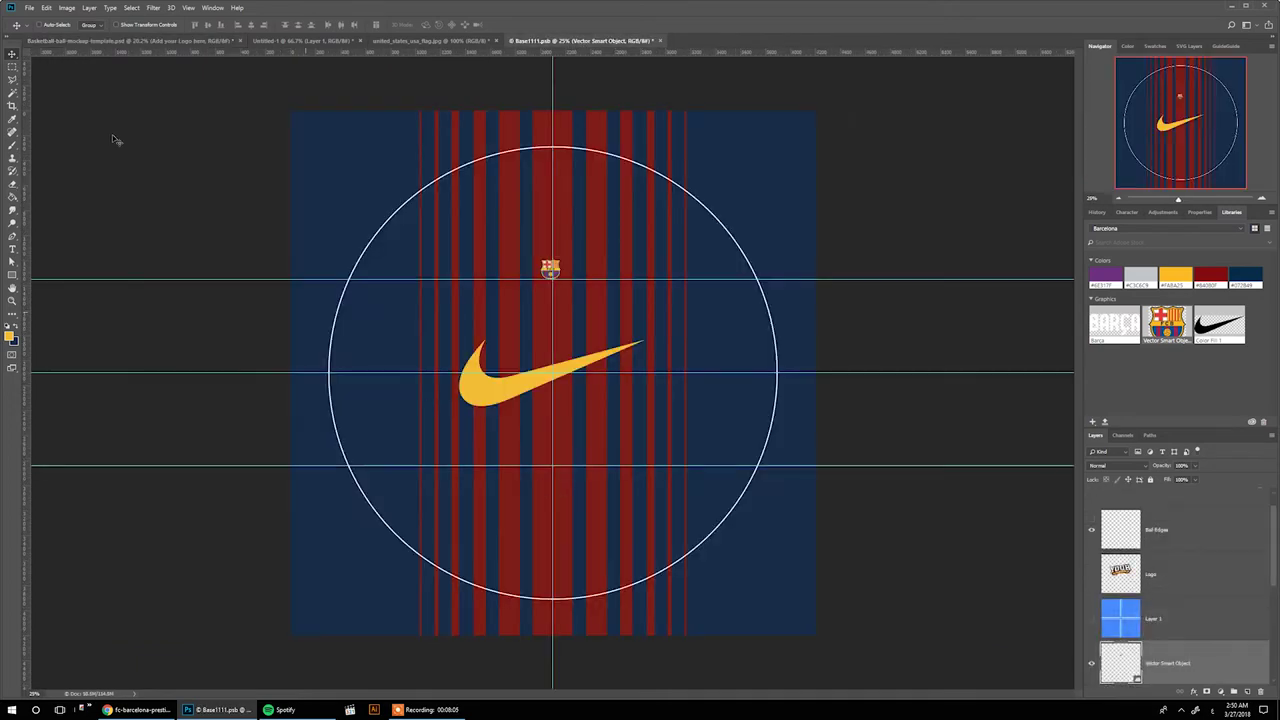
pyautogui.click(140, 41)
pyautogui.doubleClick(1141, 551)
pyautogui.hotkey('ctrl', 't')
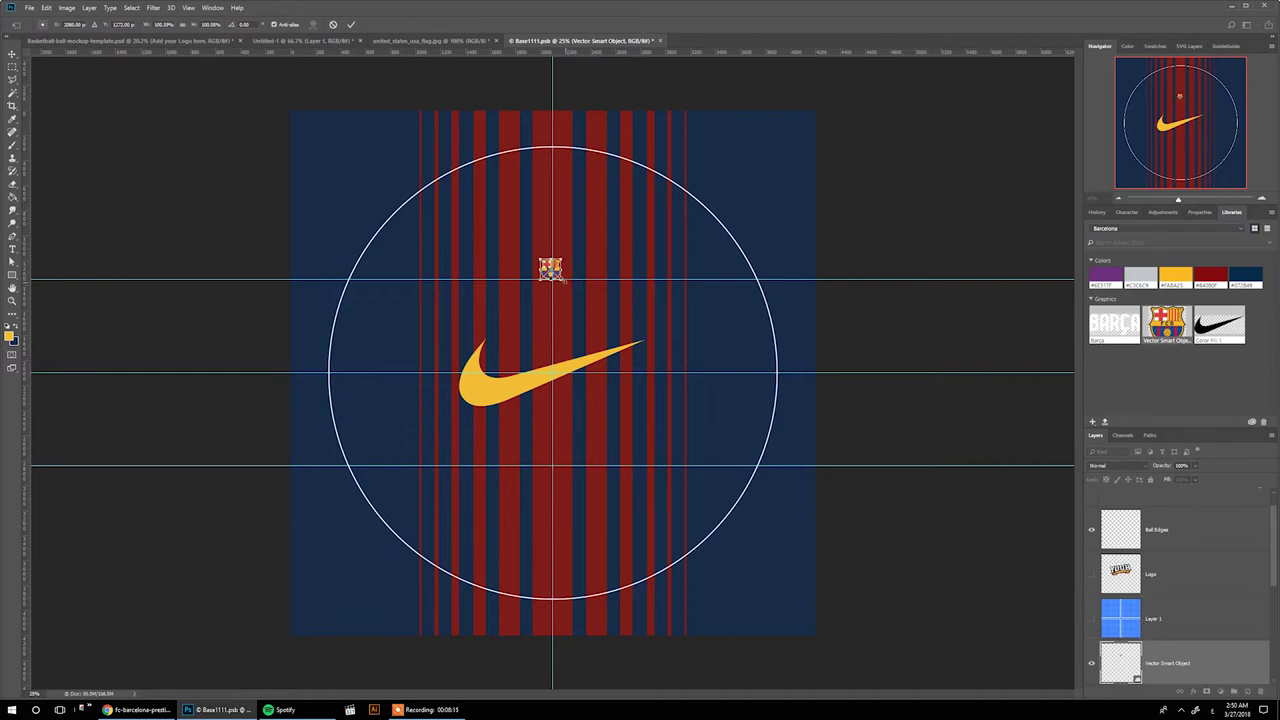
pyautogui.moveTo(562, 259); pyautogui.dragTo(584, 248)
pyautogui.press('Down')
pyautogui.press('Return')
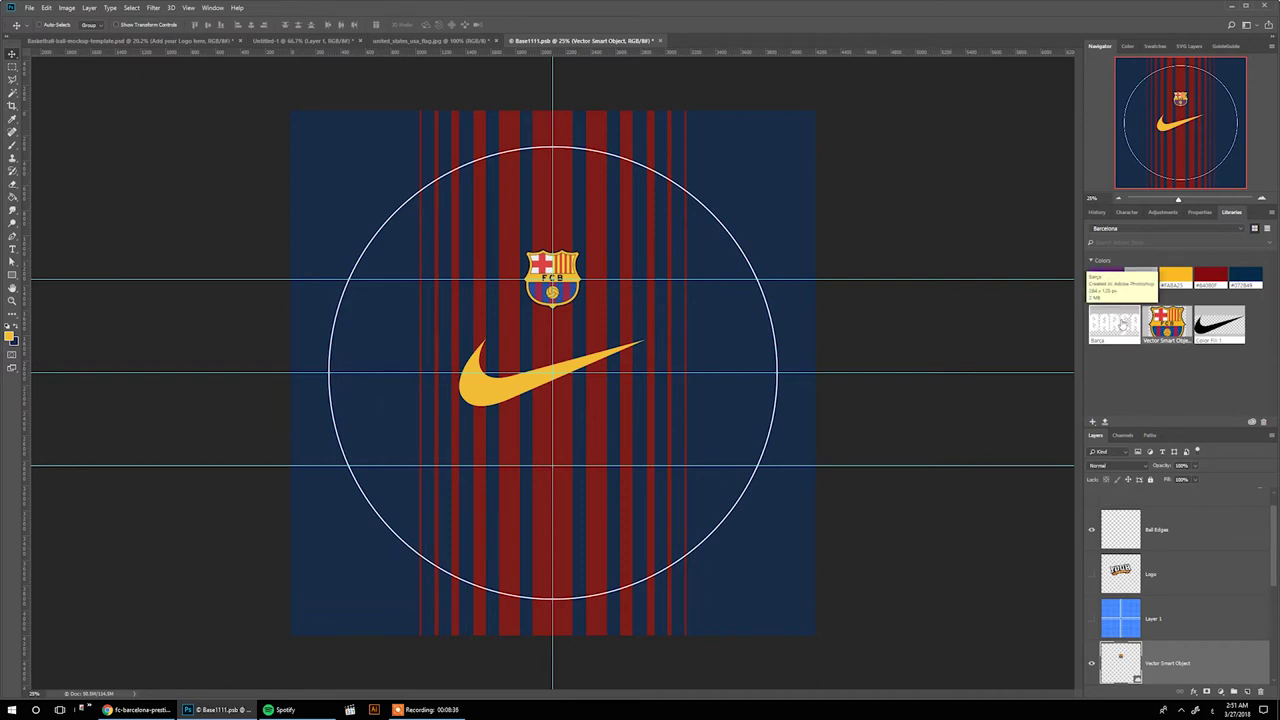
# Place the BARÇA wordmark below the swoosh and nudge it into position.
pyautogui.moveTo(1120, 322); pyautogui.dragTo(549, 514)
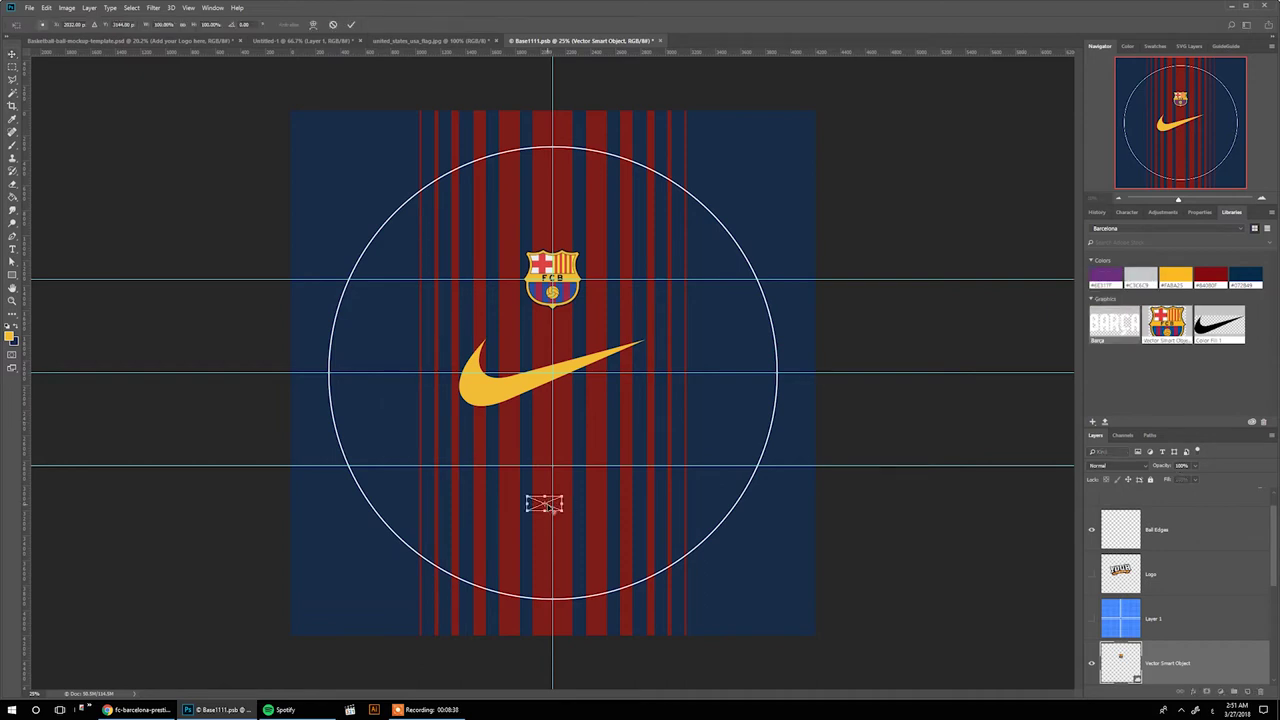
pyautogui.press('Return')
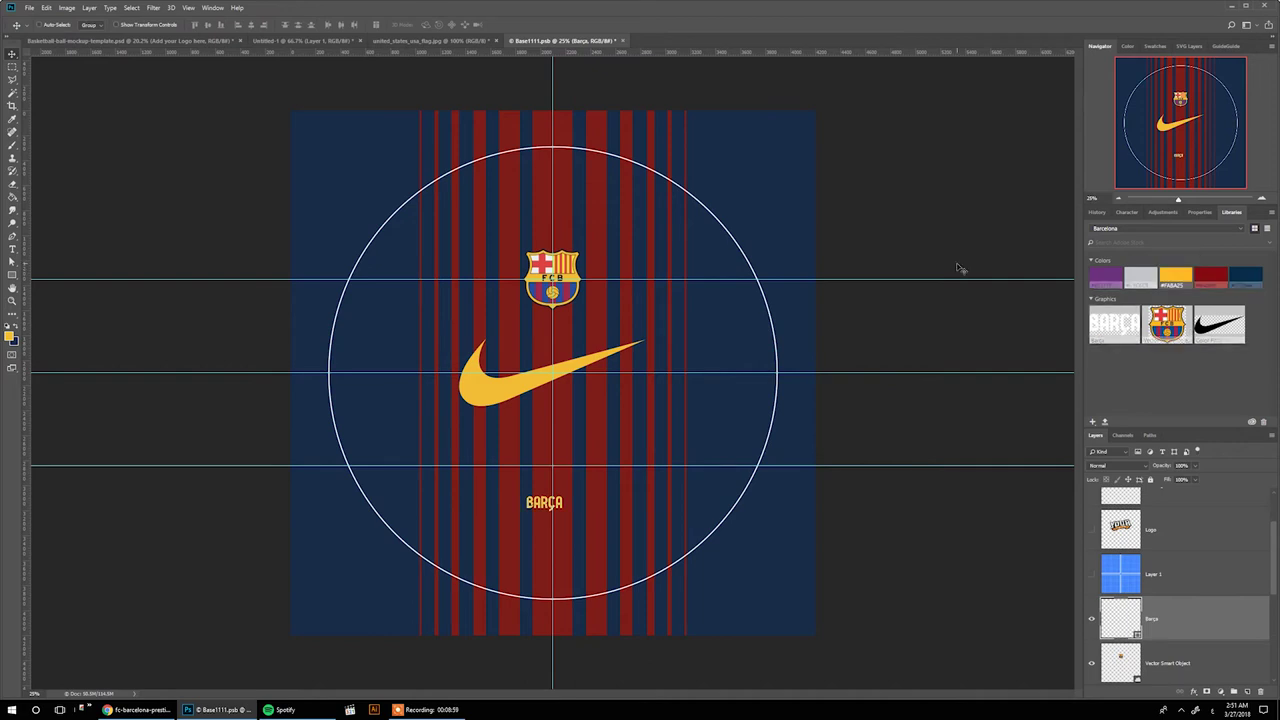
pyautogui.hotkey('ctrl', 't')
pyautogui.press('Right')
pyautogui.press('Right')
pyautogui.press('Right')
pyautogui.press('Right')
pyautogui.press('Right')
pyautogui.press('Right')
pyautogui.press('Right')
pyautogui.press('Right')
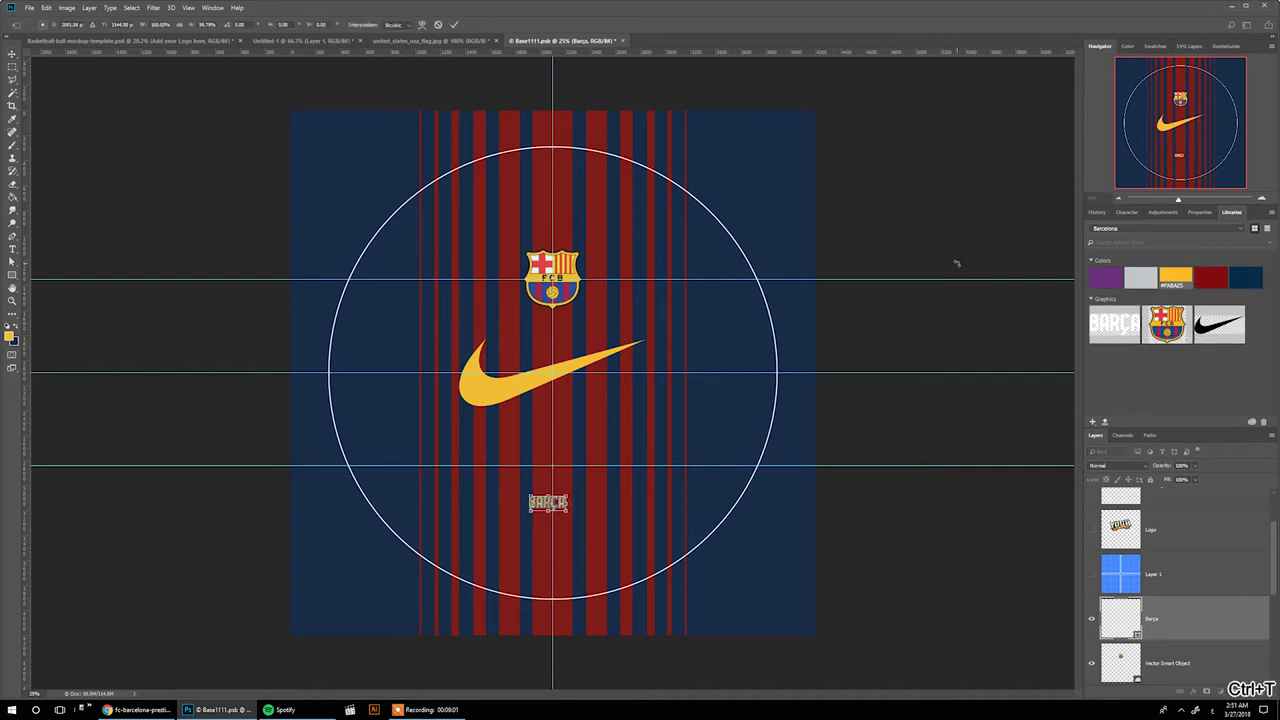
pyautogui.press('Right')
pyautogui.press('Right')
pyautogui.press('Right')
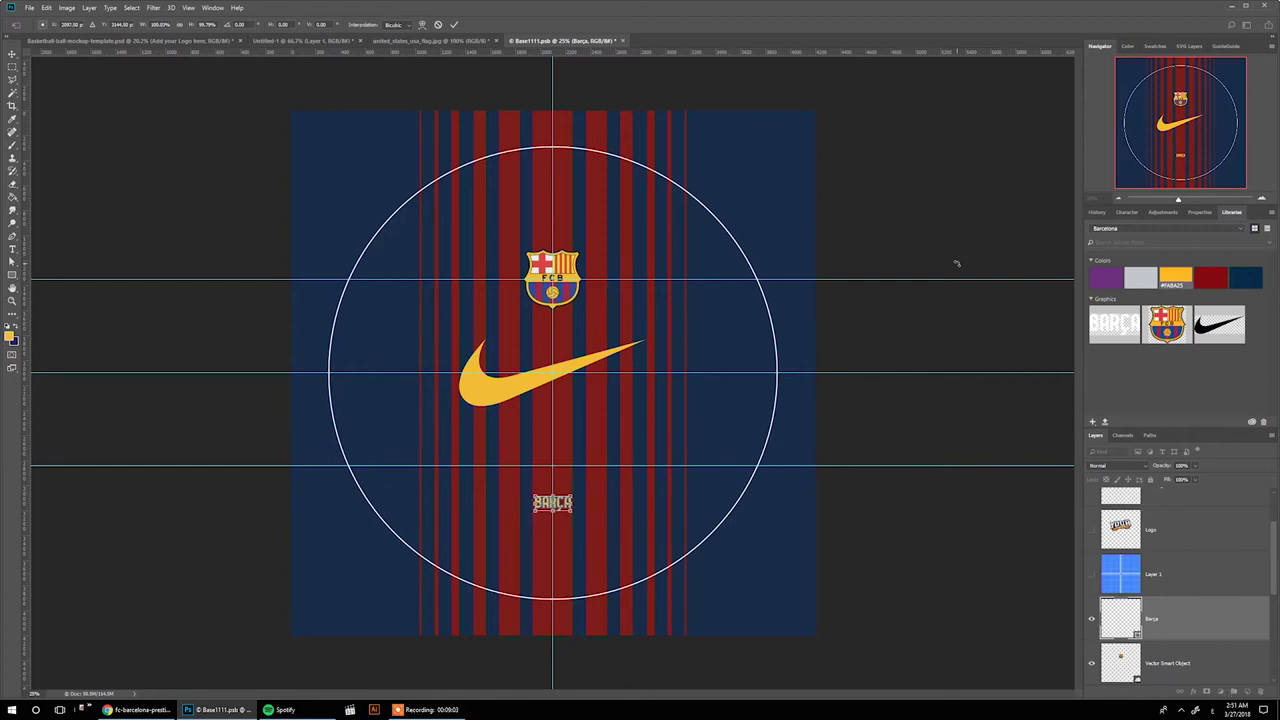
pyautogui.press('Up')
pyautogui.press('Up')
pyautogui.press('Up')
pyautogui.press('Up')
pyautogui.press('Up')
pyautogui.press('Up')
pyautogui.press('Up')
pyautogui.press('Up')
pyautogui.doubleClick(574, 500)
# Hide the Ball Edges circle, save the design and view the mockup.
pyautogui.scroll(2, 1120, 604)
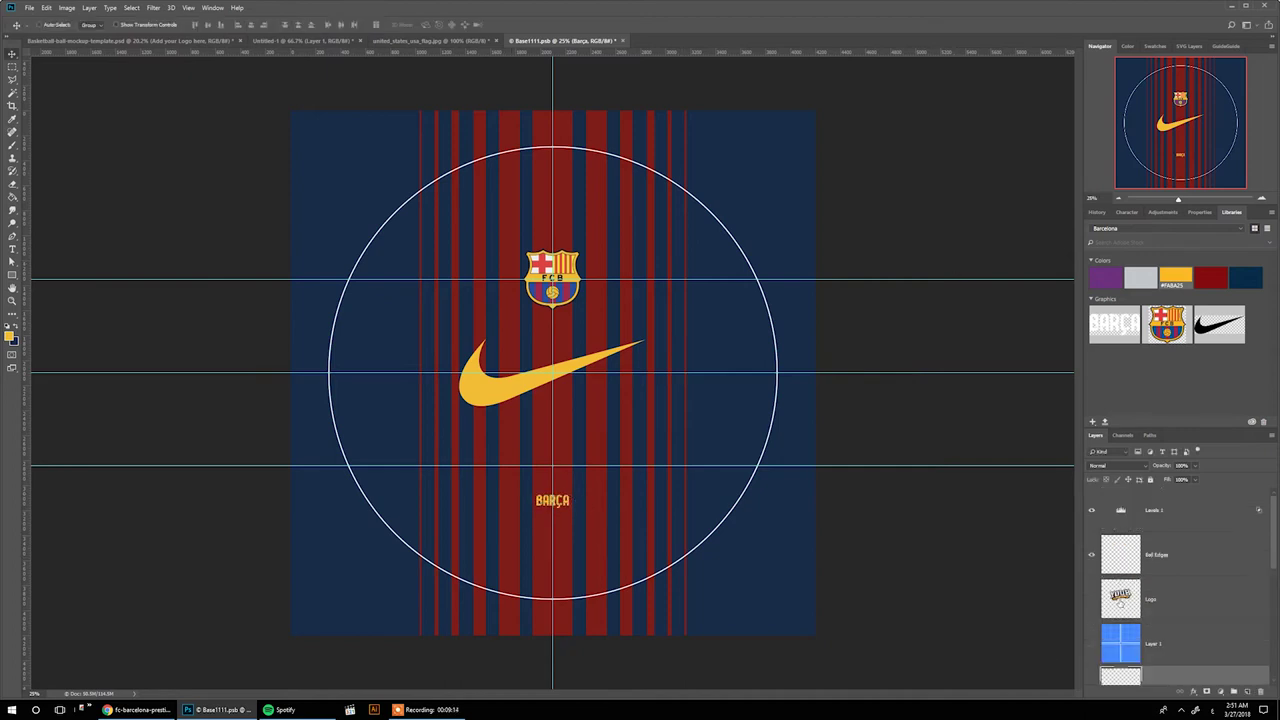
pyautogui.click(1091, 555)
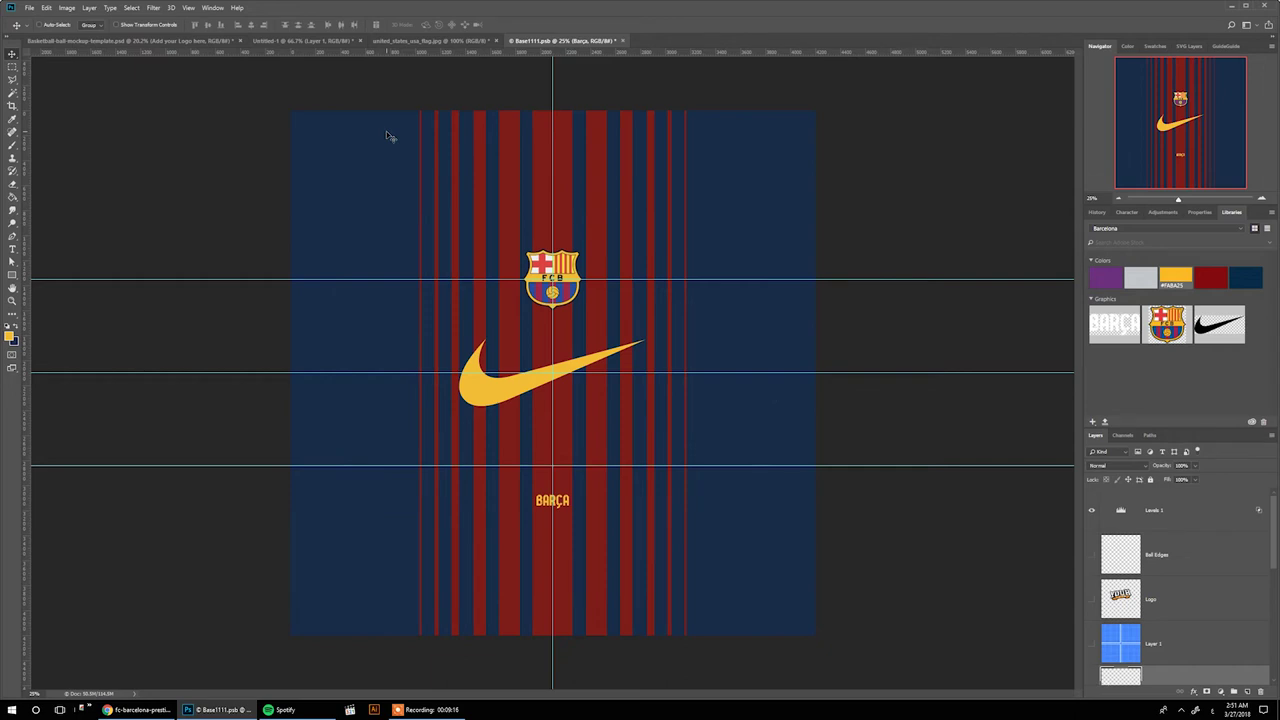
pyautogui.hotkey('ctrl', 's')
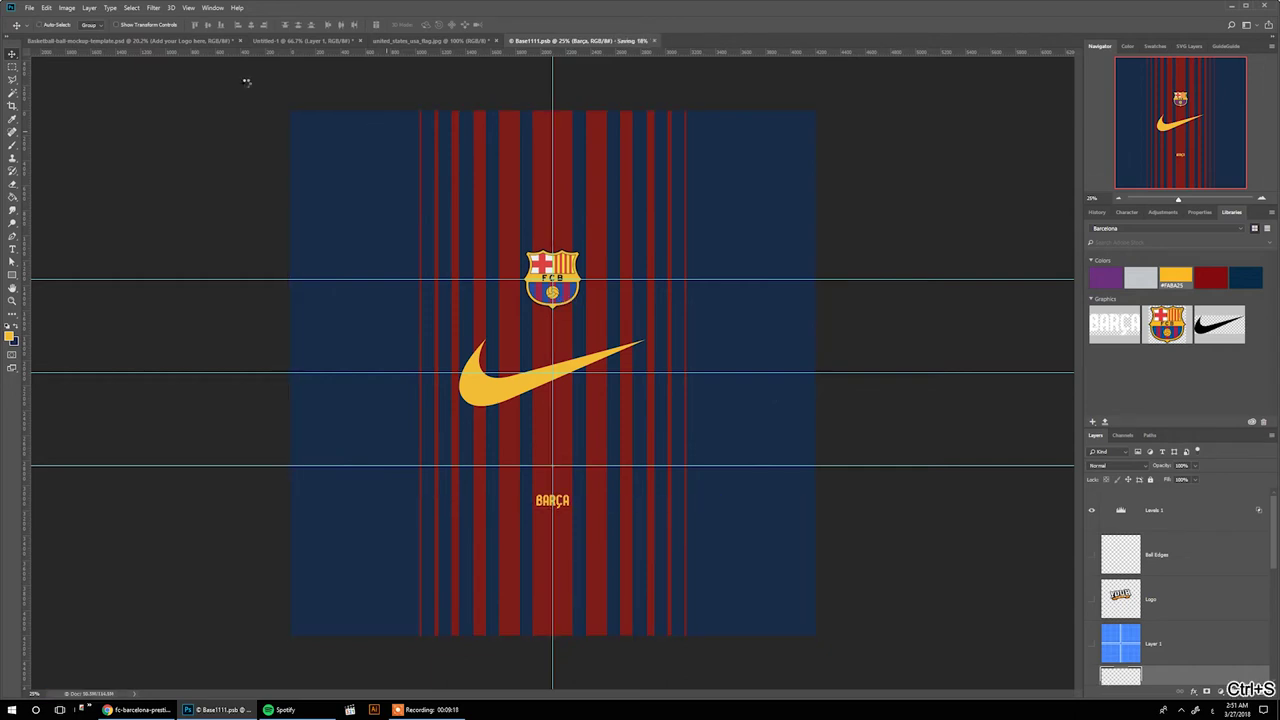
pyautogui.hotkey('ctrl', 'Tab')
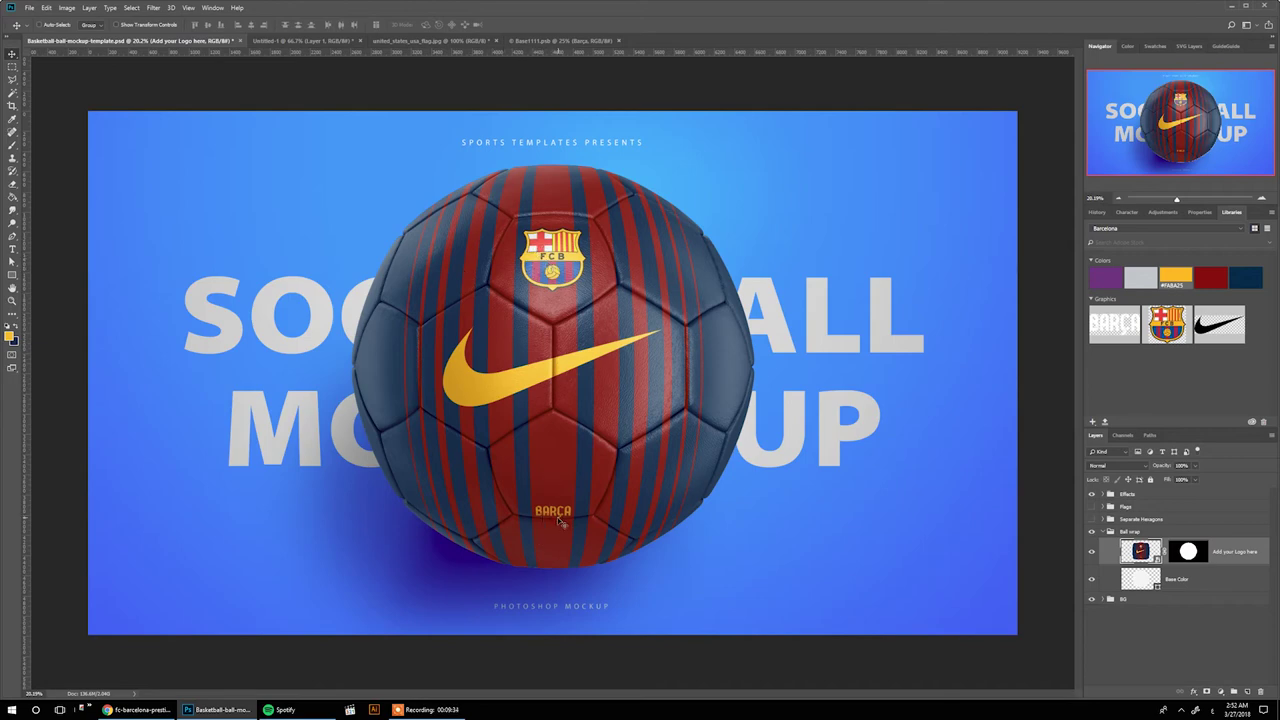
# Nudge the BARÇA wordmark up, enlarge the FCB crest to about 308%, then view the mockup.
pyautogui.click(528, 42)
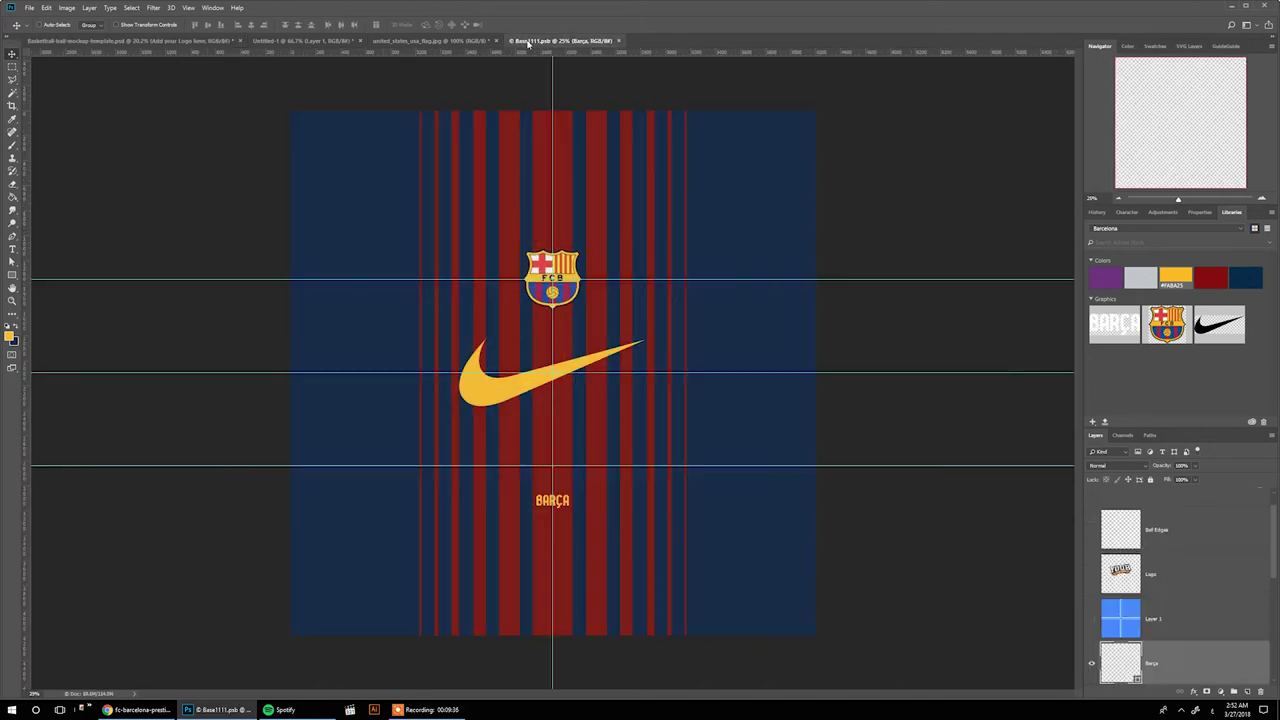
pyautogui.scroll(-2, 1163, 641)
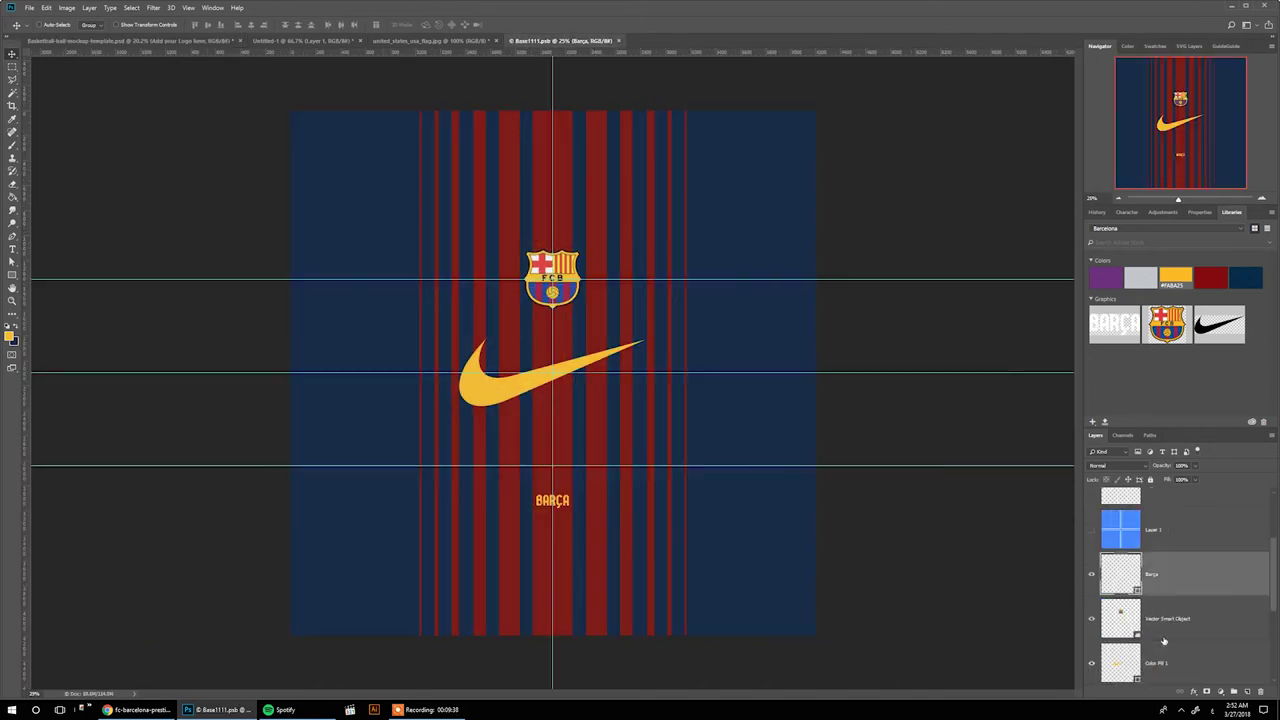
pyautogui.press('Up')
pyautogui.press('Up')
pyautogui.press('Up')
pyautogui.press('Up')
pyautogui.press('Up')
pyautogui.press('Up')
pyautogui.press('Up')
pyautogui.press('Up')
pyautogui.press('Up')
pyautogui.press('Up')
pyautogui.click(1149, 633)
pyautogui.hotkey('ctrl', 't')
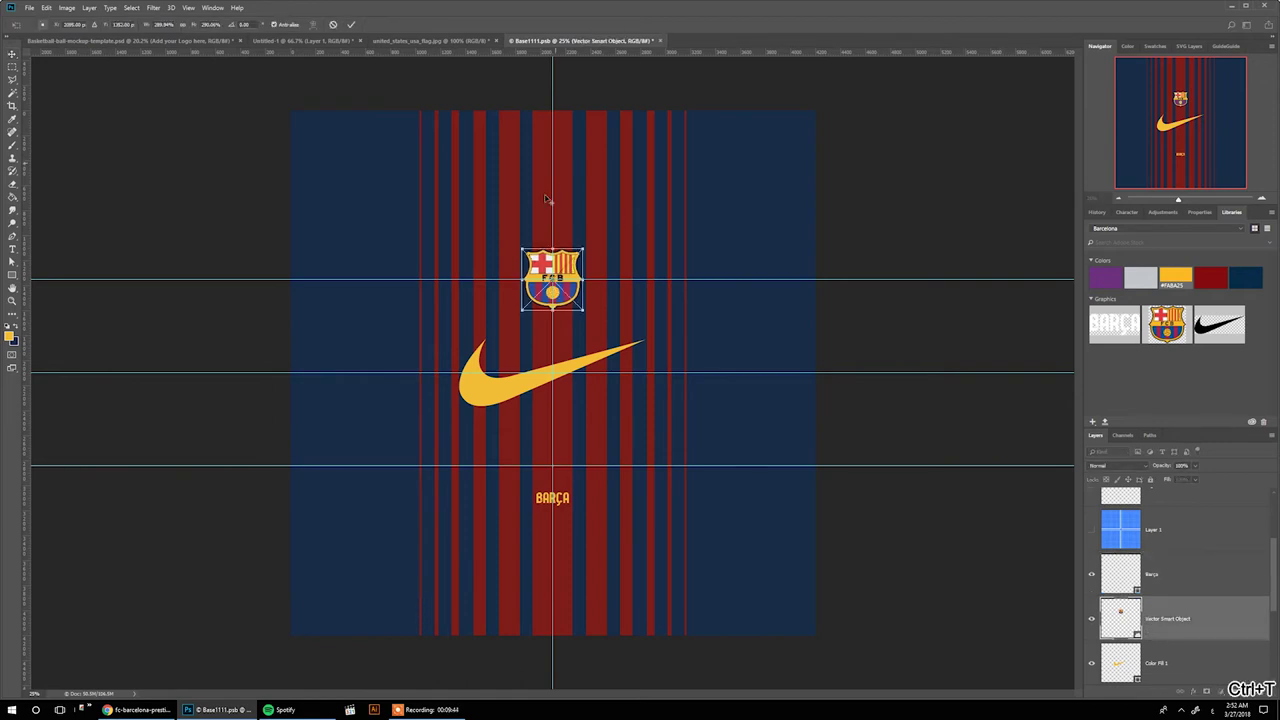
pyautogui.moveTo(584, 249); pyautogui.dragTo(588, 244)
pyautogui.press('Return')
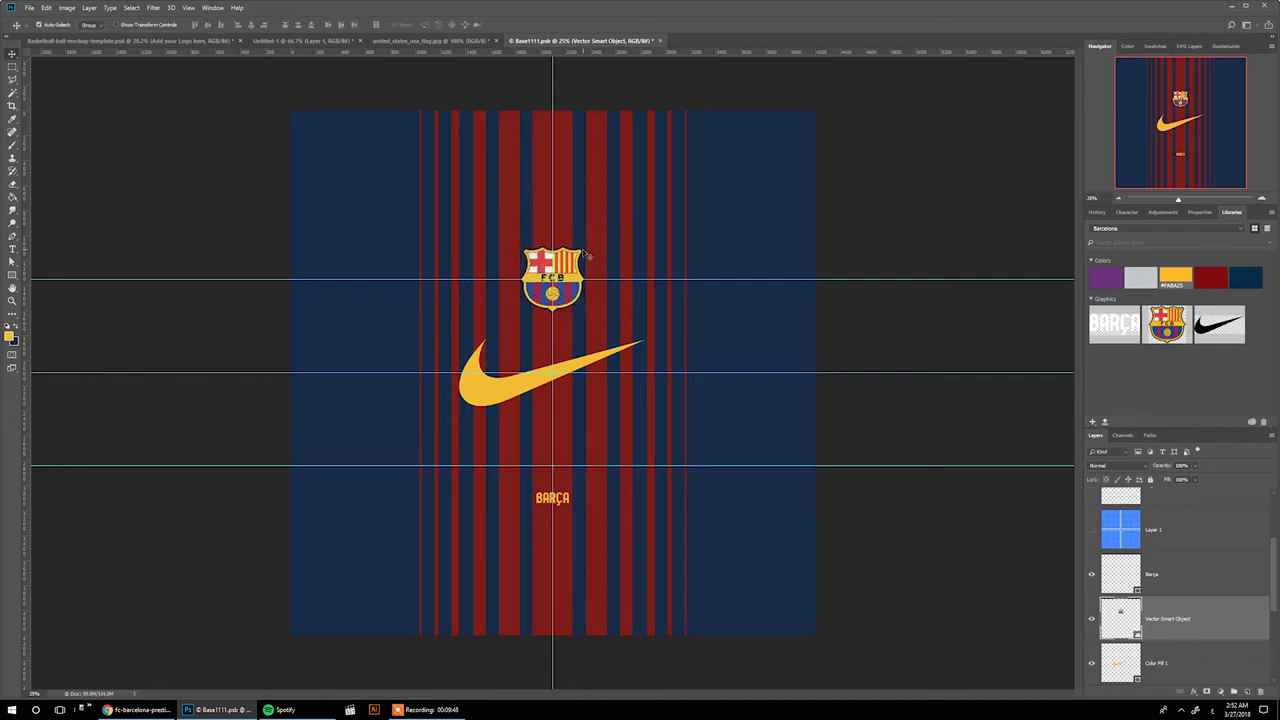
pyautogui.click(108, 41)
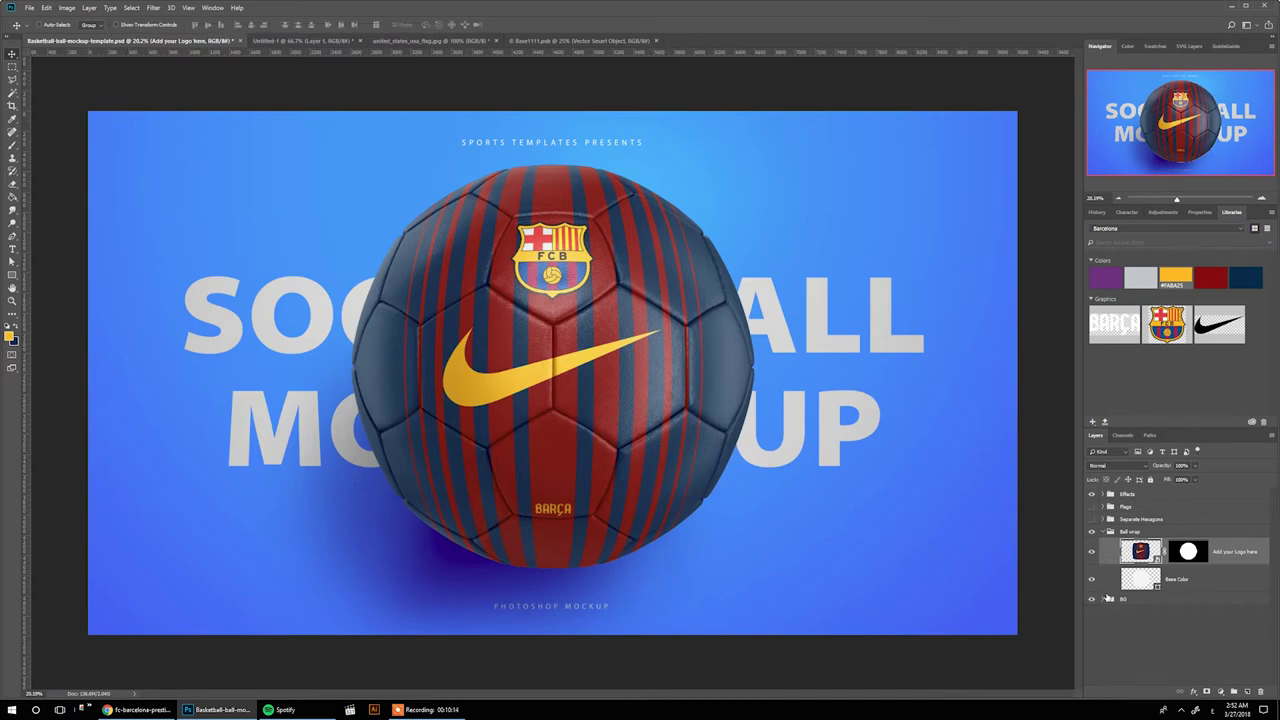
# Make the mockup background light grey #C3C6C9 using the BG colour copy layer.
pyautogui.click(1106, 598)
pyautogui.click(1128, 679)
pyautogui.scroll(-3, 1153, 617)
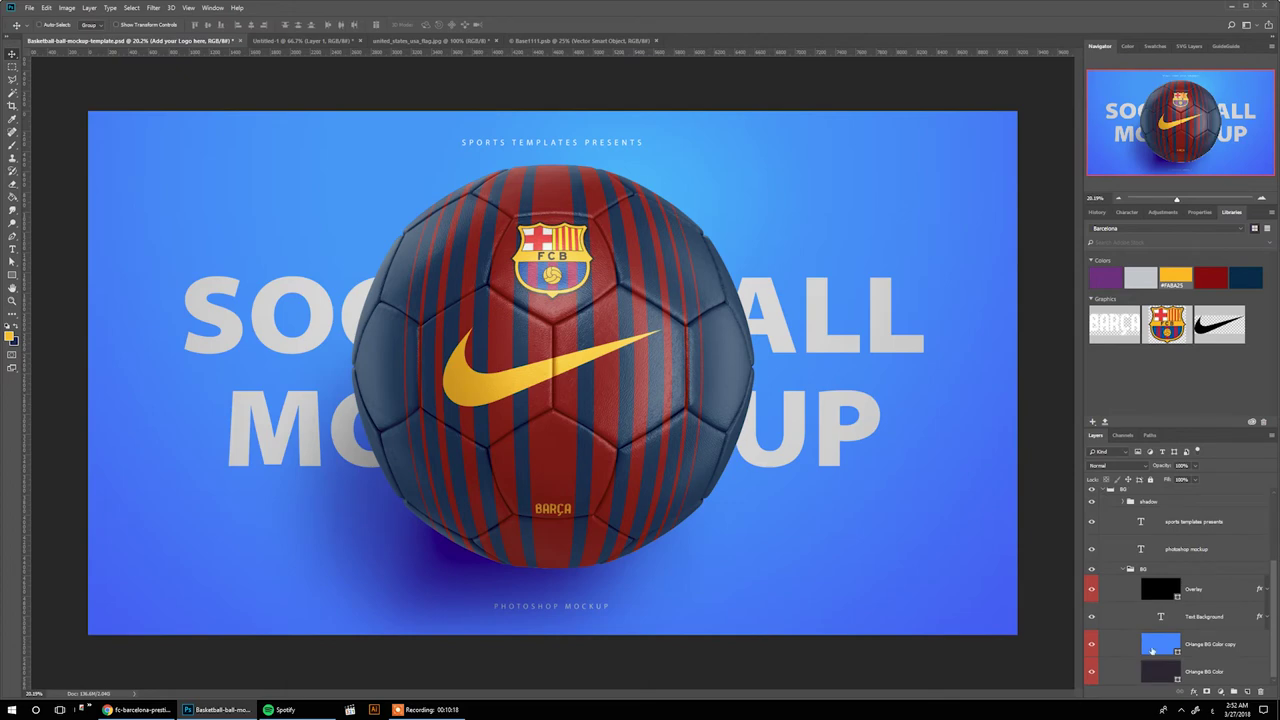
pyautogui.click(1160, 644)
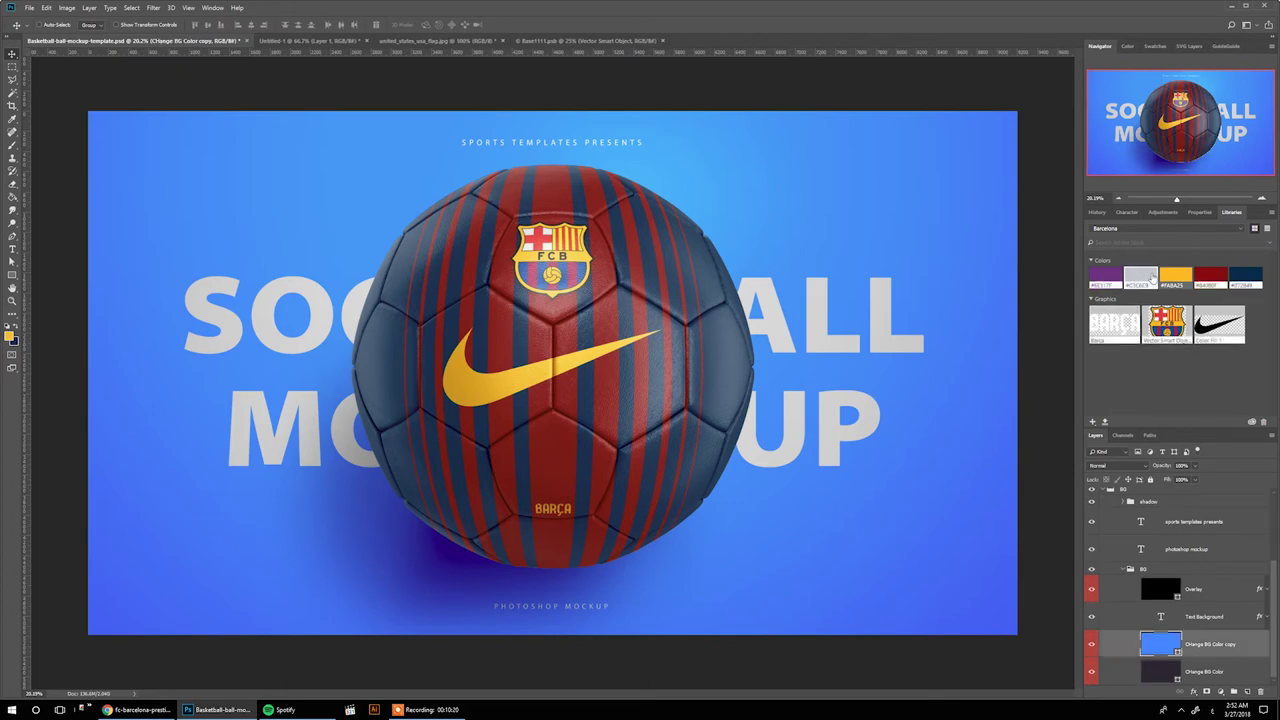
pyautogui.click(1149, 279)
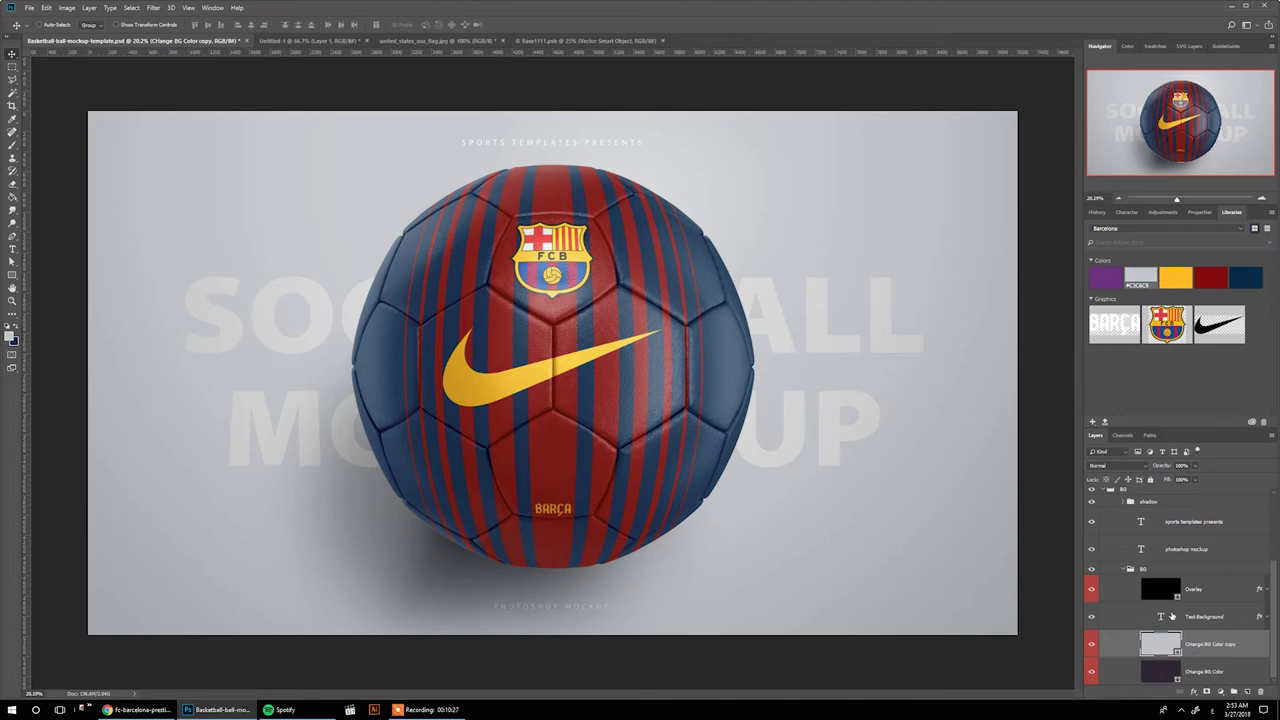
# Change the background headline to BARCELONA FOOTBALL and reopen the ball wrap artwork.
pyautogui.doubleClick(1160, 616)
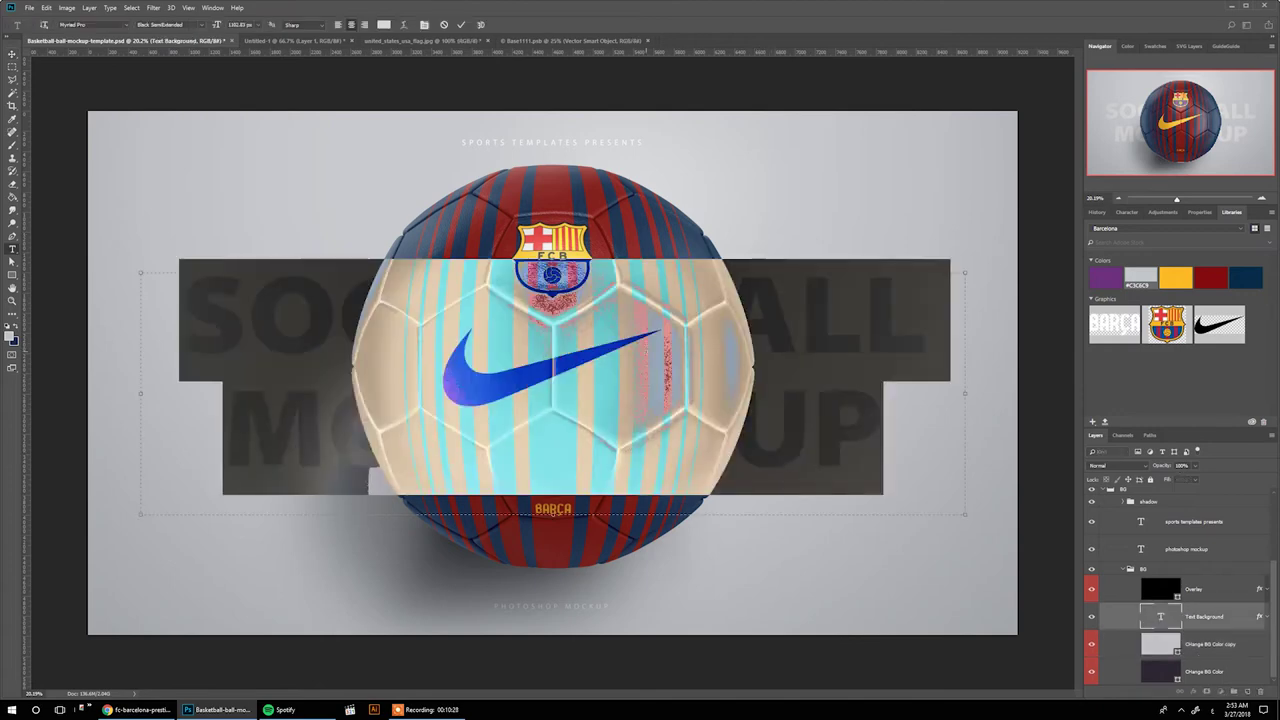
pyautogui.write('BARCELONA FC BARCA ')
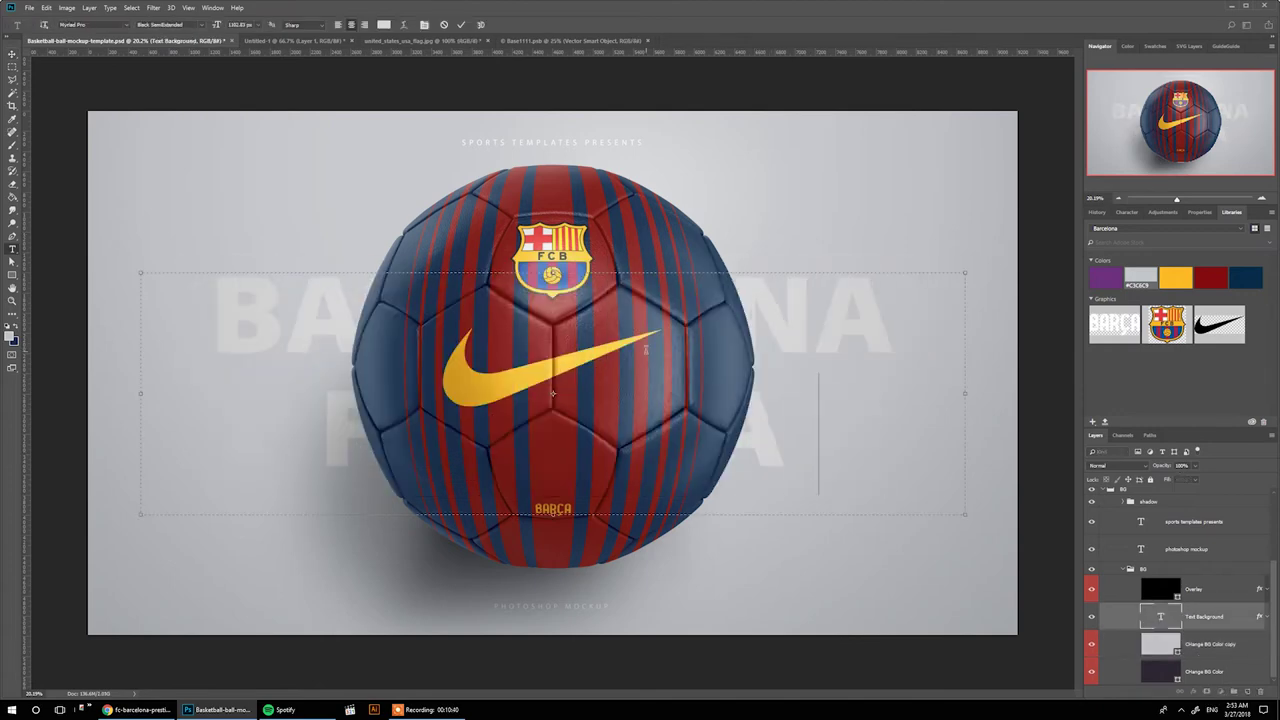
pyautogui.write('LL')
pyautogui.hotkey('ctrl', 'Return')
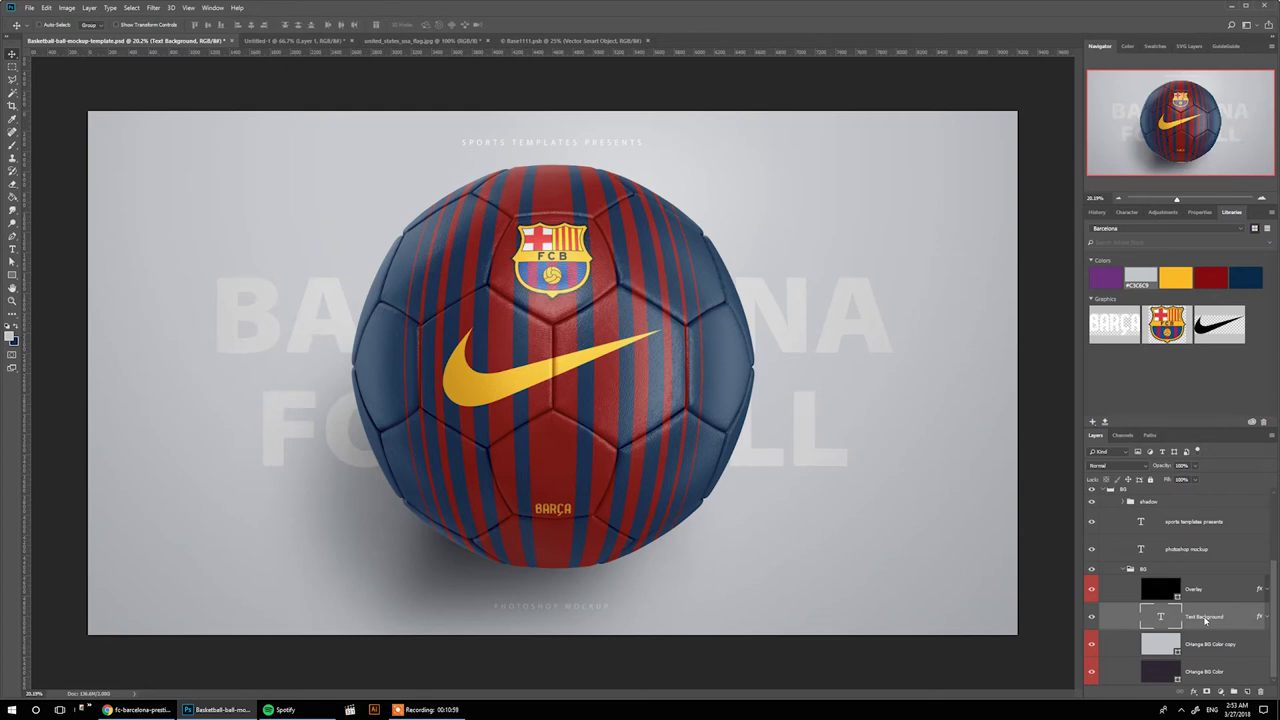
pyautogui.scroll(2, 1106, 557)
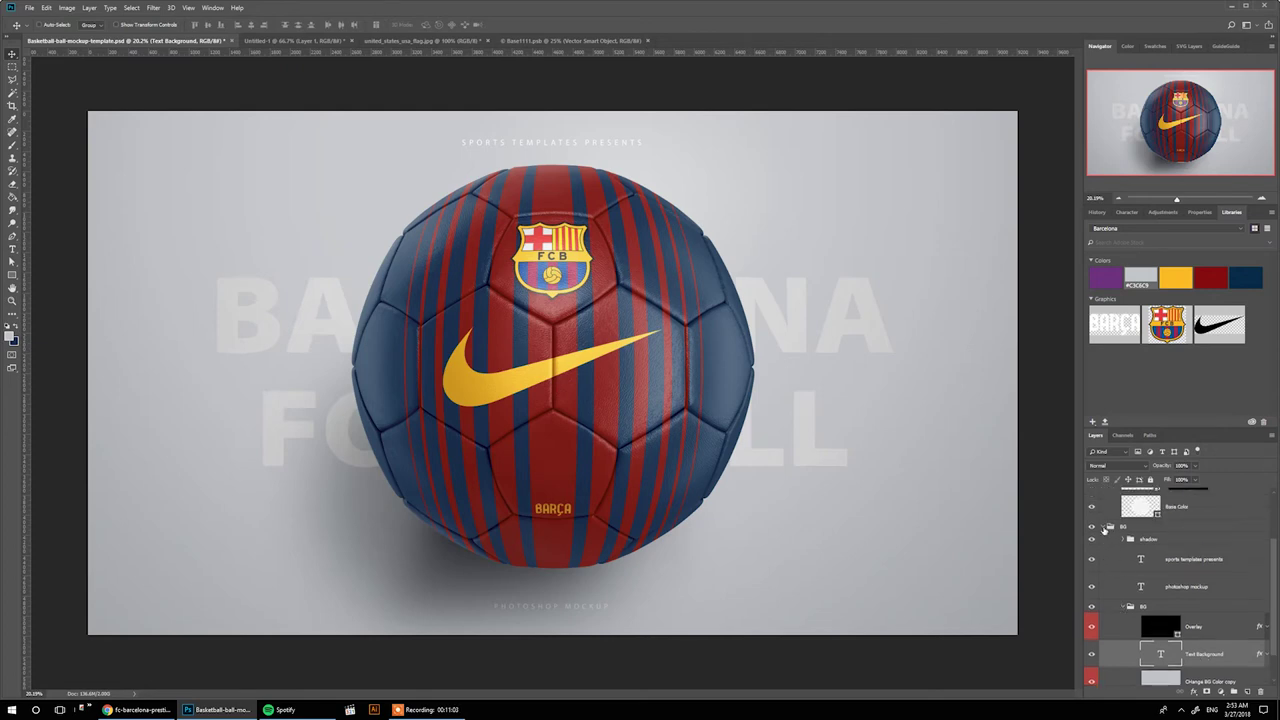
pyautogui.click(1108, 528)
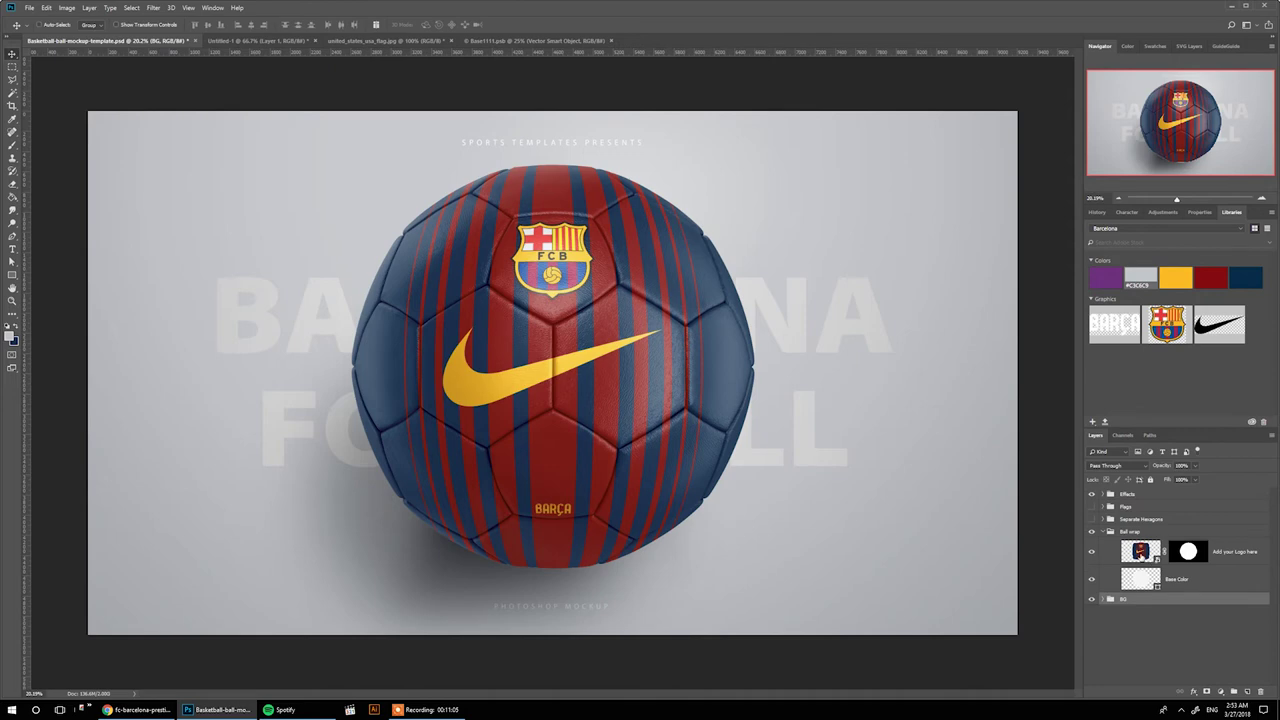
pyautogui.doubleClick(1141, 553)
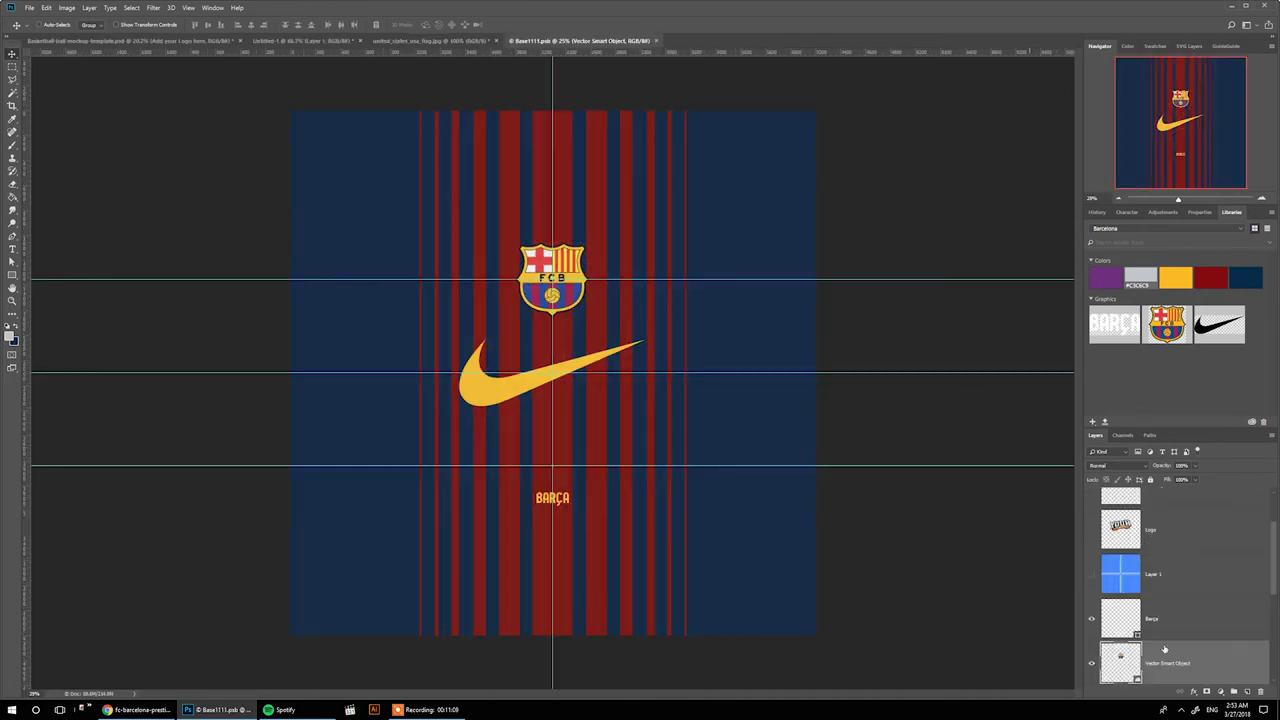
# Show the Ball Edges outline and copy the US flag image into the ball design.
pyautogui.scroll(2, 1150, 560)
pyautogui.click(1091, 554)
pyautogui.click(1157, 565)
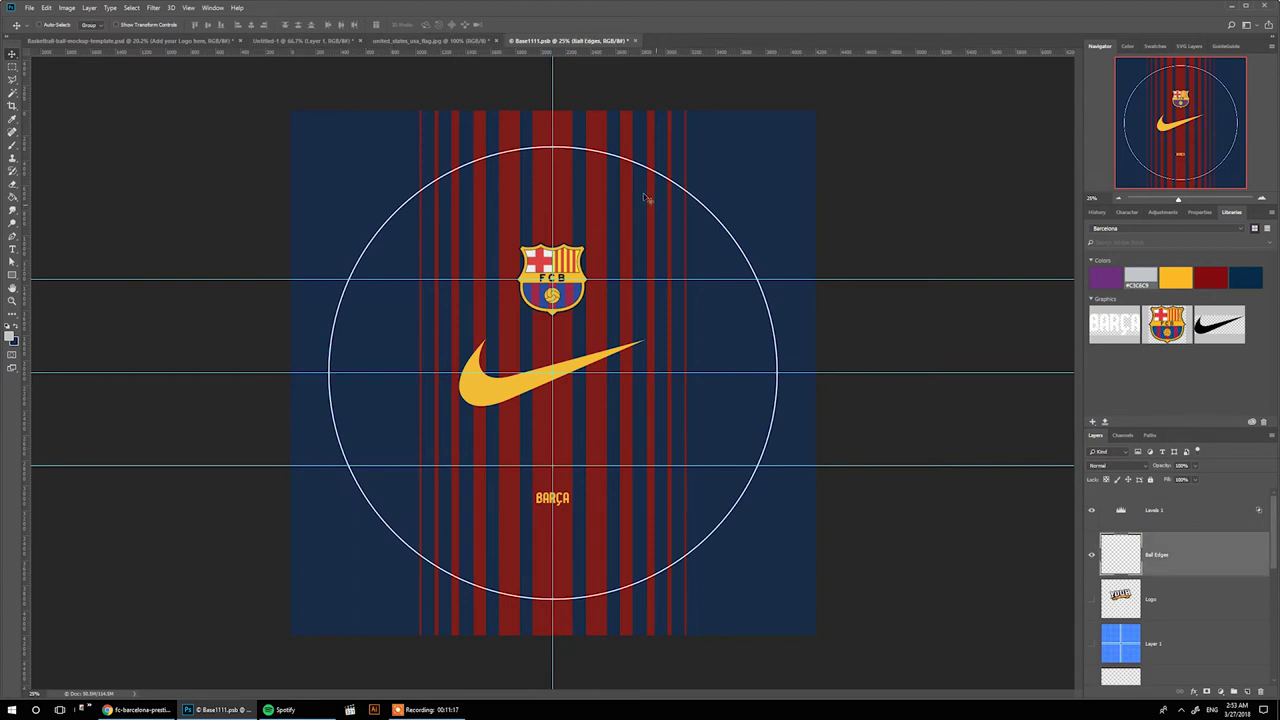
pyautogui.click(425, 42)
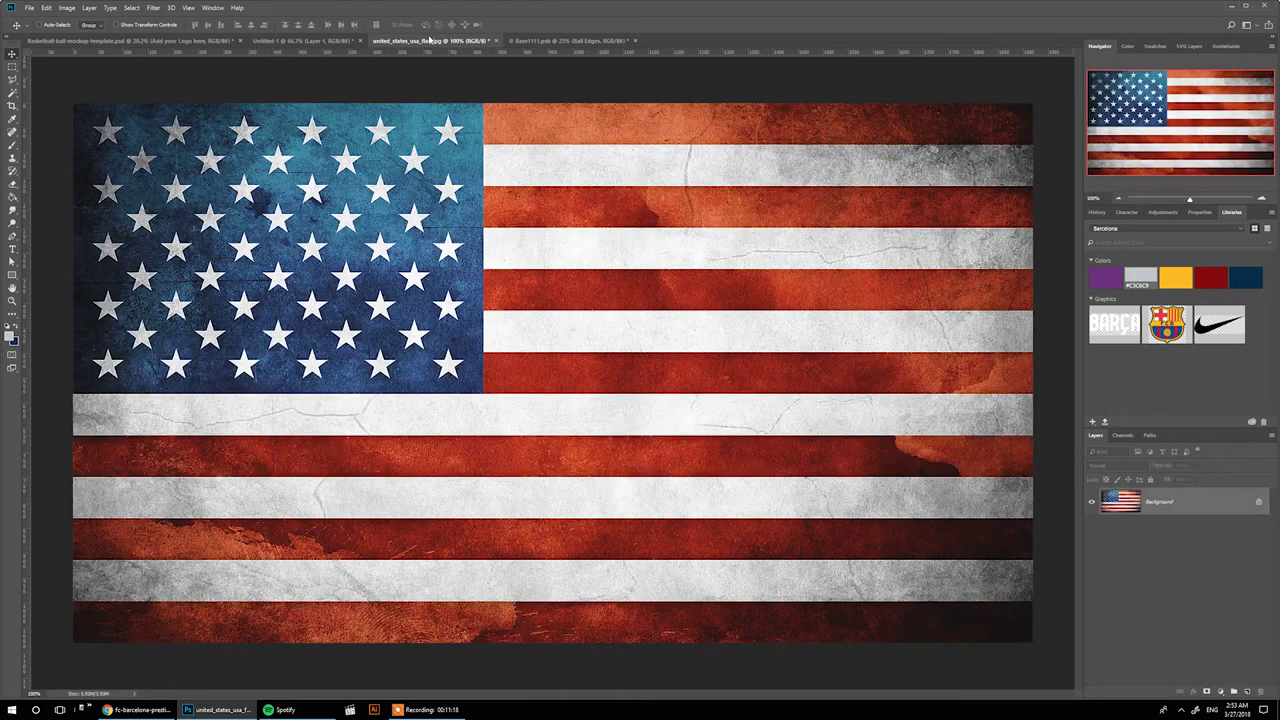
pyautogui.moveTo(430, 42); pyautogui.dragTo(245, 279)
pyautogui.moveTo(496, 236); pyautogui.dragTo(490, 220)
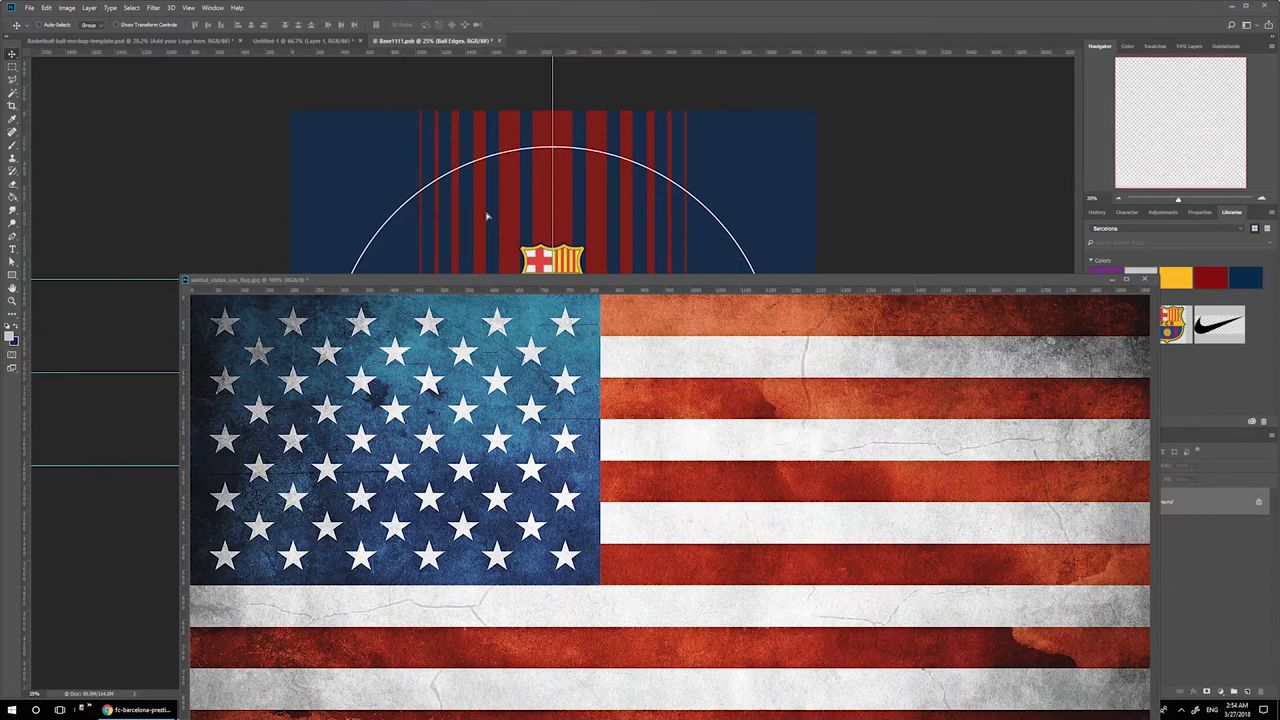
pyautogui.click(1112, 281)
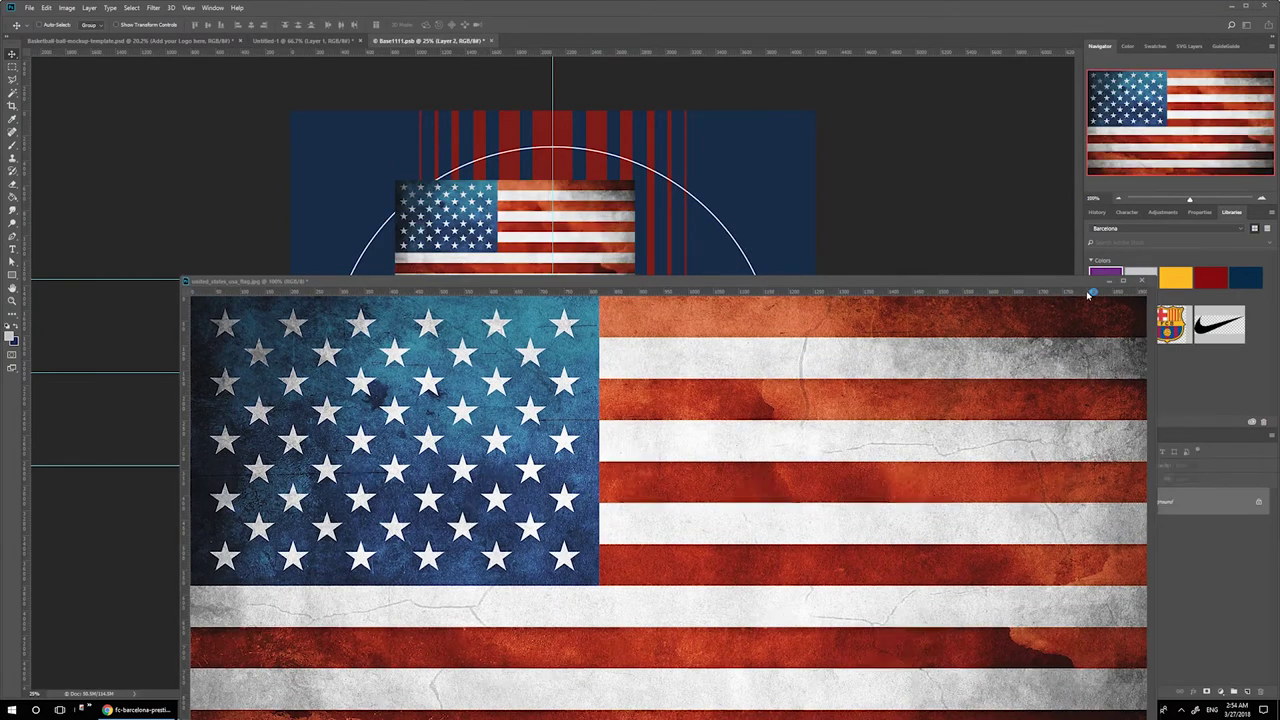
# Scale the flag to fill the canvas, shift it slightly right, save, and view the mockup.
pyautogui.hotkey('ctrl', 't')
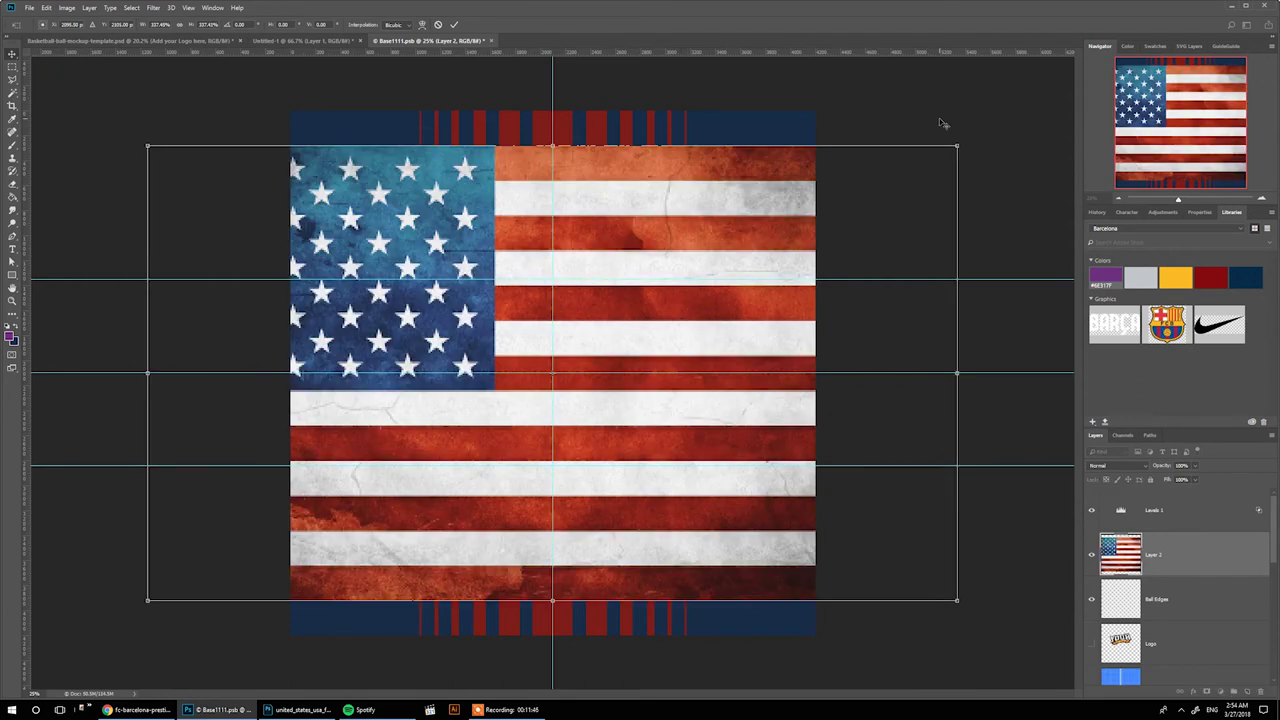
pyautogui.press('Return')
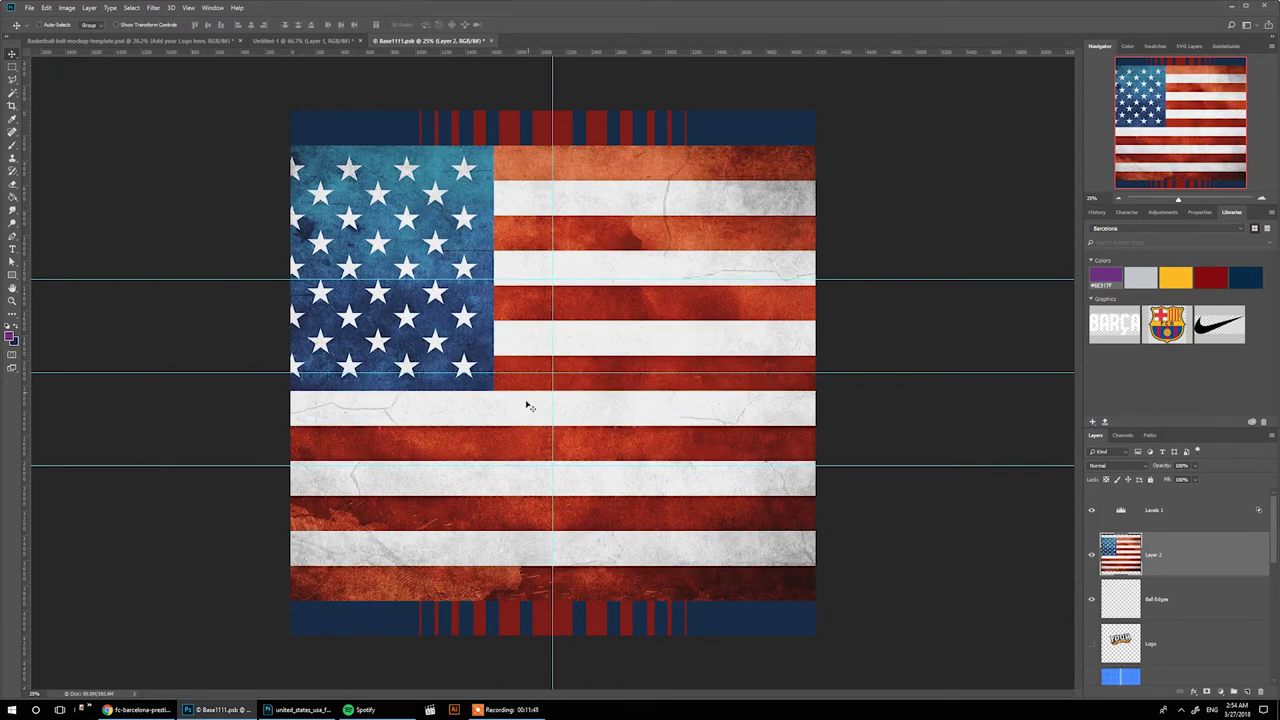
pyautogui.moveTo(484, 336); pyautogui.dragTo(507, 339)
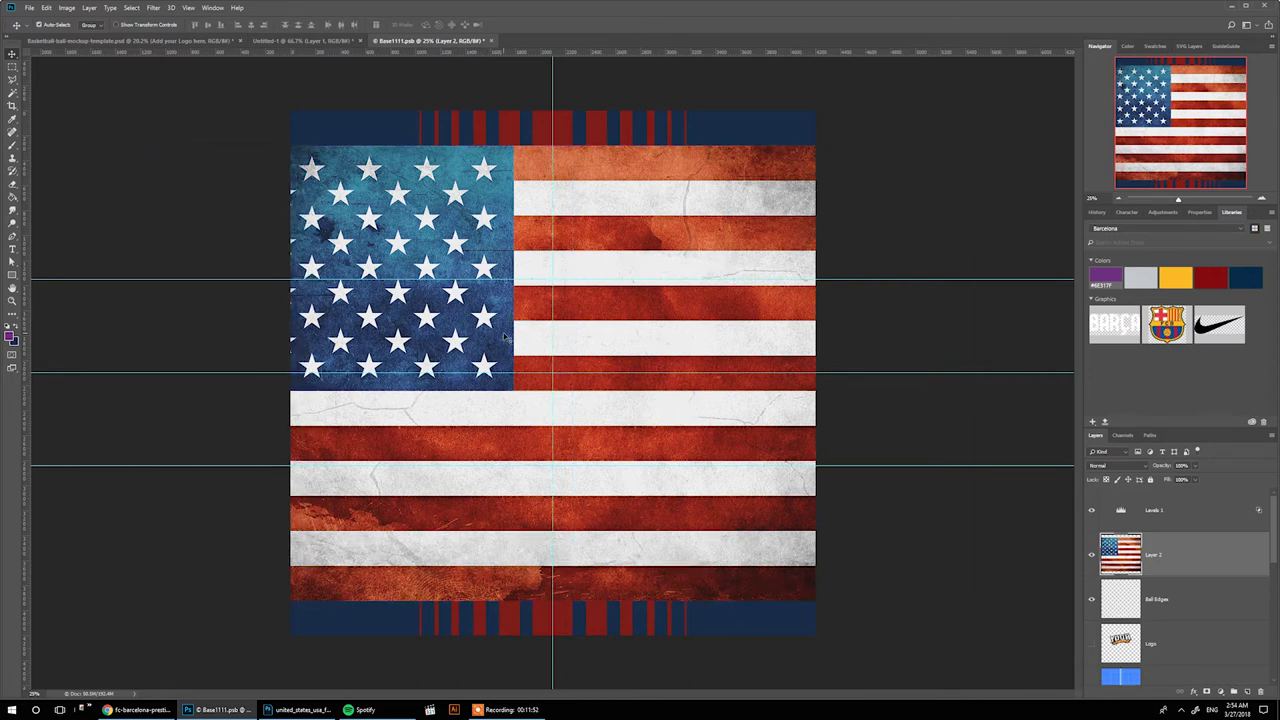
pyautogui.hotkey('ctrl', 's')
pyautogui.click(90, 41)
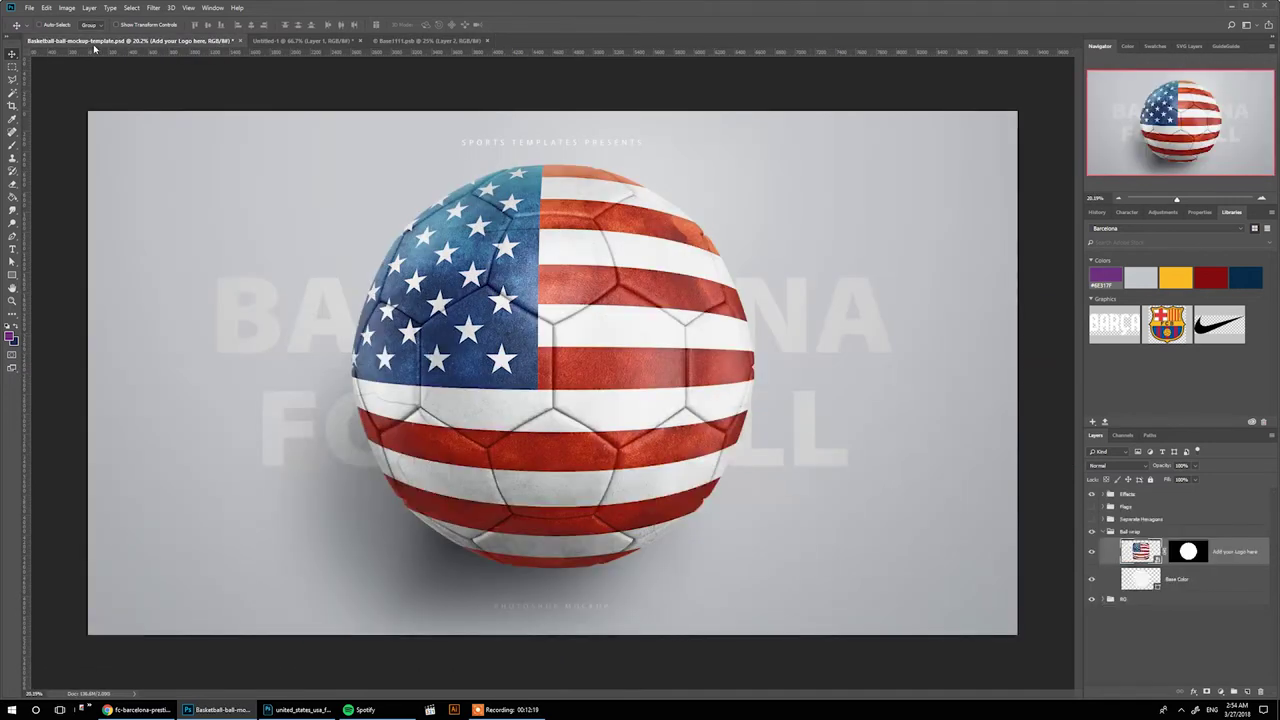
# Collapse the Ball wrap group, hide the flag design and show the hexagon ball.
pyautogui.click(1116, 535)
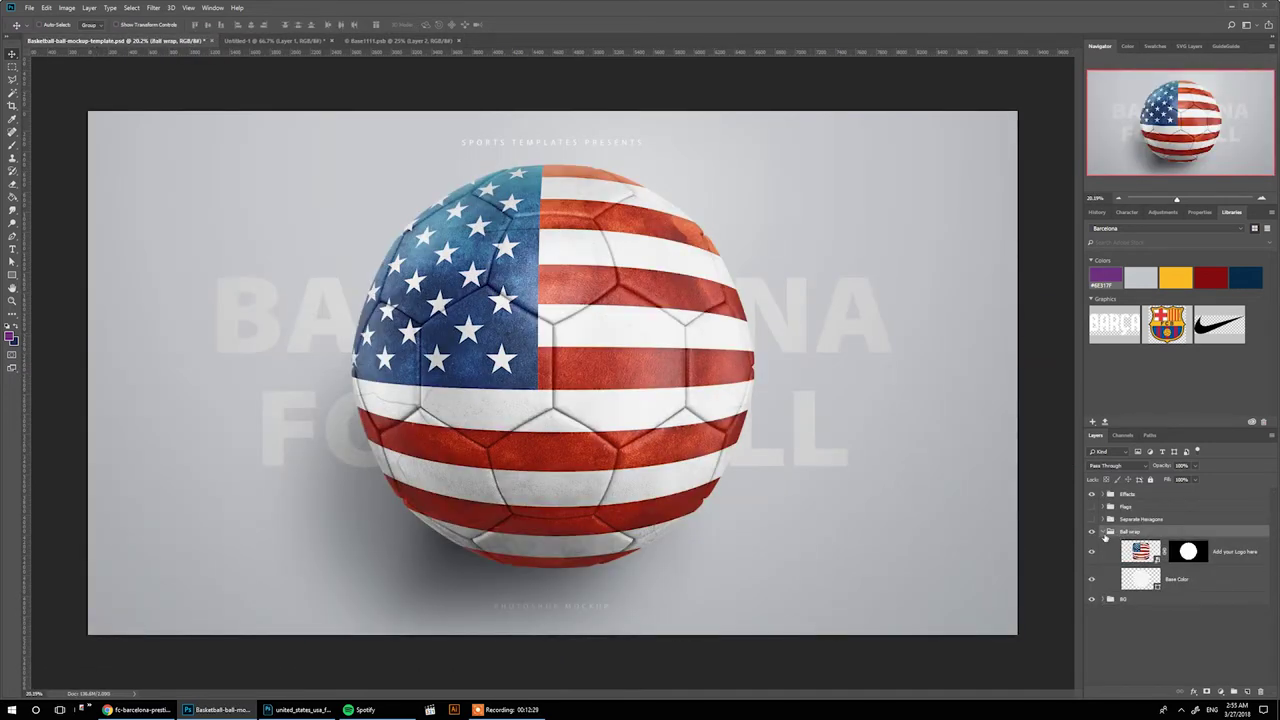
pyautogui.click(1103, 533)
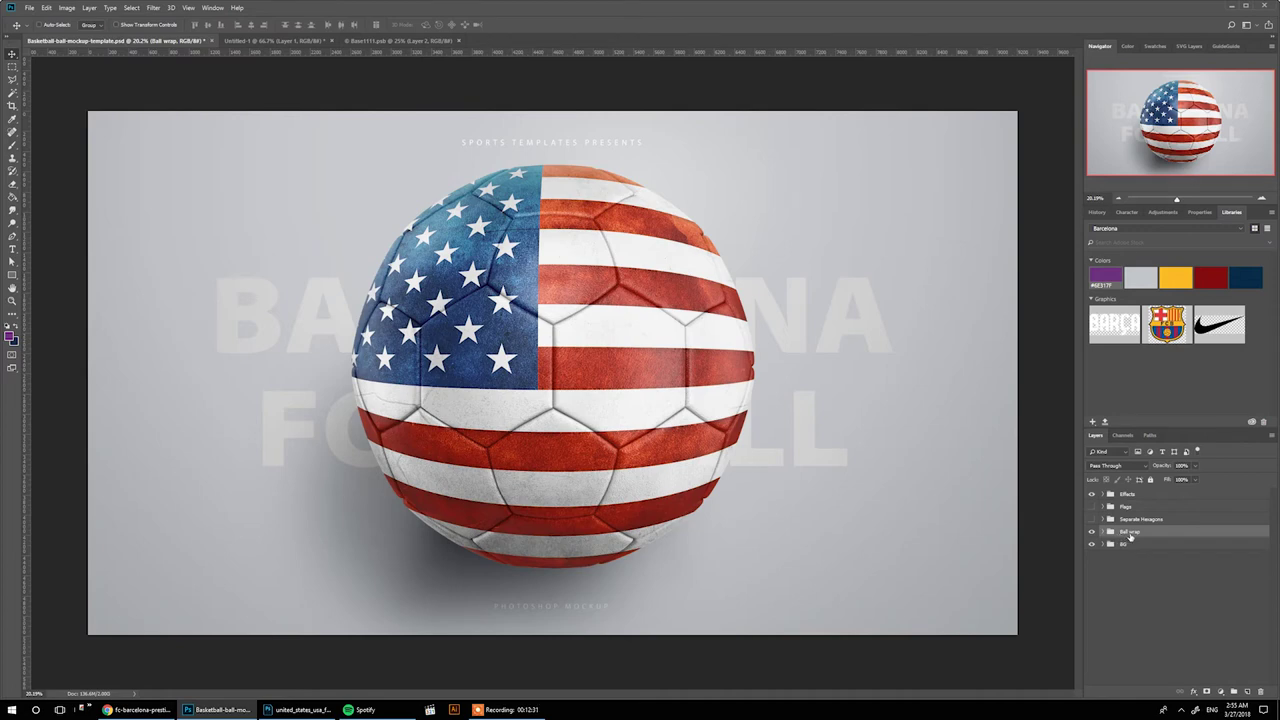
pyautogui.click(1127, 520)
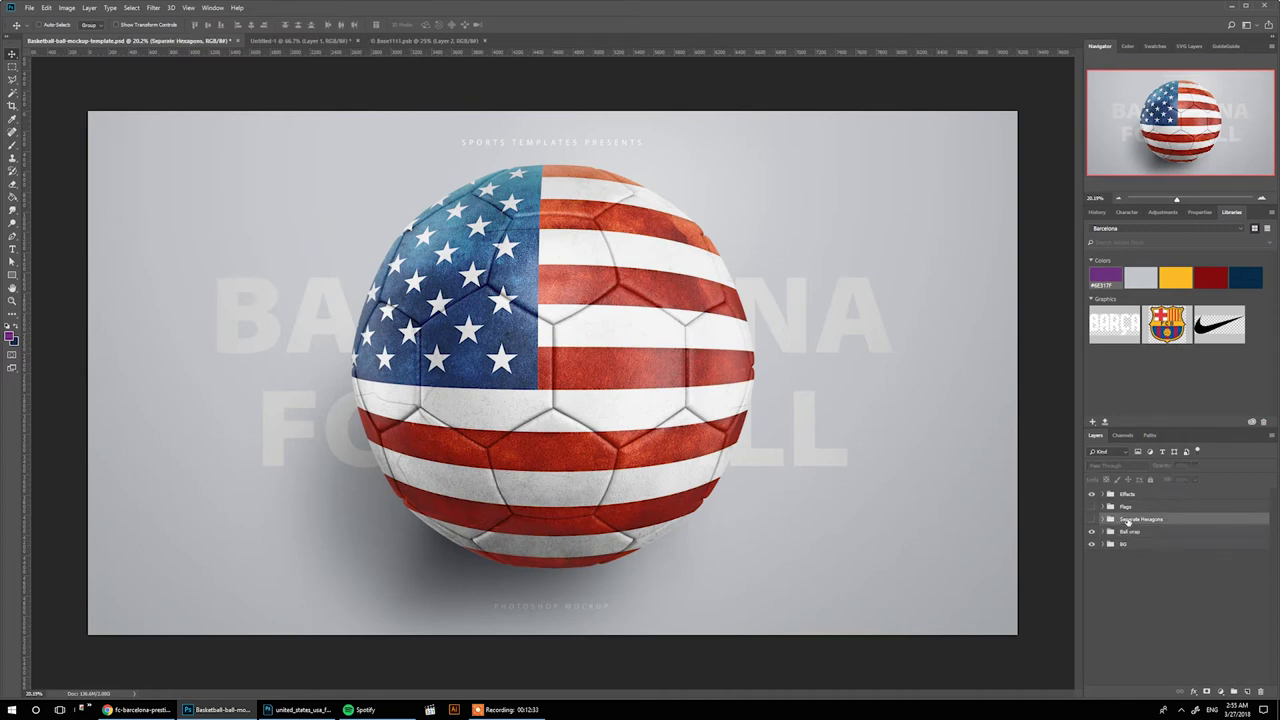
pyautogui.click(1123, 508)
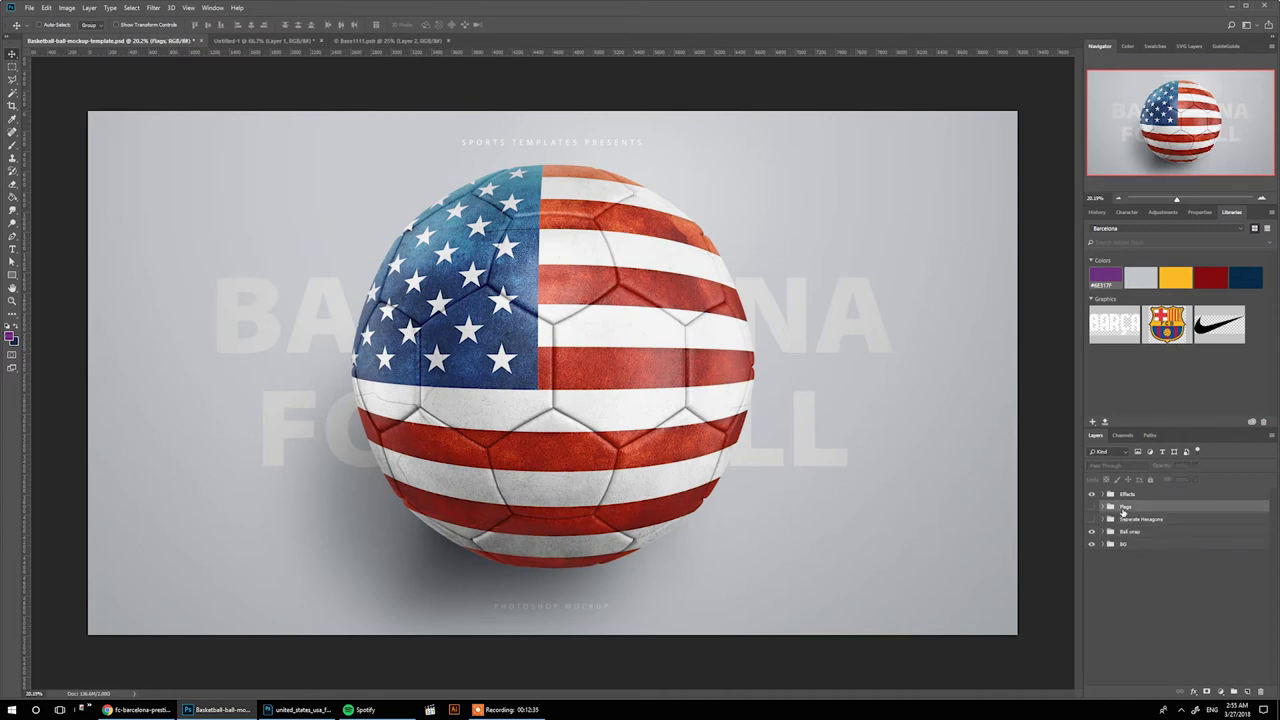
pyautogui.click(1092, 531)
pyautogui.click(1092, 519)
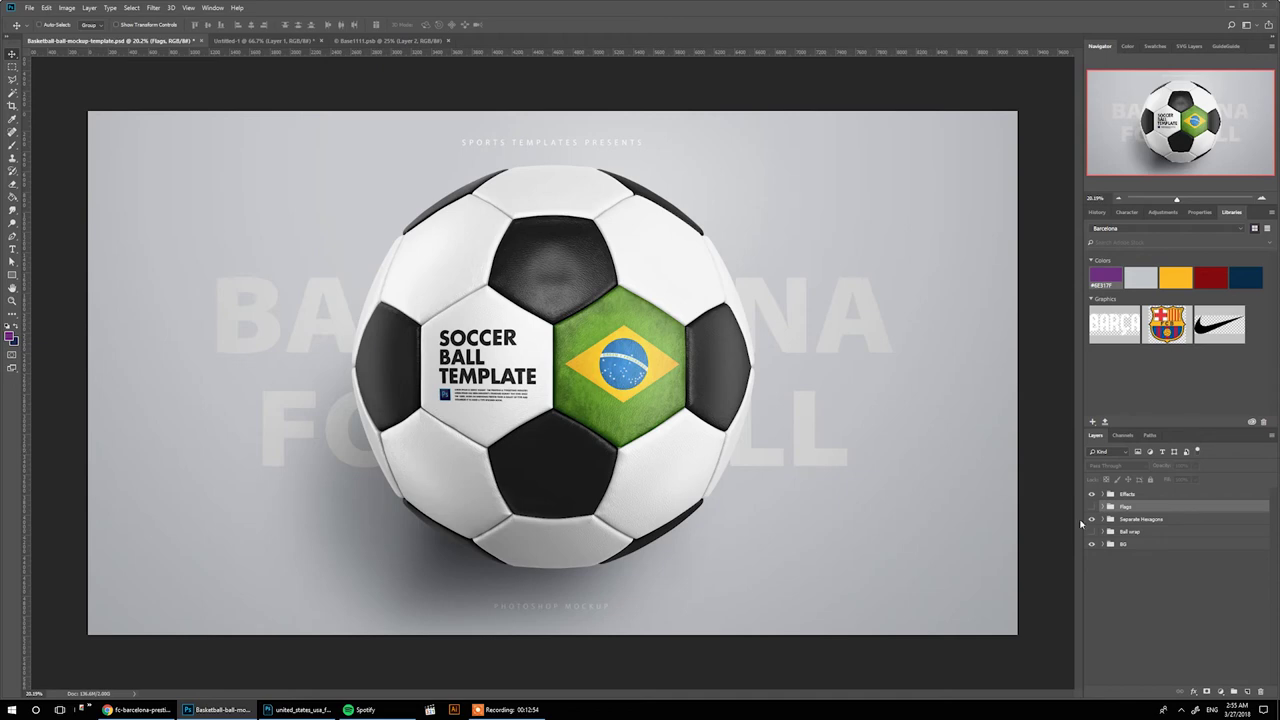
# Compare the Grouped and Individual hexagon layers, leaving Grouped visible and expanded.
pyautogui.click(1104, 519)
pyautogui.click(1129, 587)
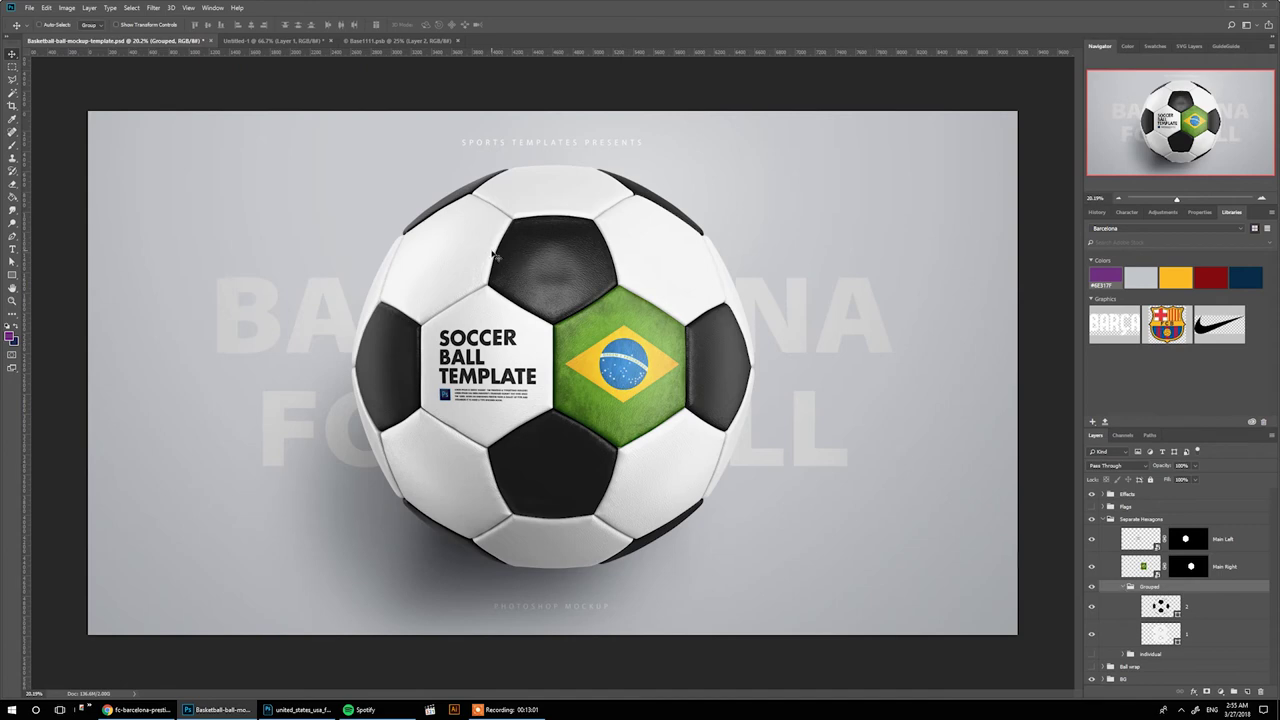
pyautogui.click(1121, 587)
pyautogui.click(1091, 587)
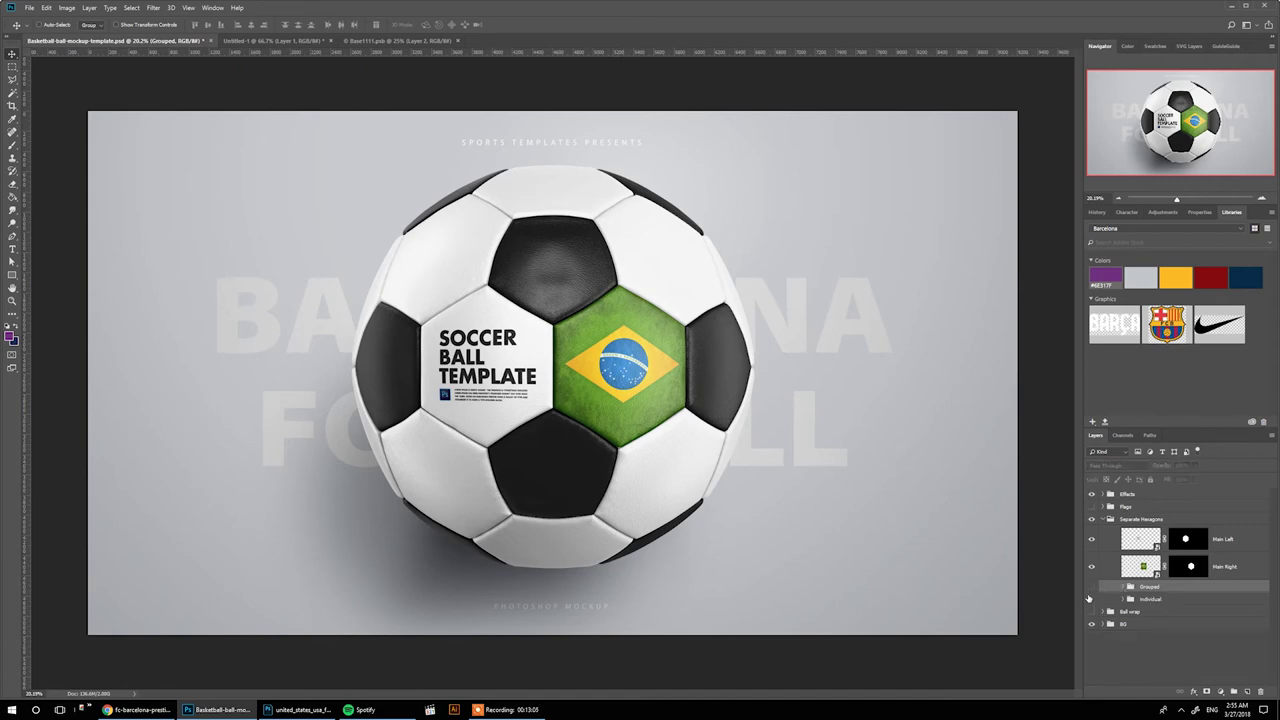
pyautogui.click(1091, 599)
pyautogui.click(1121, 599)
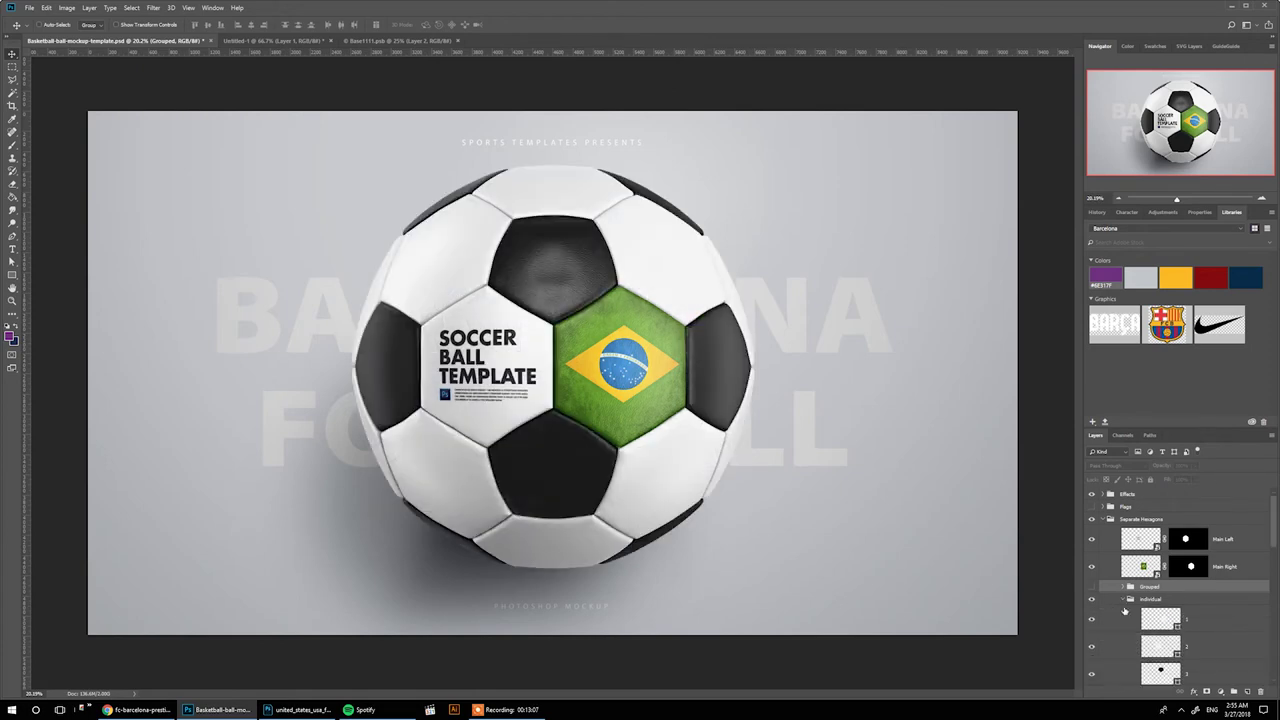
pyautogui.scroll(-5, 1158, 606)
pyautogui.scroll(5, 1158, 597)
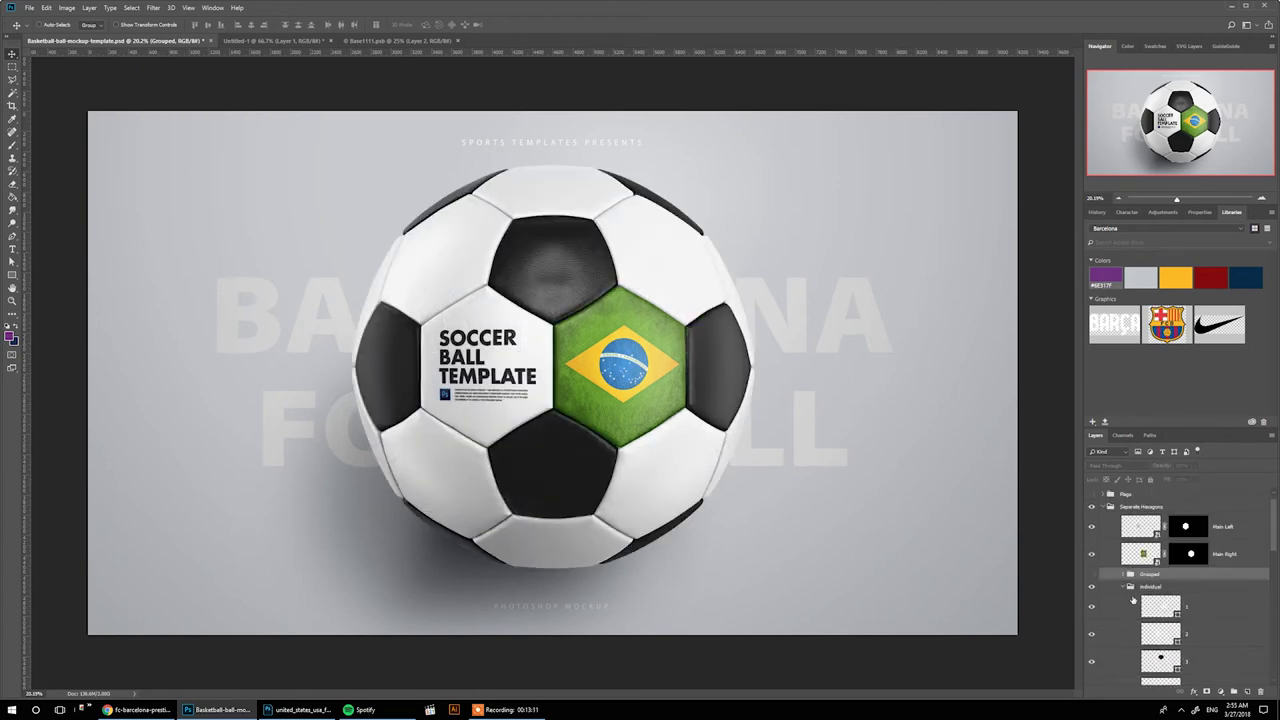
pyautogui.click(1124, 589)
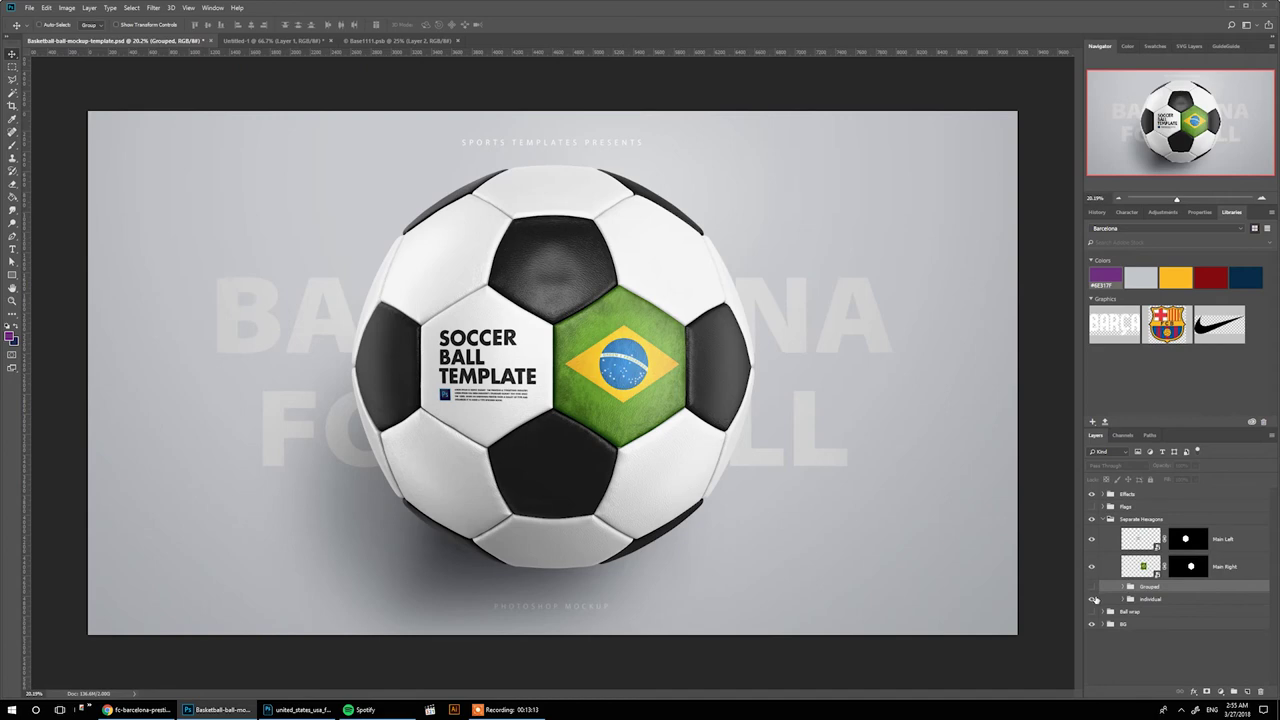
pyautogui.click(1091, 588)
pyautogui.click(1123, 589)
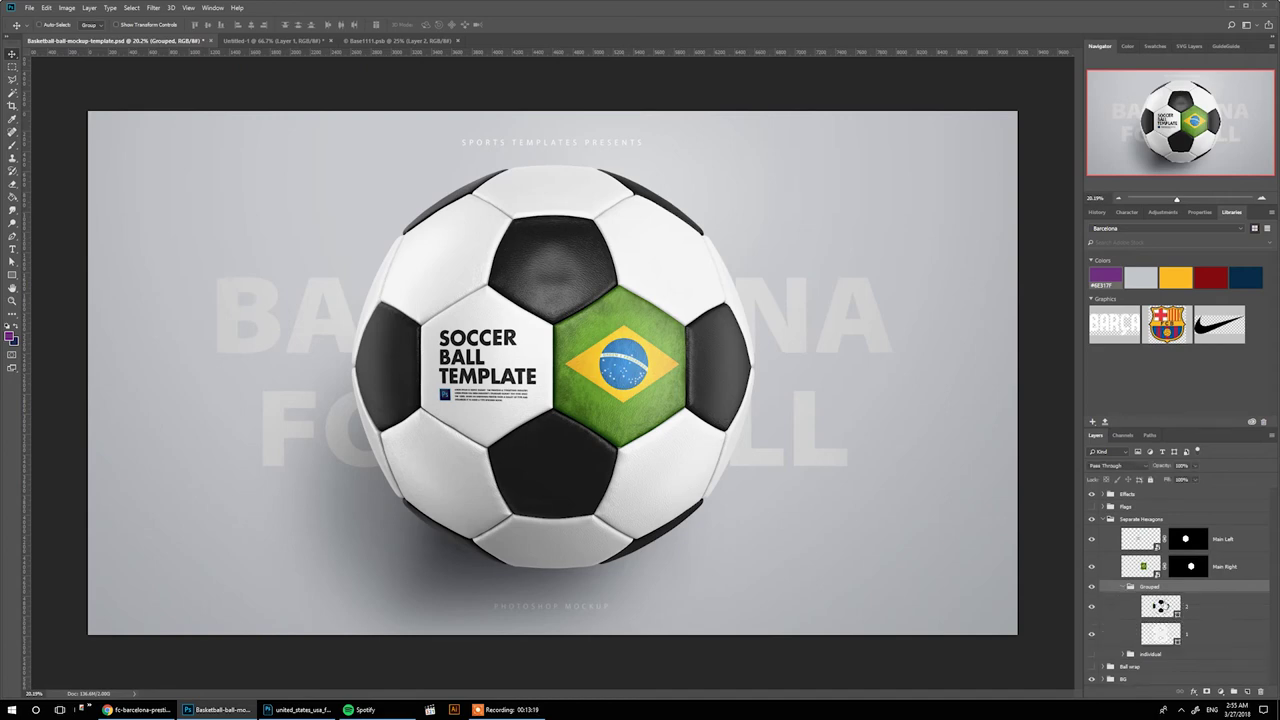
# Fill colour layer 2 with the library yellow and the other panels with purple.
pyautogui.click(1163, 606)
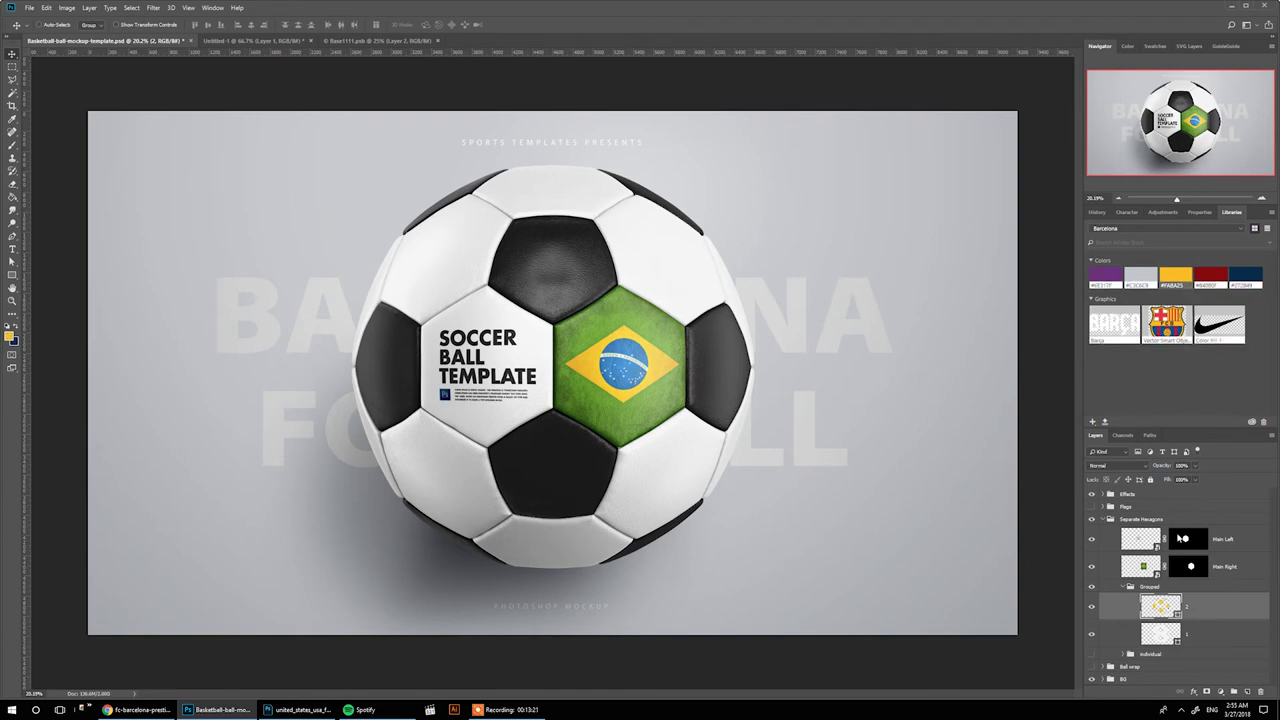
pyautogui.click(1176, 278)
pyautogui.hotkey('alt', 'shift', 'BackSpace')
pyautogui.click(1106, 278)
pyautogui.hotkey('alt', 'shift', 'BackSpace')
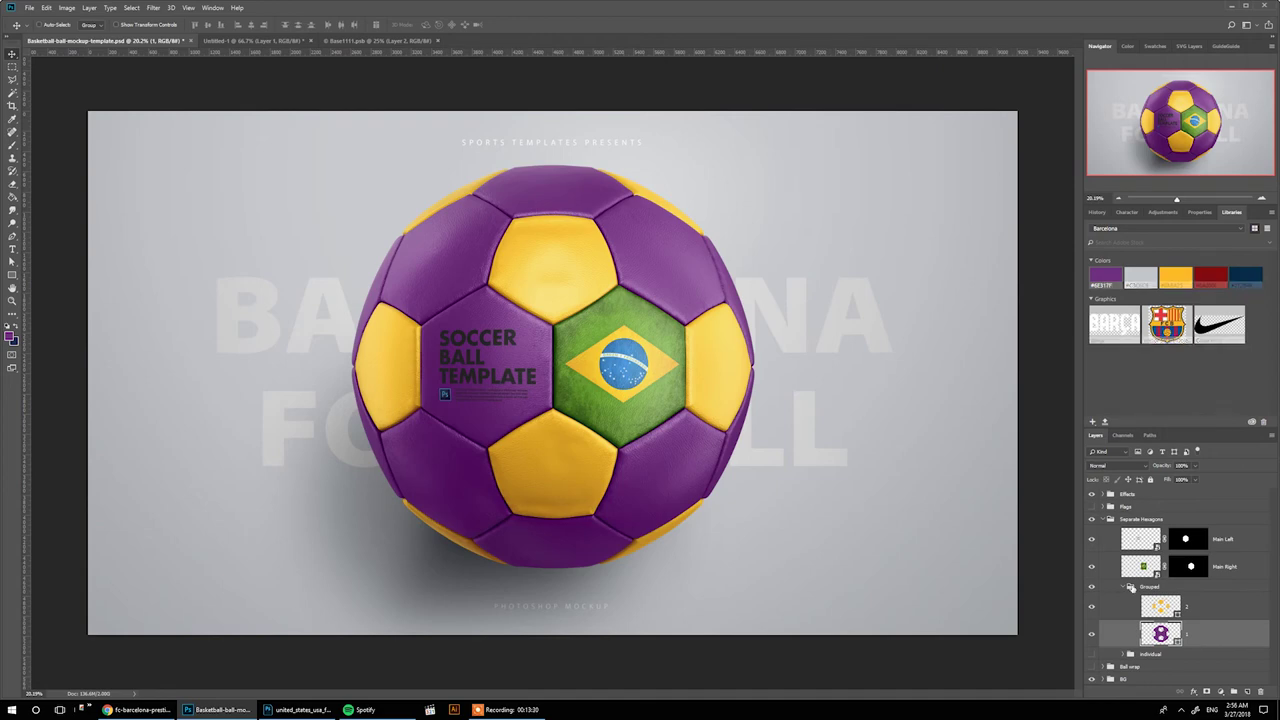
# Recolour the SOCCER BALL TEMPLATE headline in the Main Left smart object white and save it back.
pyautogui.click(1136, 538)
pyautogui.doubleClick(1137, 539)
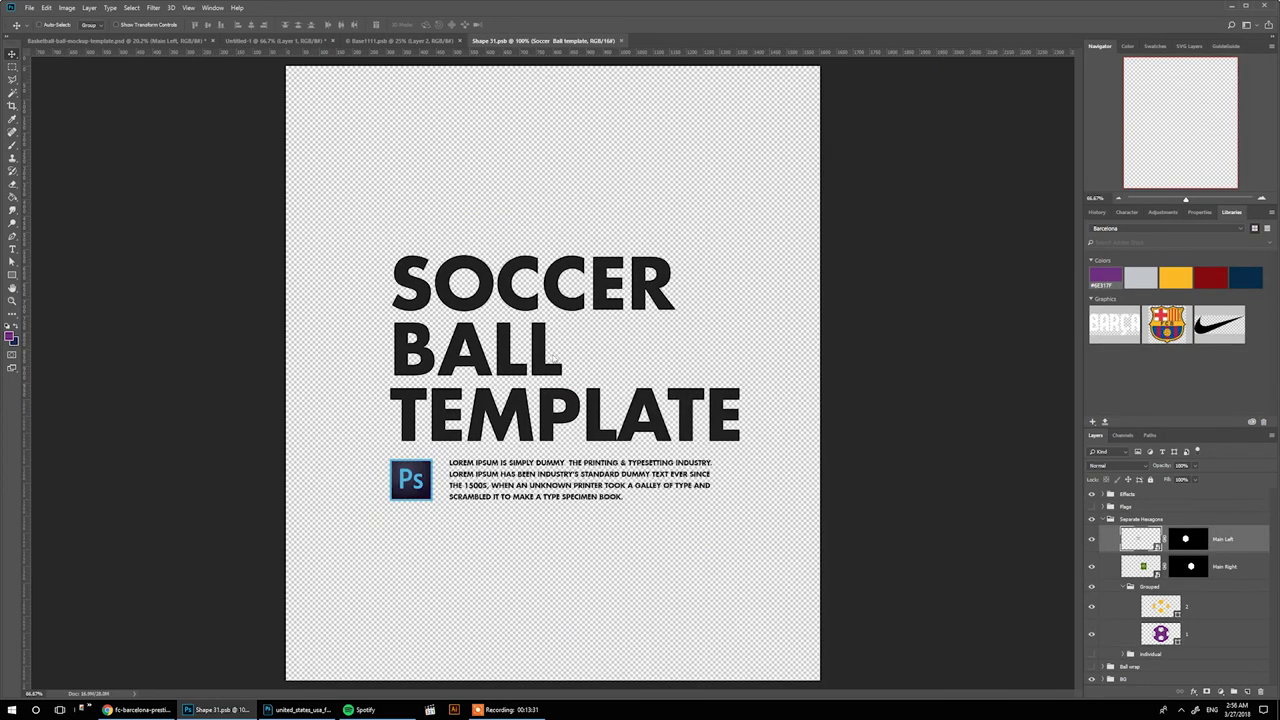
pyautogui.doubleClick(1120, 663)
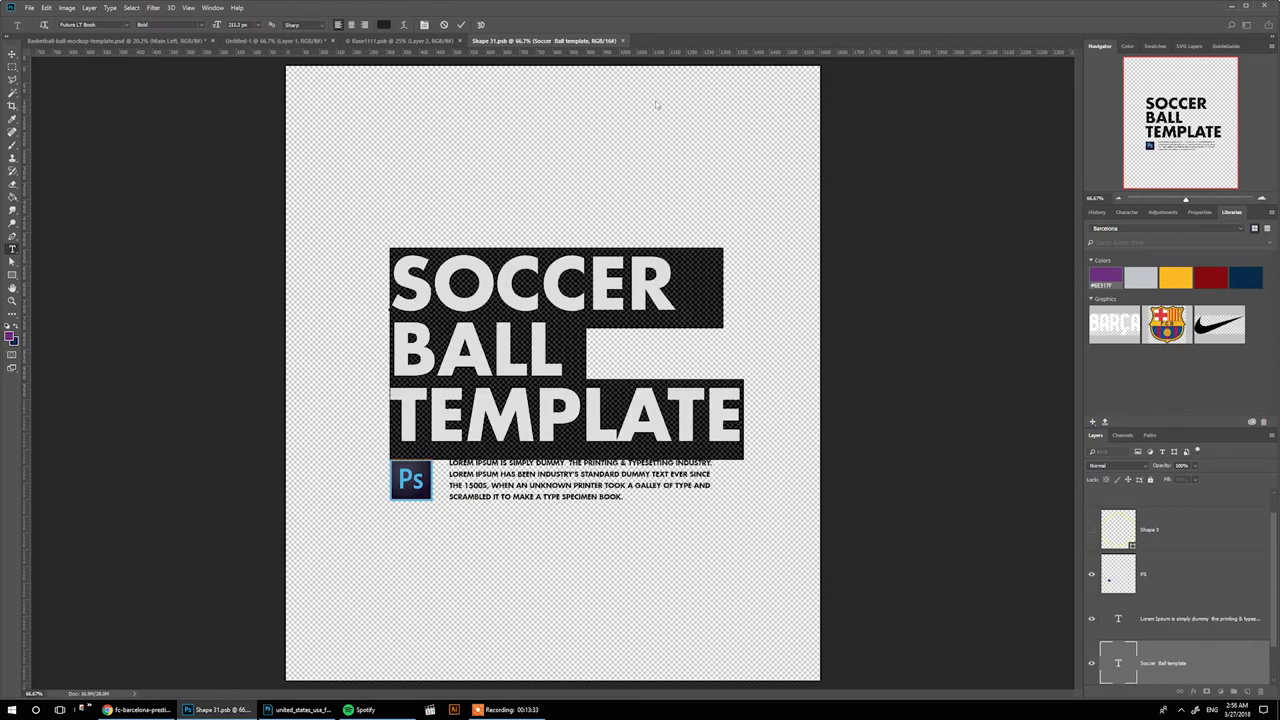
pyautogui.click(383, 24)
pyautogui.click(1151, 306)
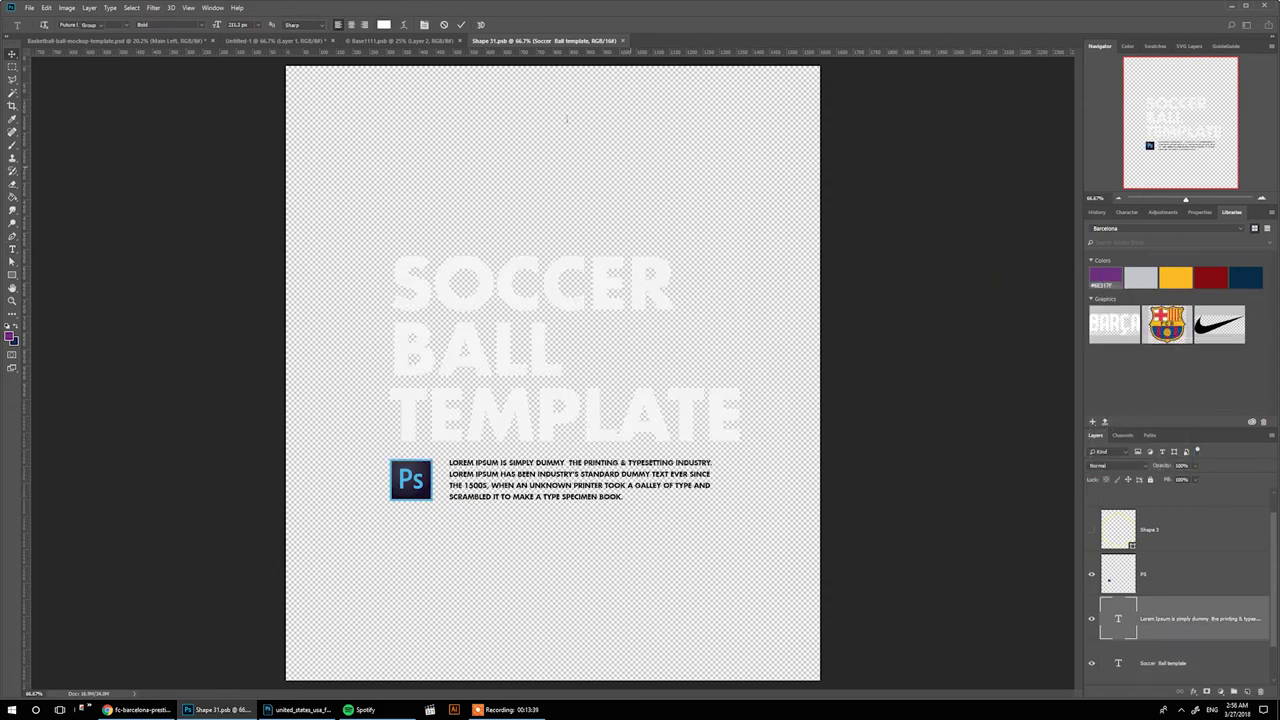
pyautogui.hotkey('ctrl', 'w')
pyautogui.click(592, 258)
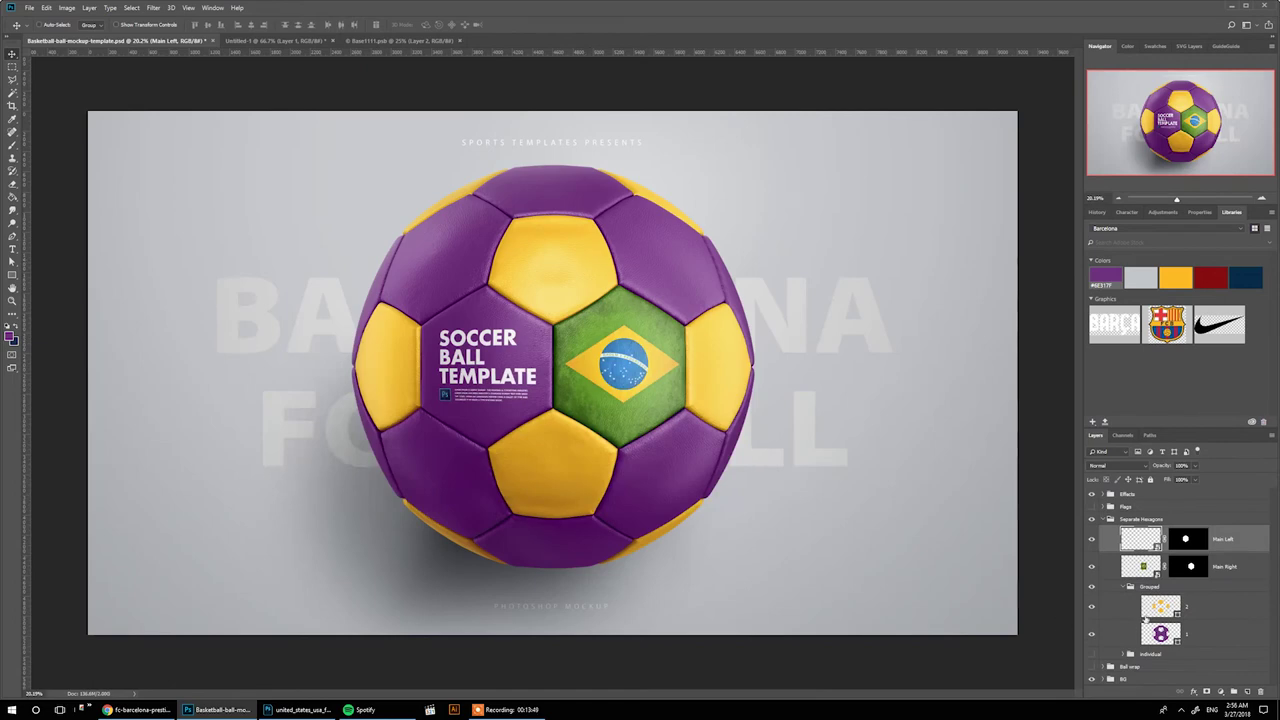
pyautogui.doubleClick(1143, 566)
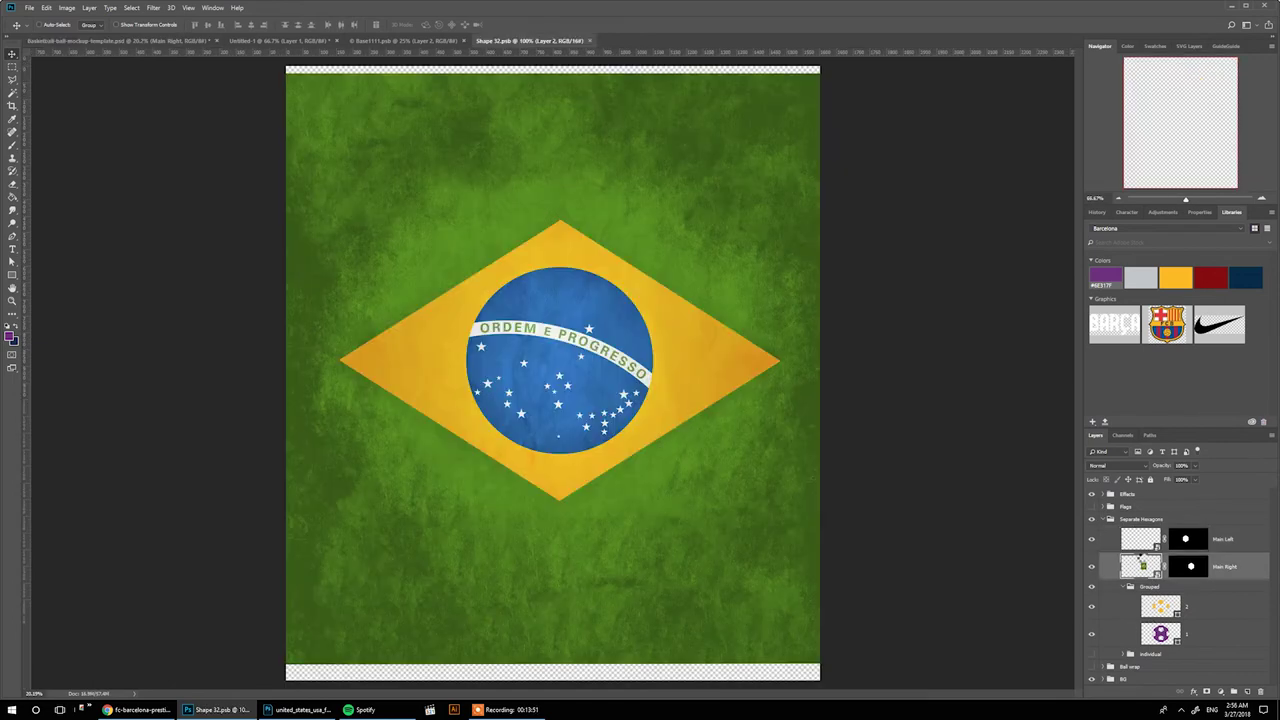
# Place the Nike swoosh over the Brazil flag, scale it down, give it a yellow Color Overlay, and save.
pyautogui.moveTo(1212, 330); pyautogui.dragTo(553, 350)
pyautogui.moveTo(286, 251); pyautogui.dragTo(420, 300)
pyautogui.press('Return')
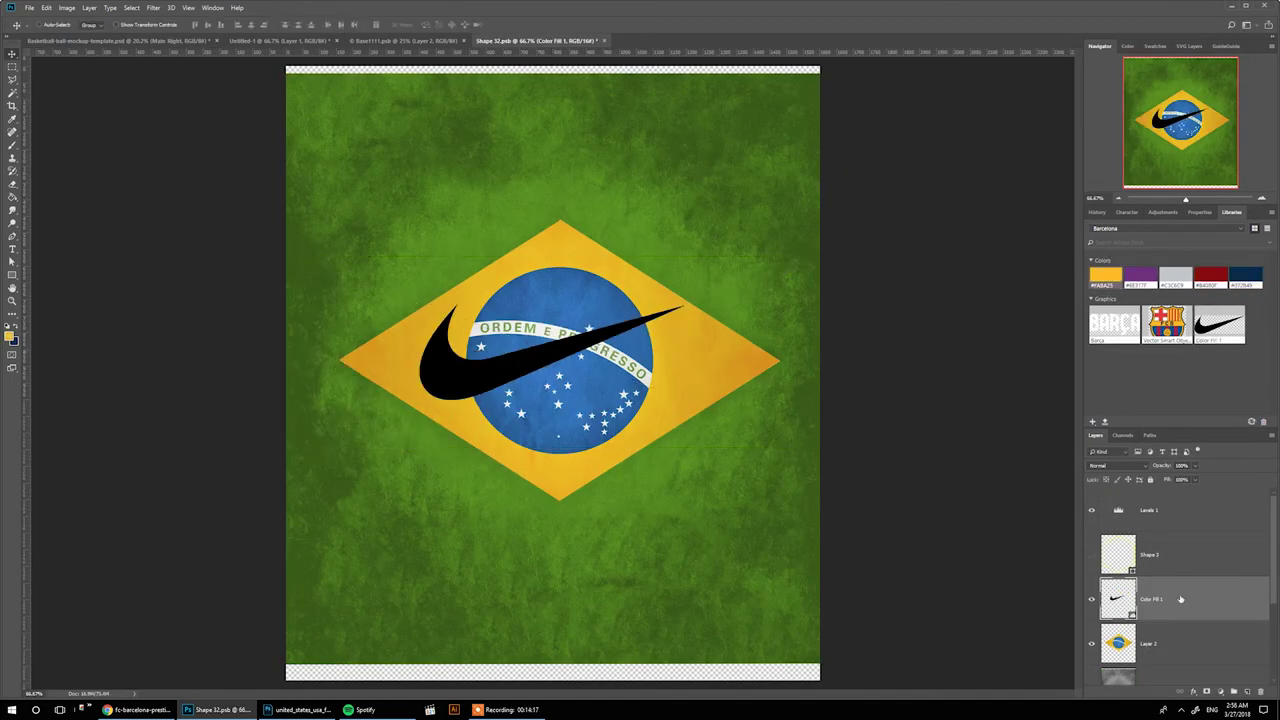
pyautogui.doubleClick(1167, 569)
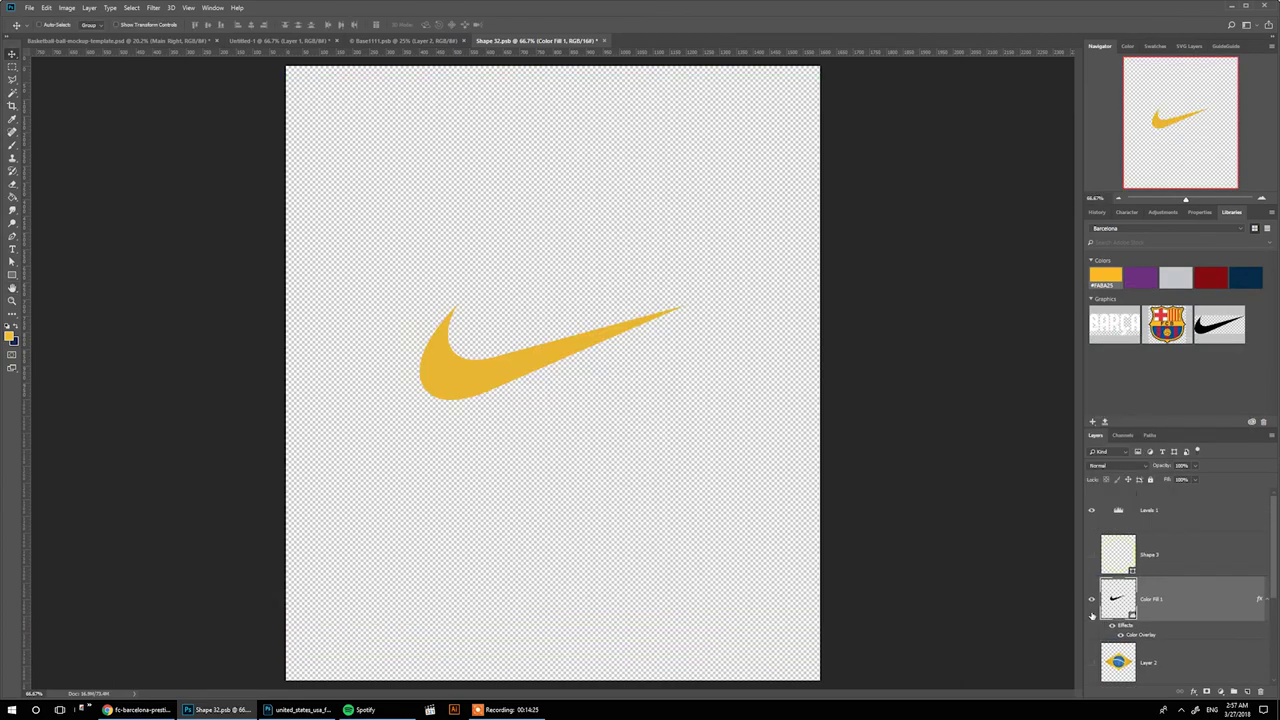
pyautogui.click(605, 41)
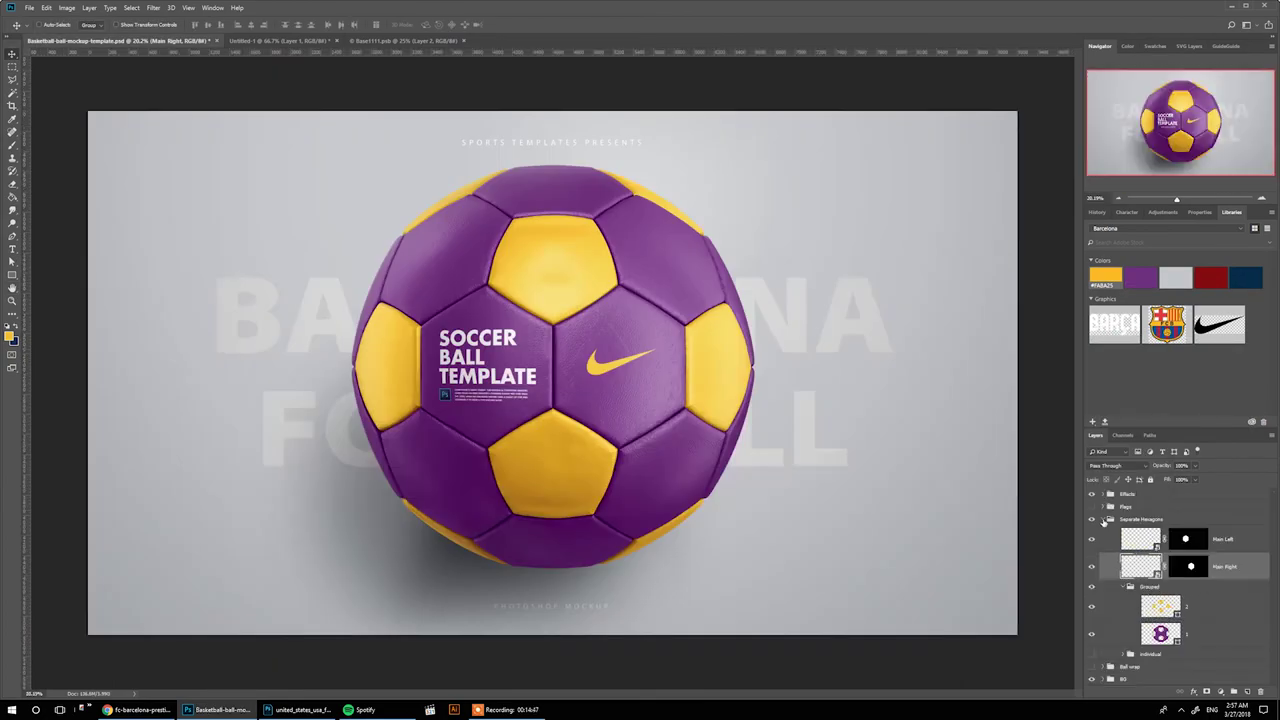
pyautogui.click(1103, 520)
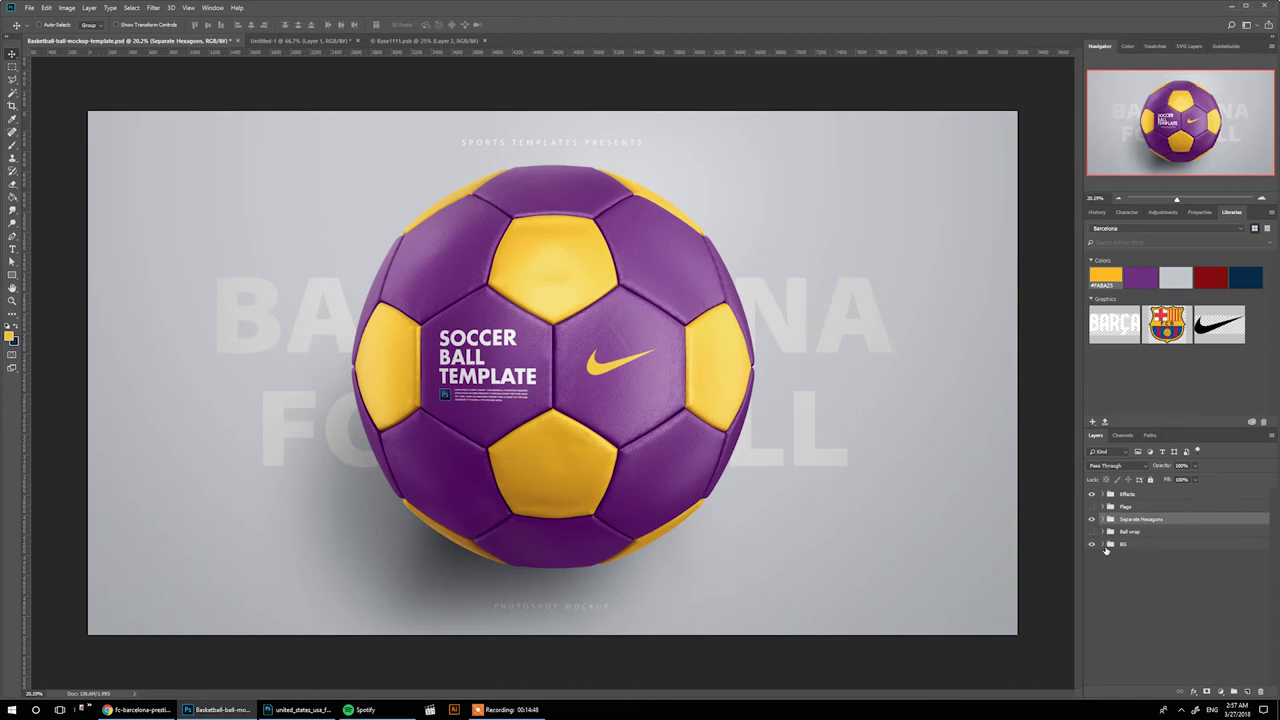
# Fill the Orange BG Color copy layer in the BG group with the purple library swatch.
pyautogui.click(1104, 545)
pyautogui.scroll(-2, 1141, 594)
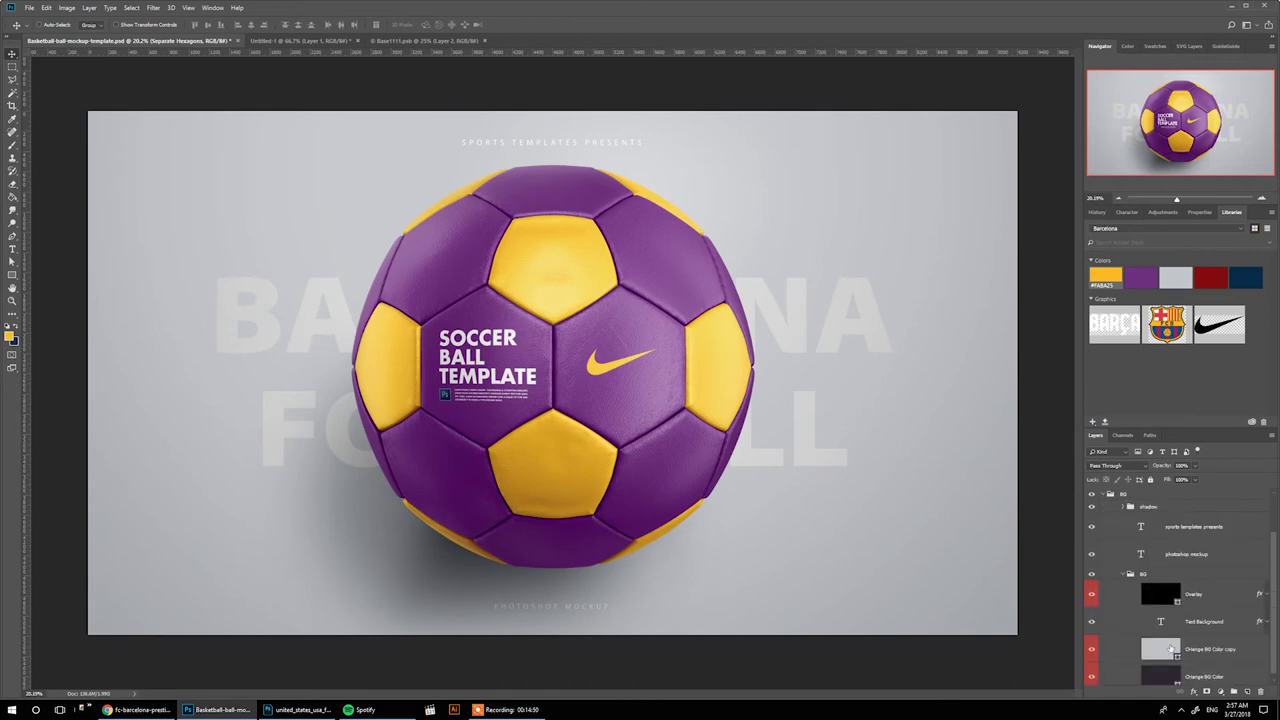
pyautogui.click(1169, 648)
pyautogui.click(1141, 277)
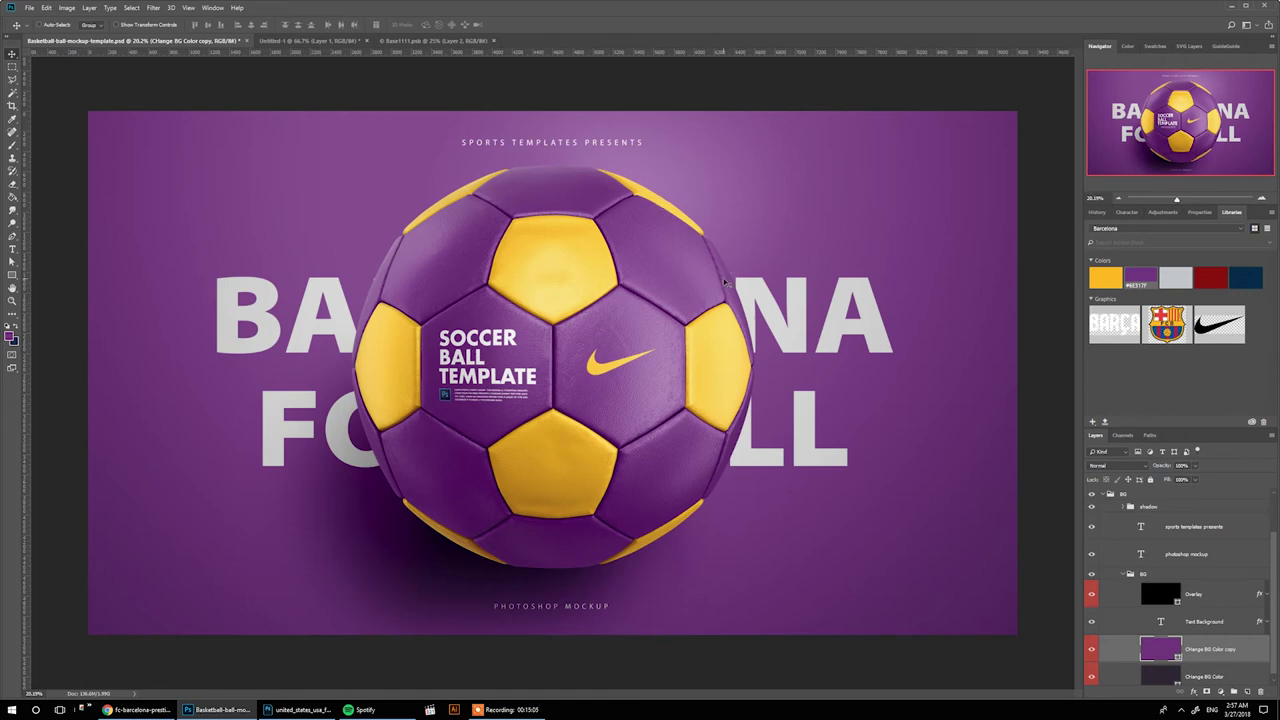
pyautogui.scroll(2, 1153, 562)
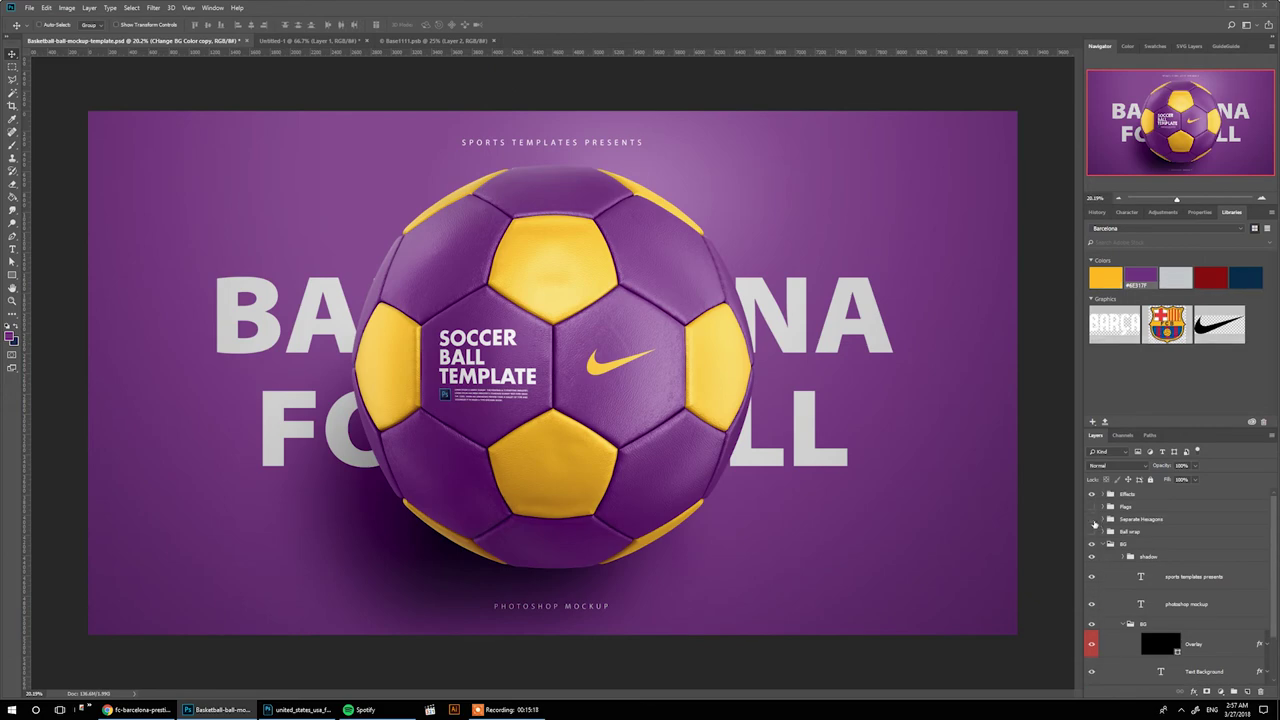
pyautogui.click(1092, 520)
# Turn on the Flags group, expand it, and select flag layer 4.
pyautogui.click(1092, 507)
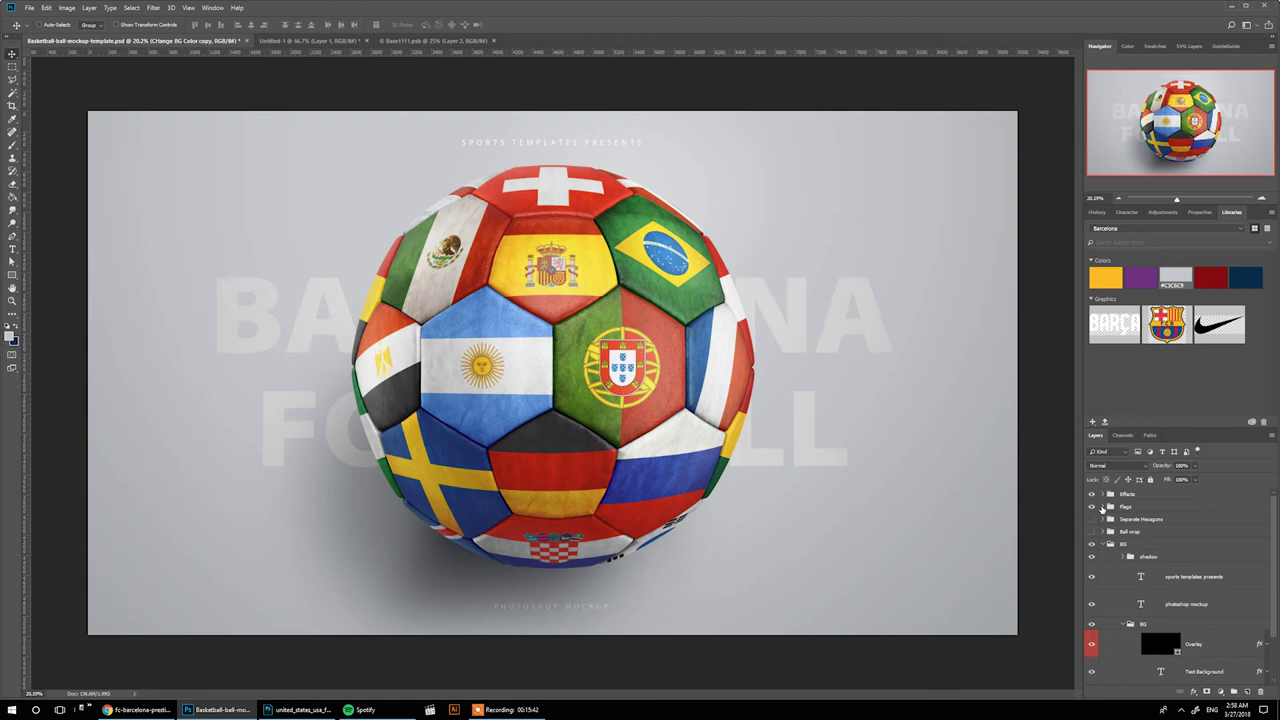
pyautogui.click(1118, 510)
pyautogui.click(1103, 508)
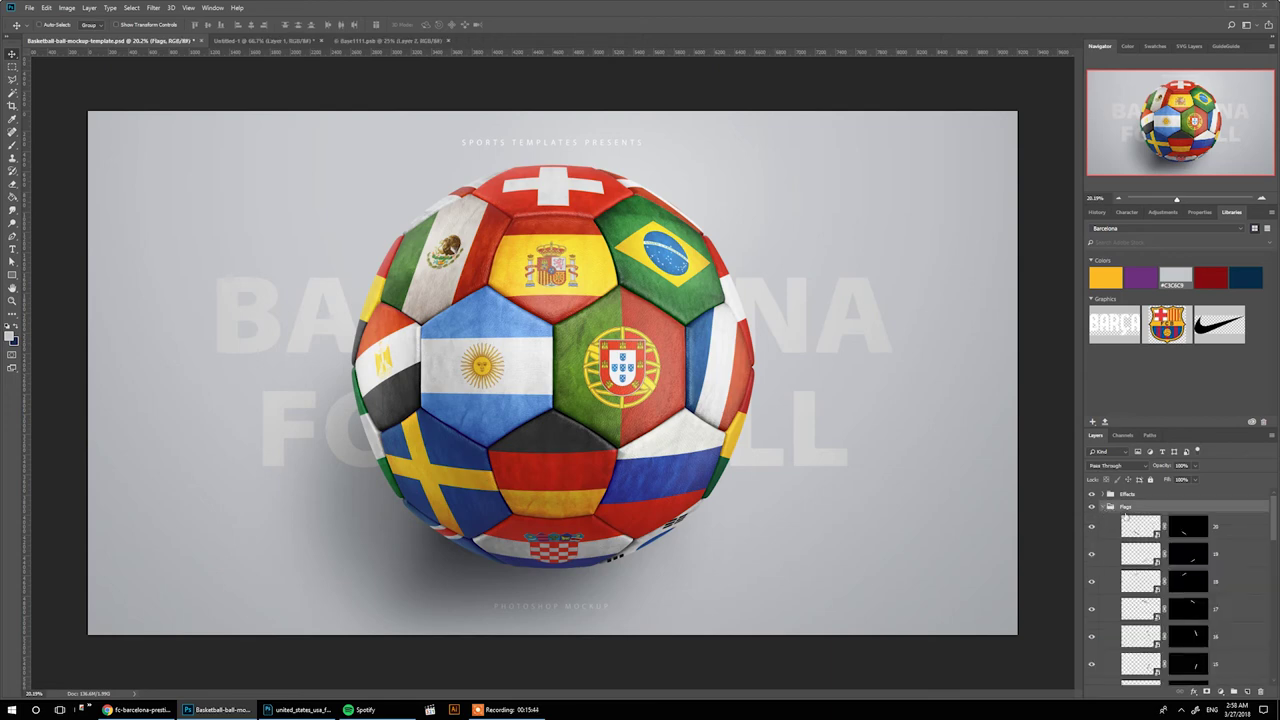
pyautogui.scroll(-10, 1138, 540)
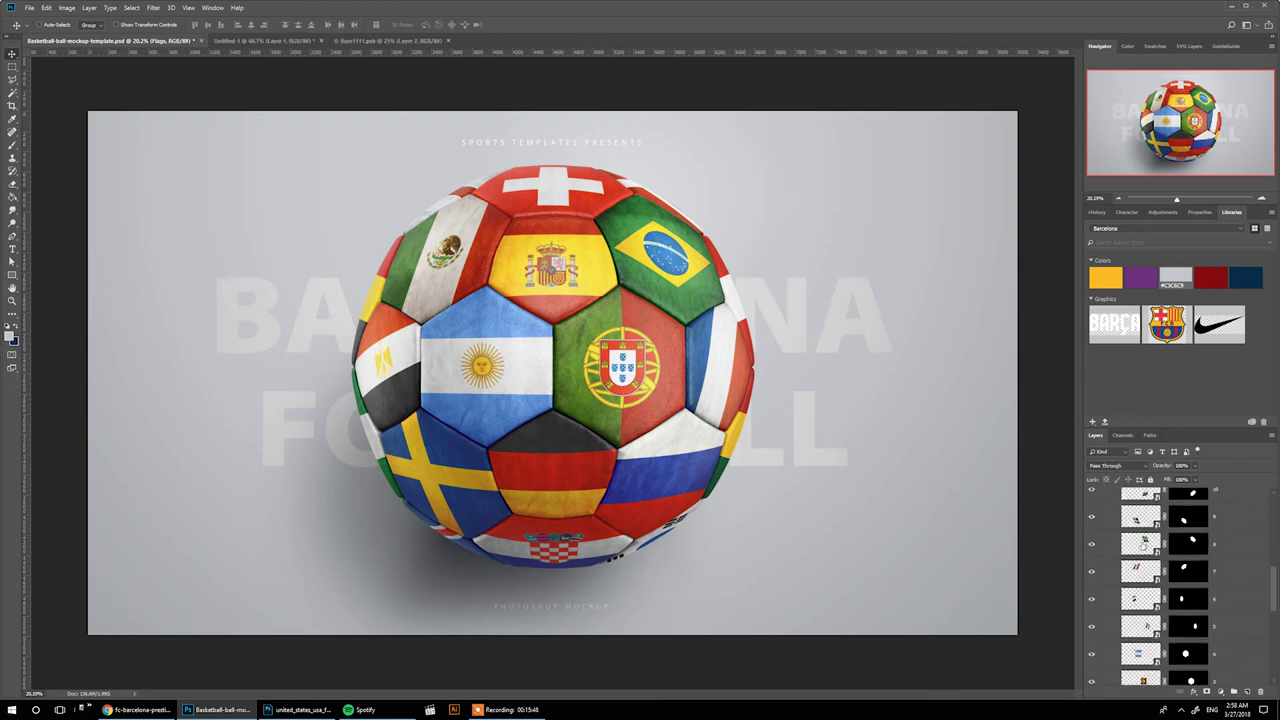
pyautogui.scroll(-1, 1143, 541)
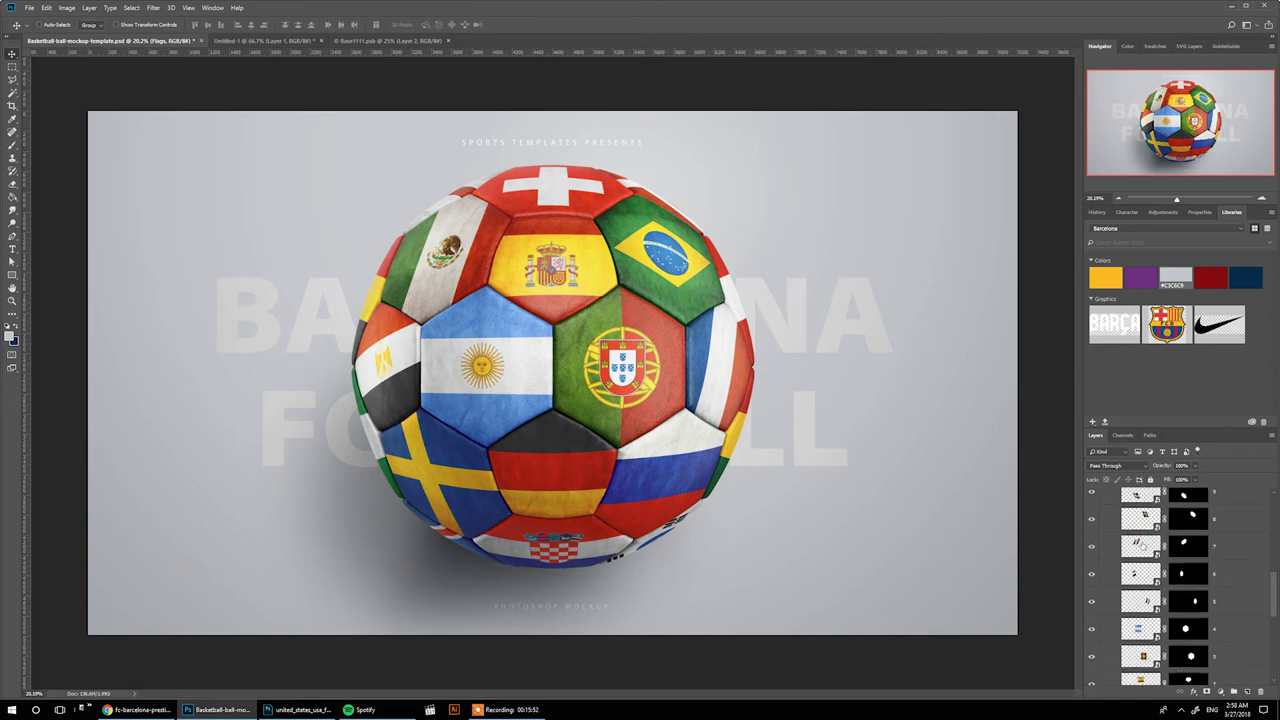
pyautogui.click(1140, 628)
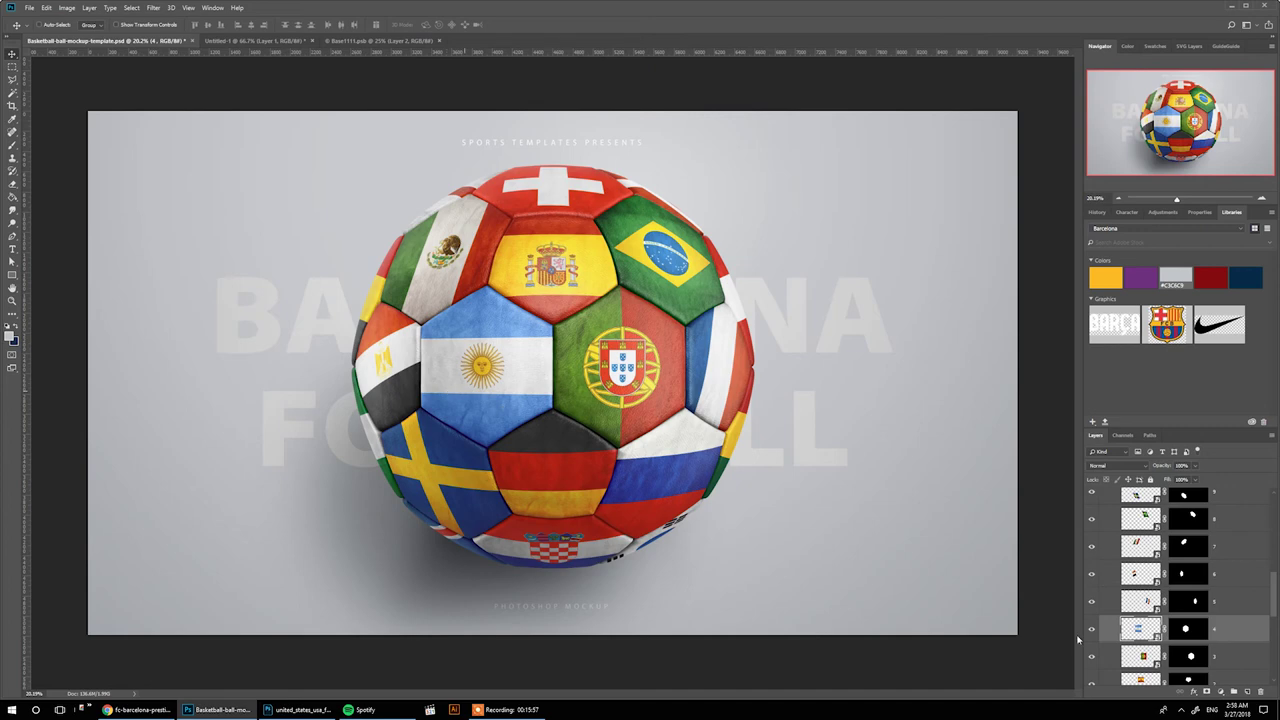
# Open flag layer 4's smart object and show the yellow Shape 3 hexagon outline.
pyautogui.doubleClick(1142, 628)
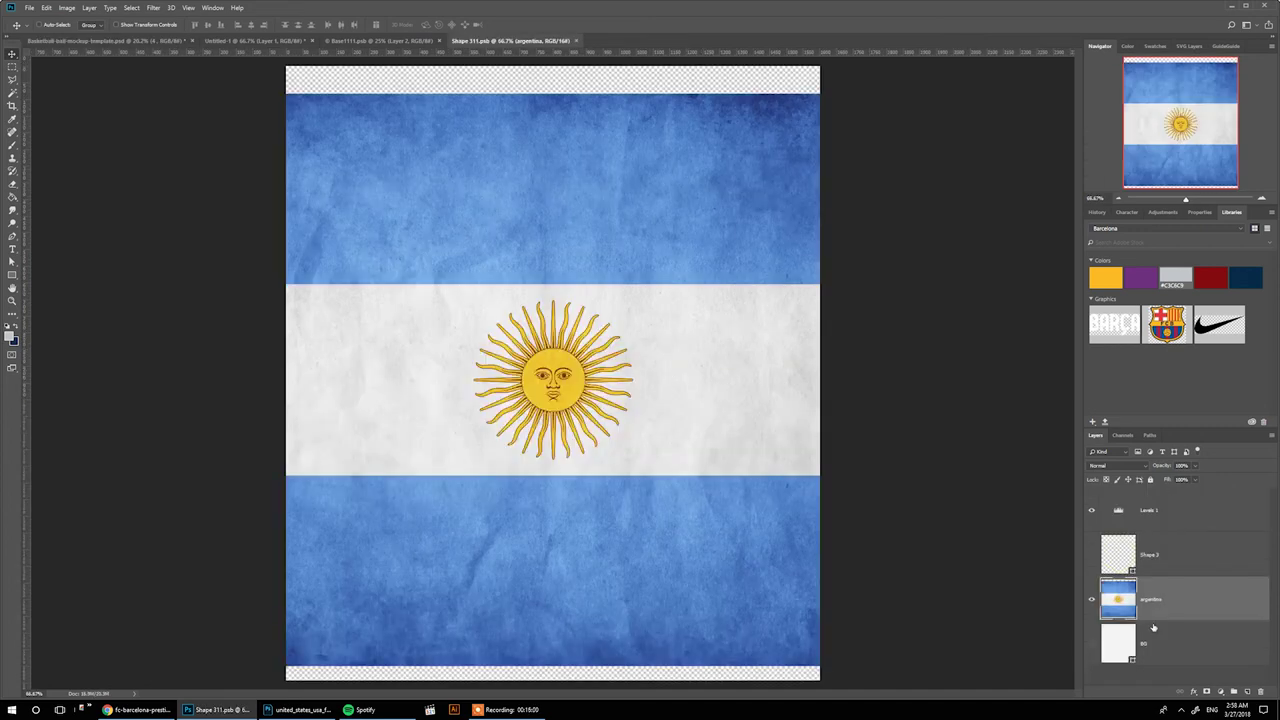
pyautogui.click(1160, 561)
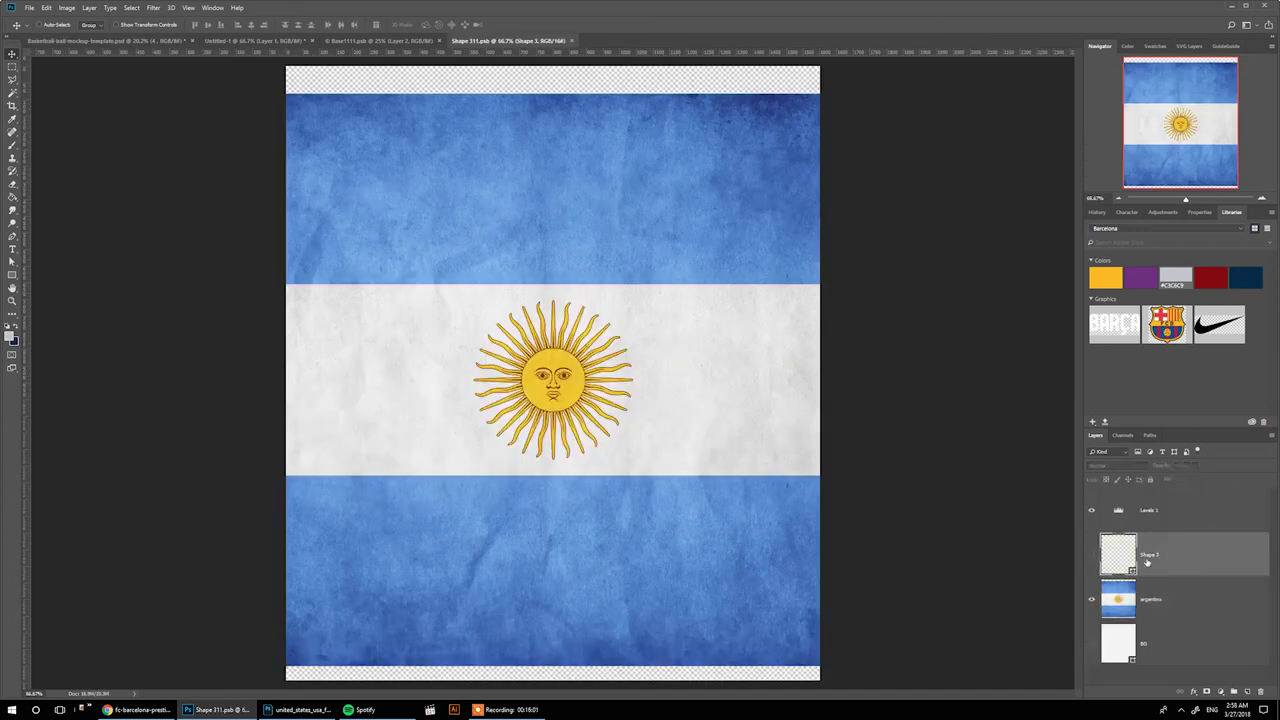
pyautogui.click(1093, 556)
pyautogui.click(1092, 556)
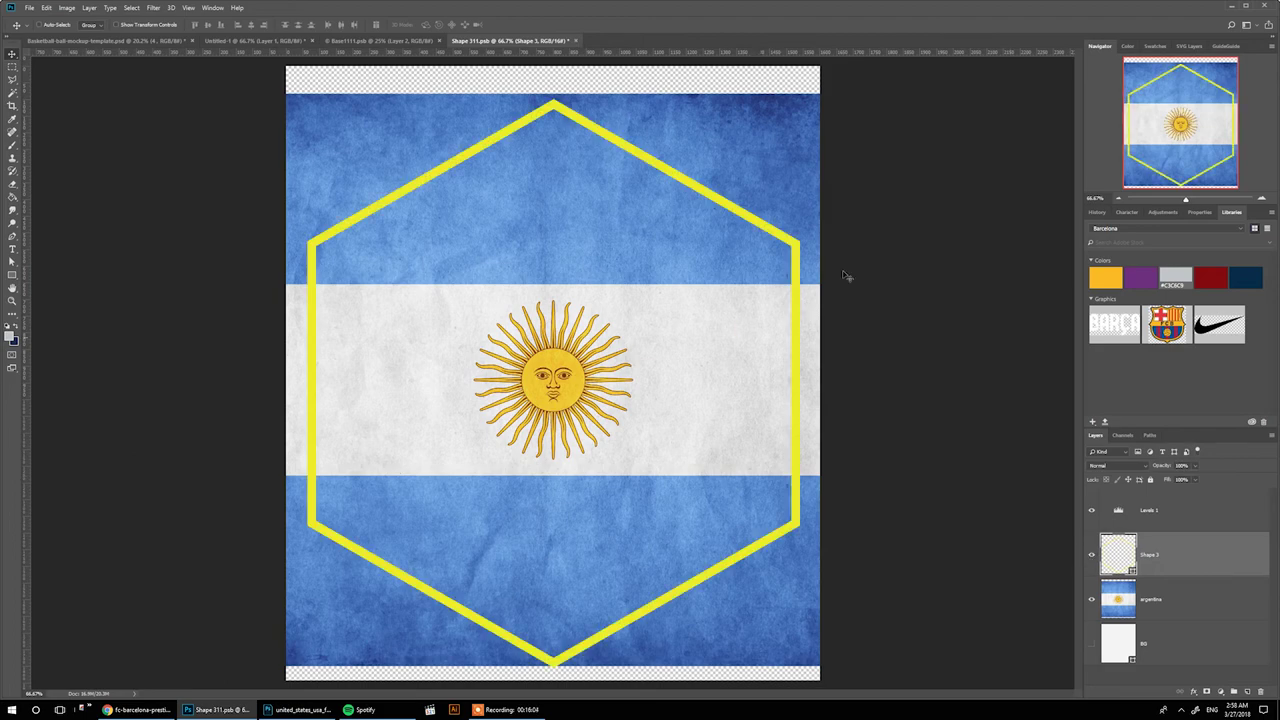
# Copy the US flag image into the flag document and shift it about 28 px right.
pyautogui.press('super')
pyautogui.press('super')
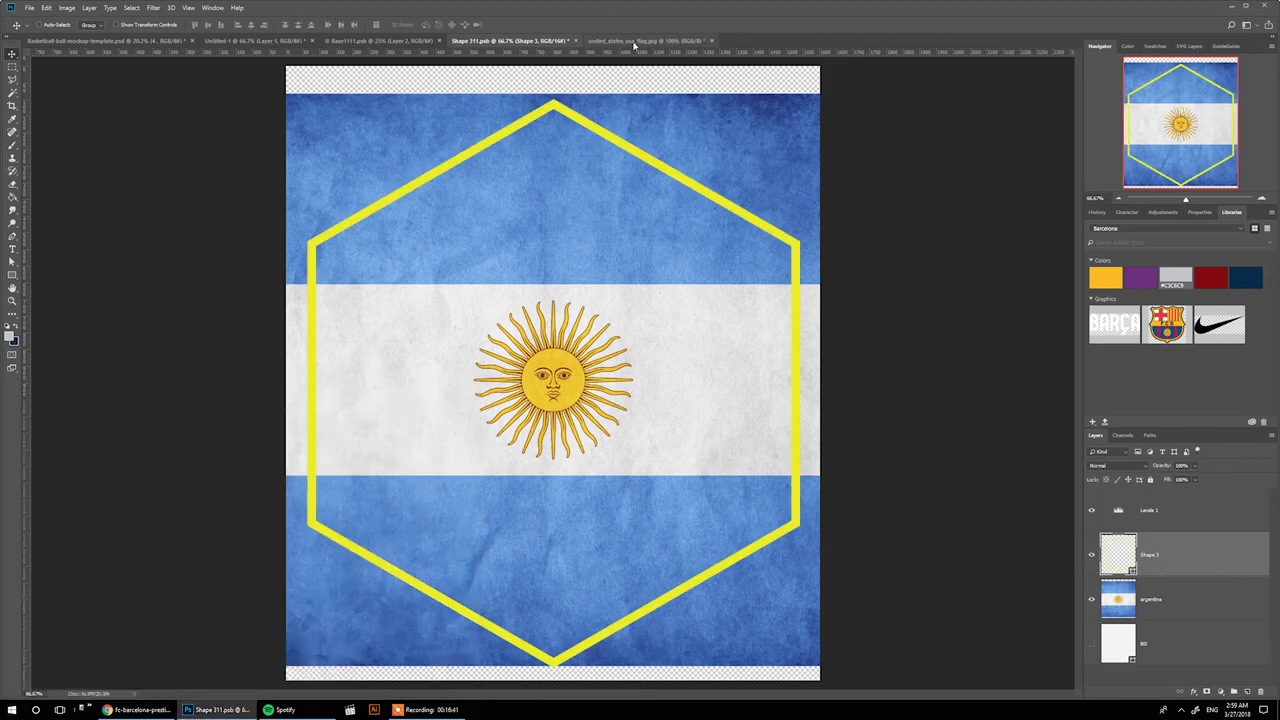
pyautogui.click(656, 40)
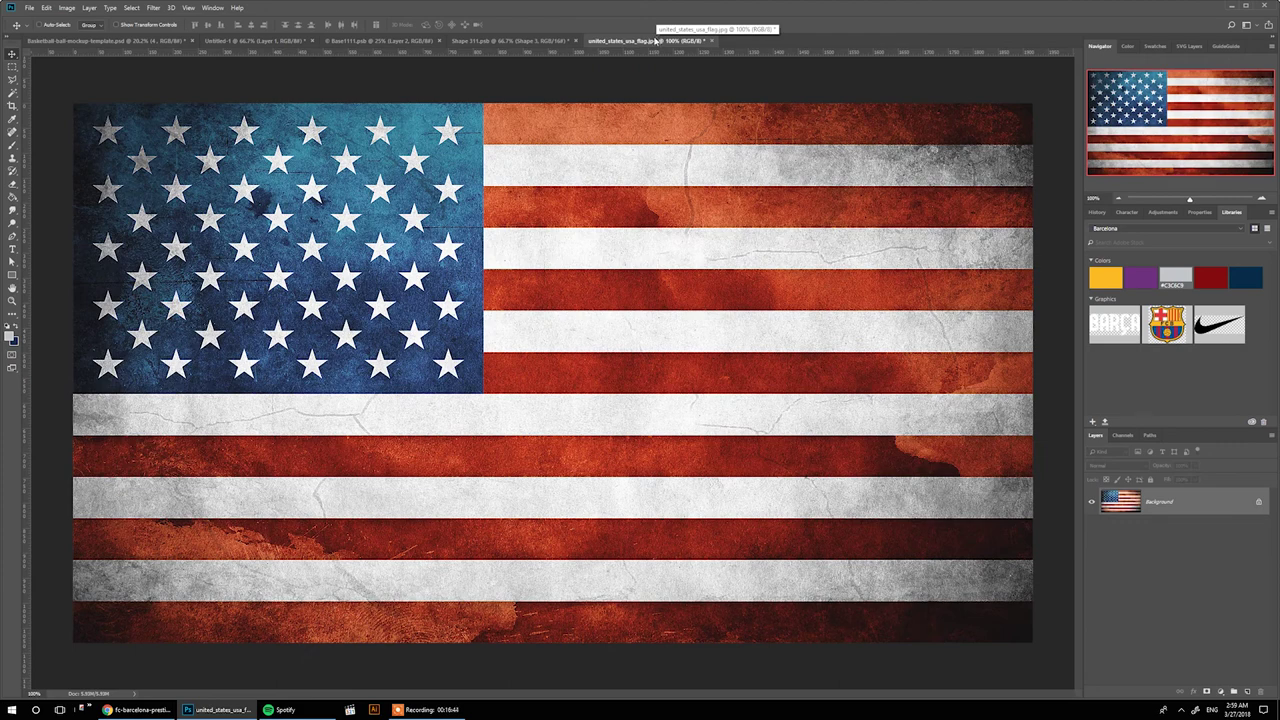
pyautogui.moveTo(656, 40); pyautogui.dragTo(348, 358)
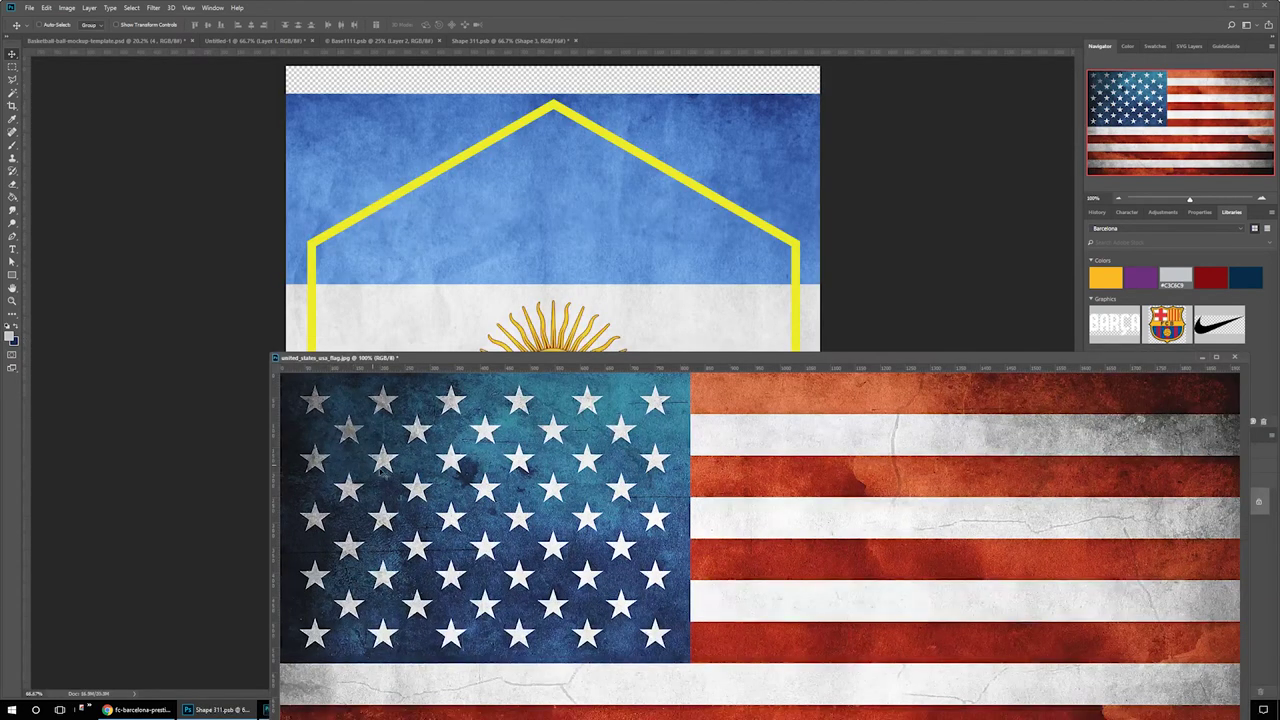
pyautogui.moveTo(370, 470); pyautogui.dragTo(385, 230)
pyautogui.hotkey('ctrl', 't')
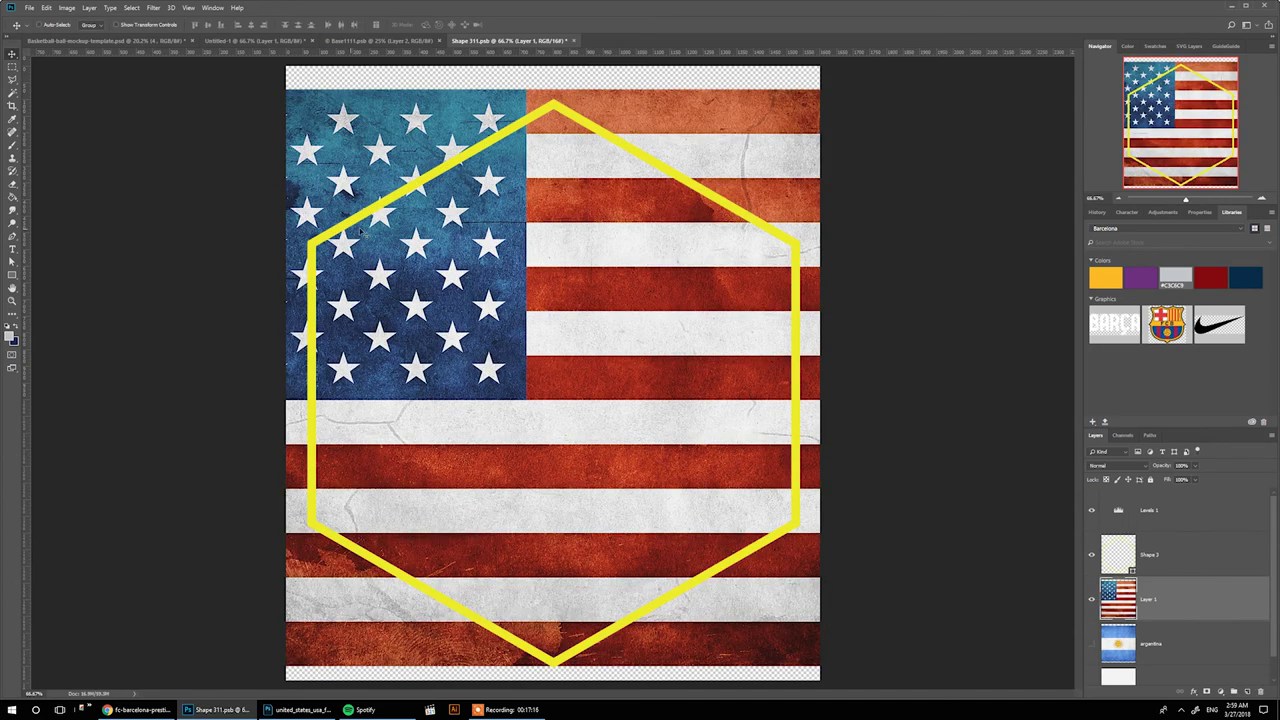
pyautogui.moveTo(510, 277); pyautogui.dragTo(530, 280)
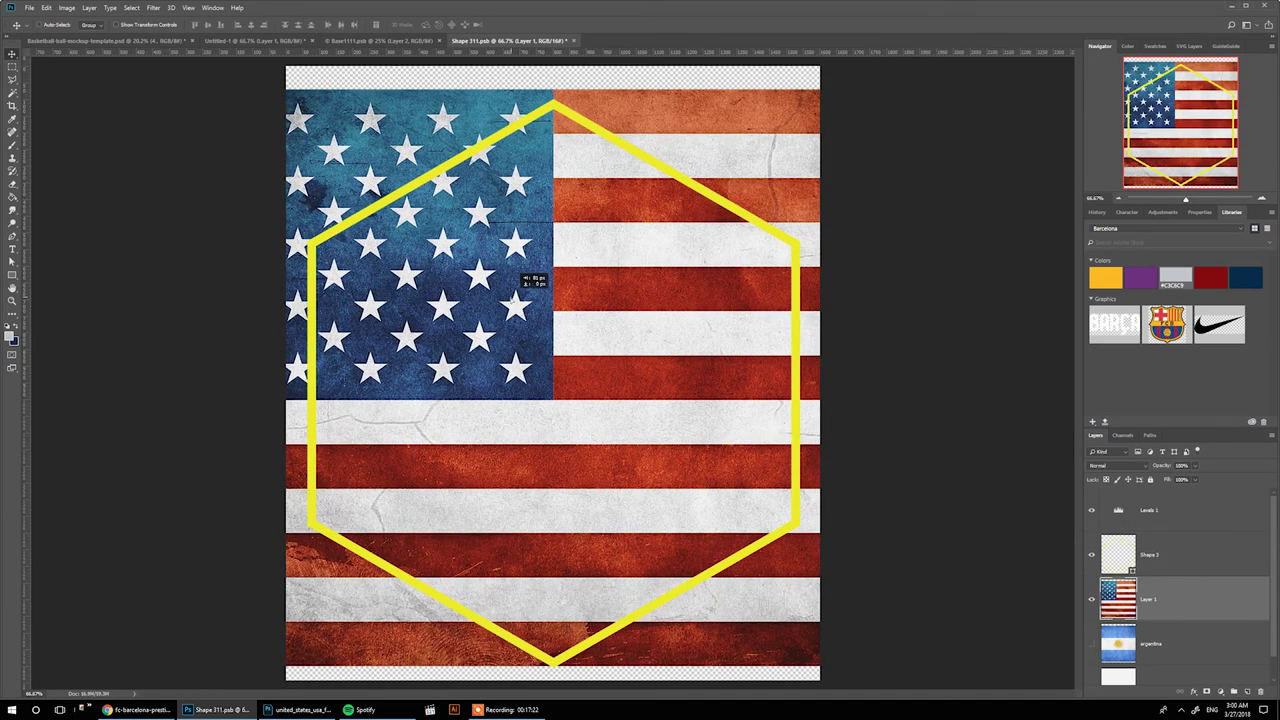
# Hide the Shape 3 hexagon overlay and save Shape 311.psb.
pyautogui.click(1092, 556)
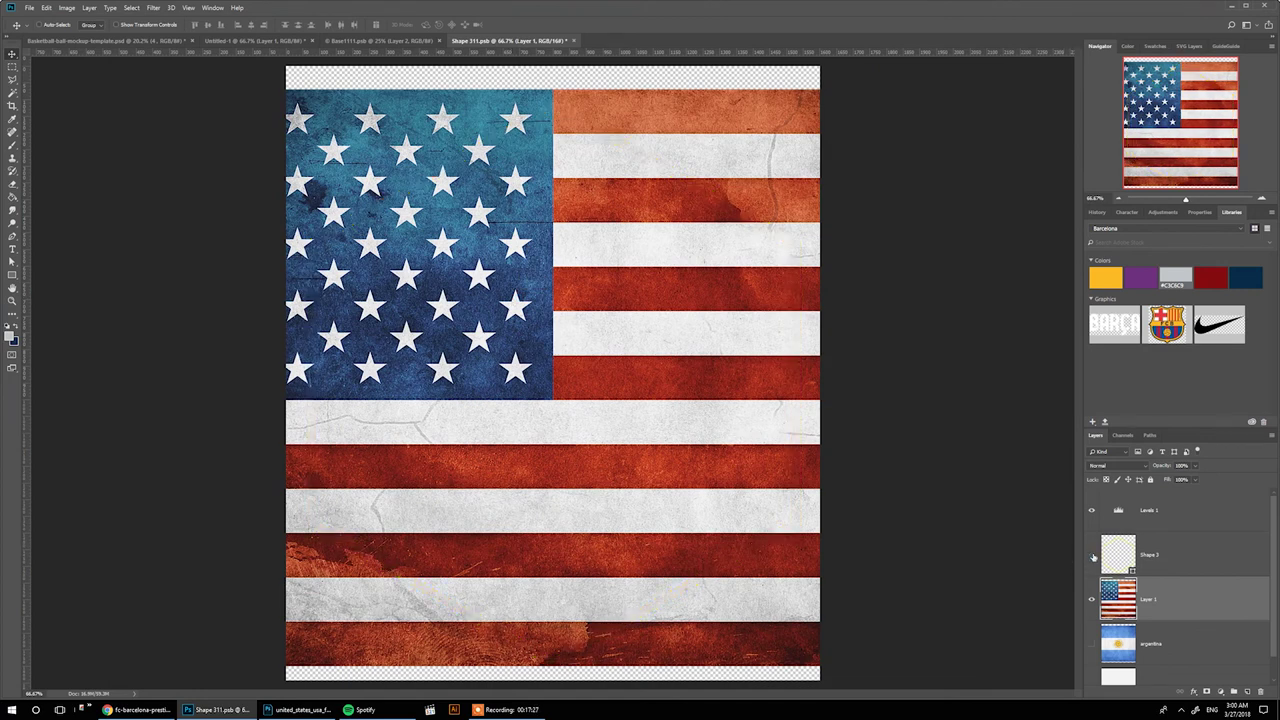
pyautogui.hotkey('ctrl', 's')
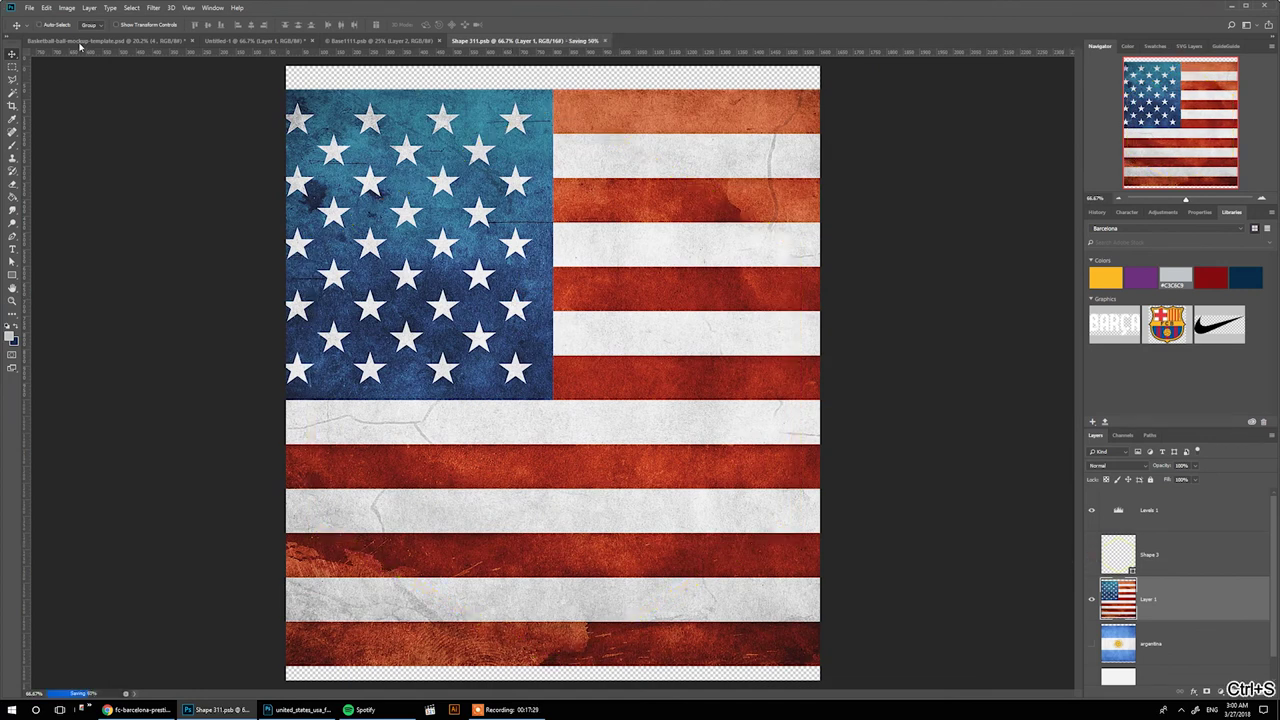
pyautogui.click(82, 41)
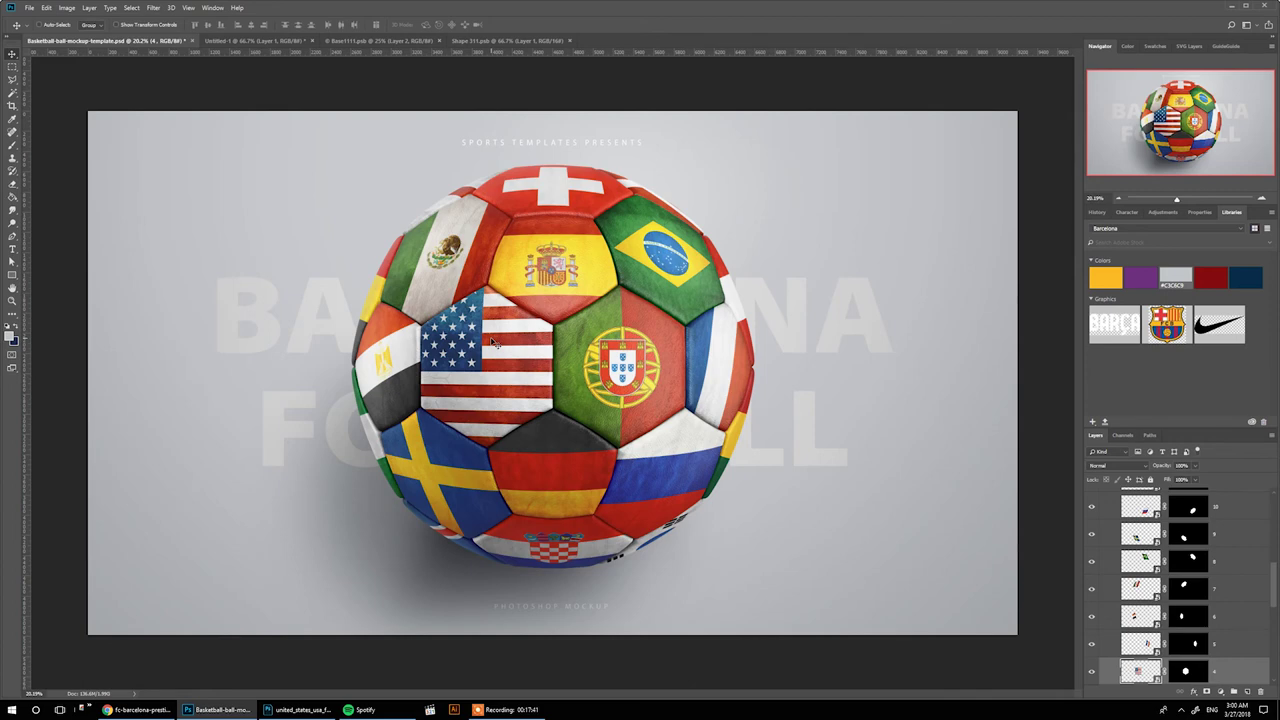
# Change the BARCELONA FOOTBALL headline to RUSSIA 2018 / WORLD CUP.
pyautogui.scroll(-5, 1150, 628)
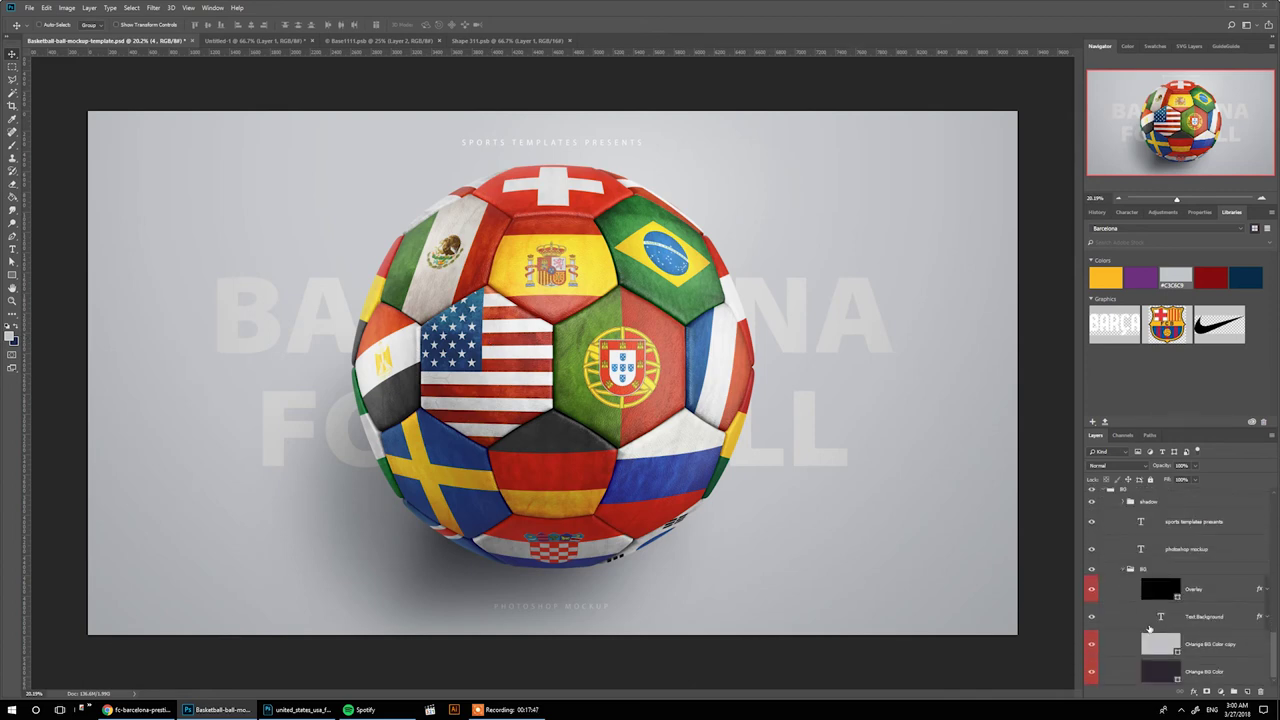
pyautogui.doubleClick(1160, 617)
pyautogui.write('RUSSI')
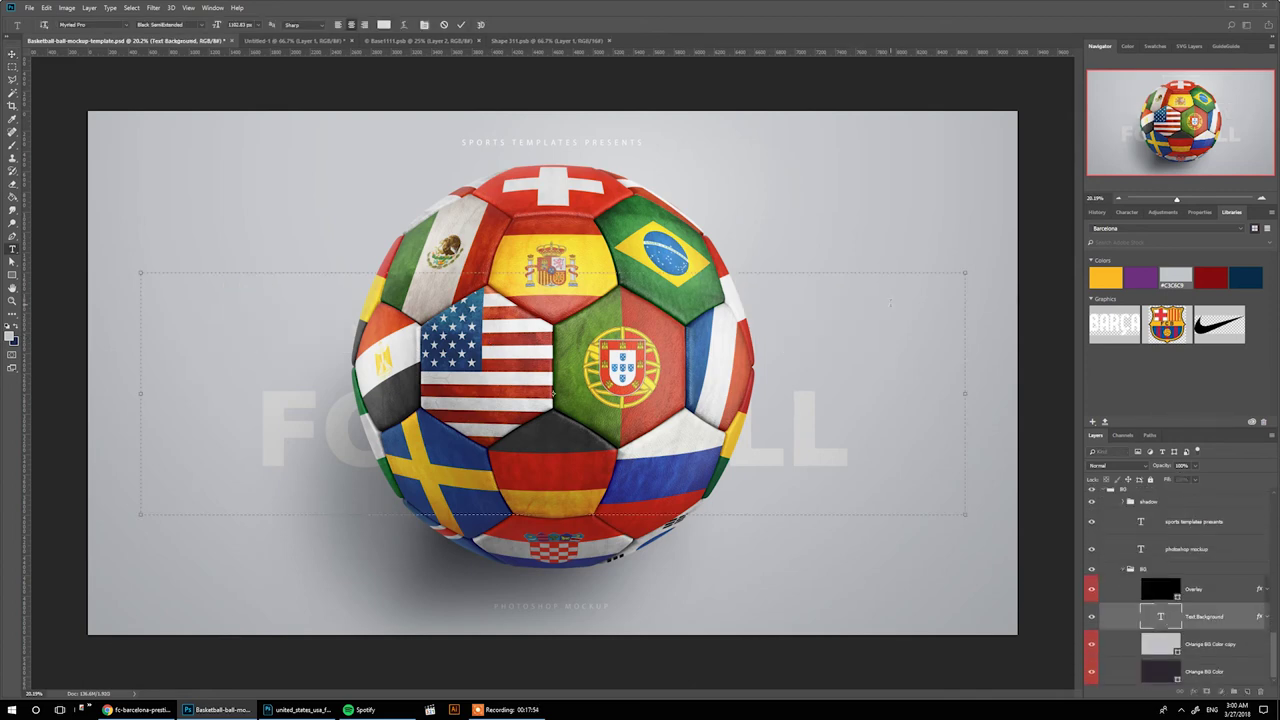
pyautogui.write('A 2018')
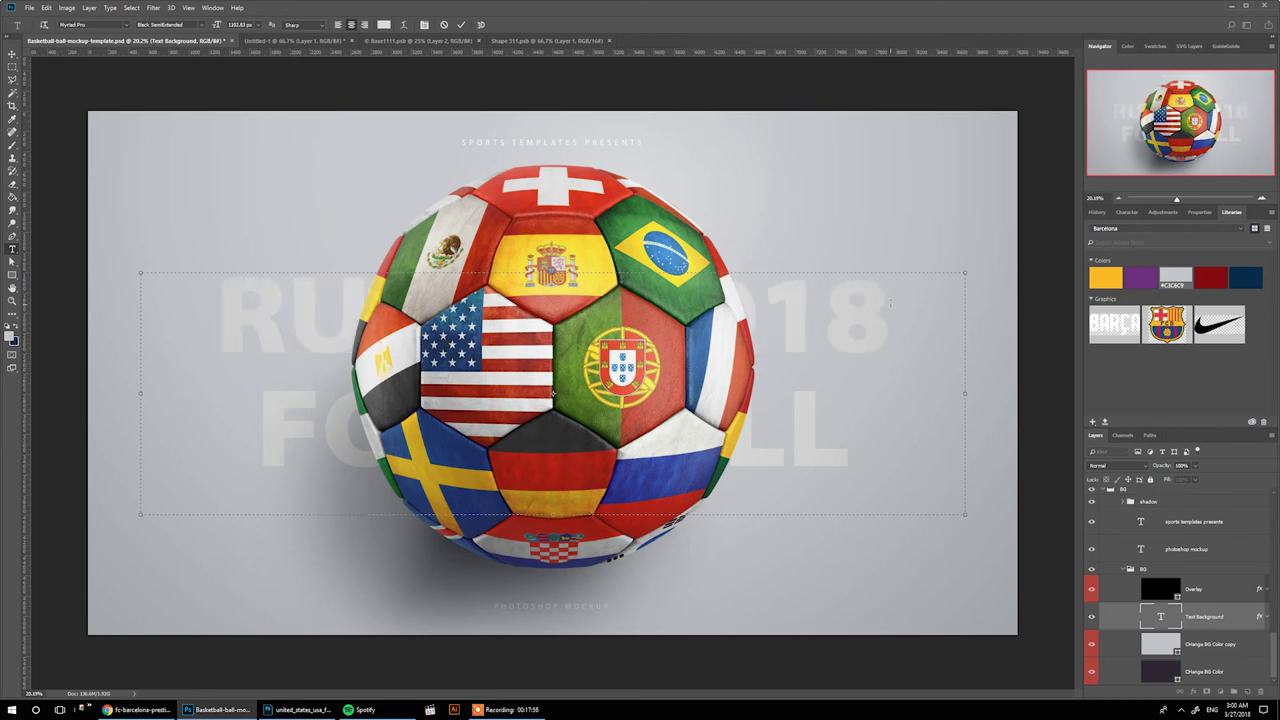
pyautogui.press('Down')
pyautogui.hotkey('shift', 'Home')
pyautogui.write('WORLD CUP')
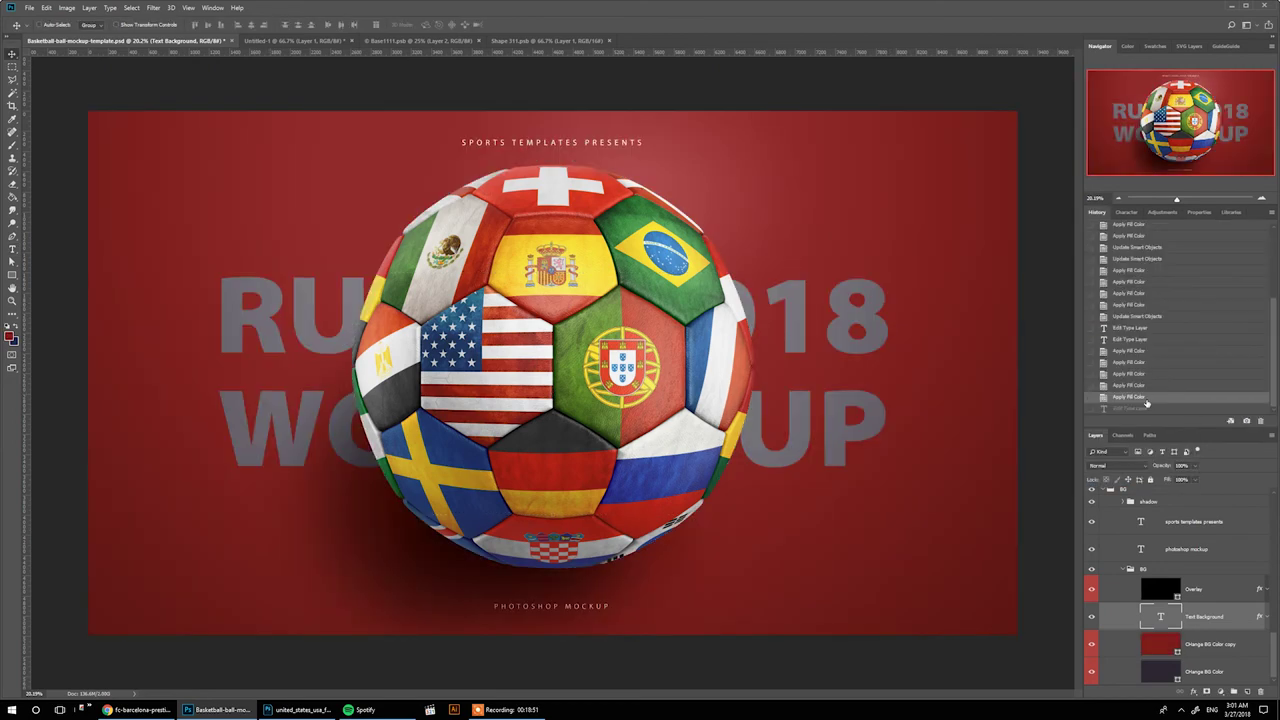
# Make the RUSSIA 2018 WORLD CUP headline text white.
pyautogui.doubleClick(1160, 616)
pyautogui.click(384, 24)
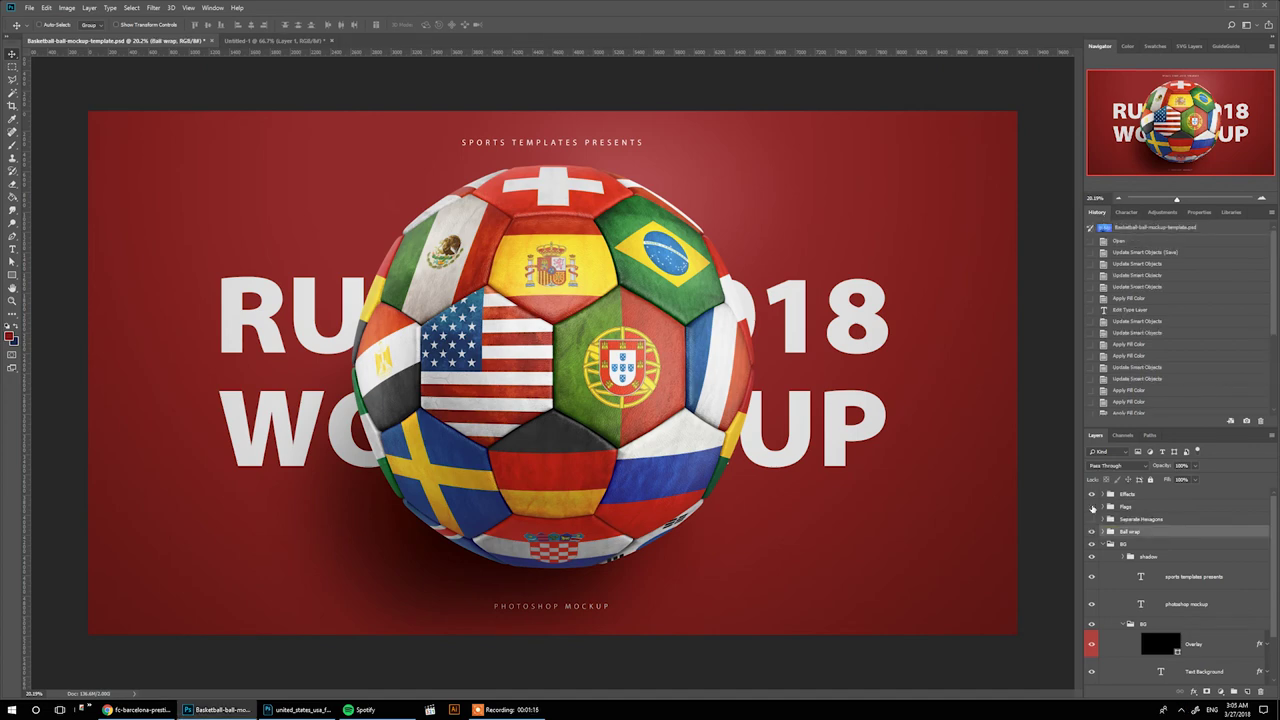
pyautogui.click(1092, 507)
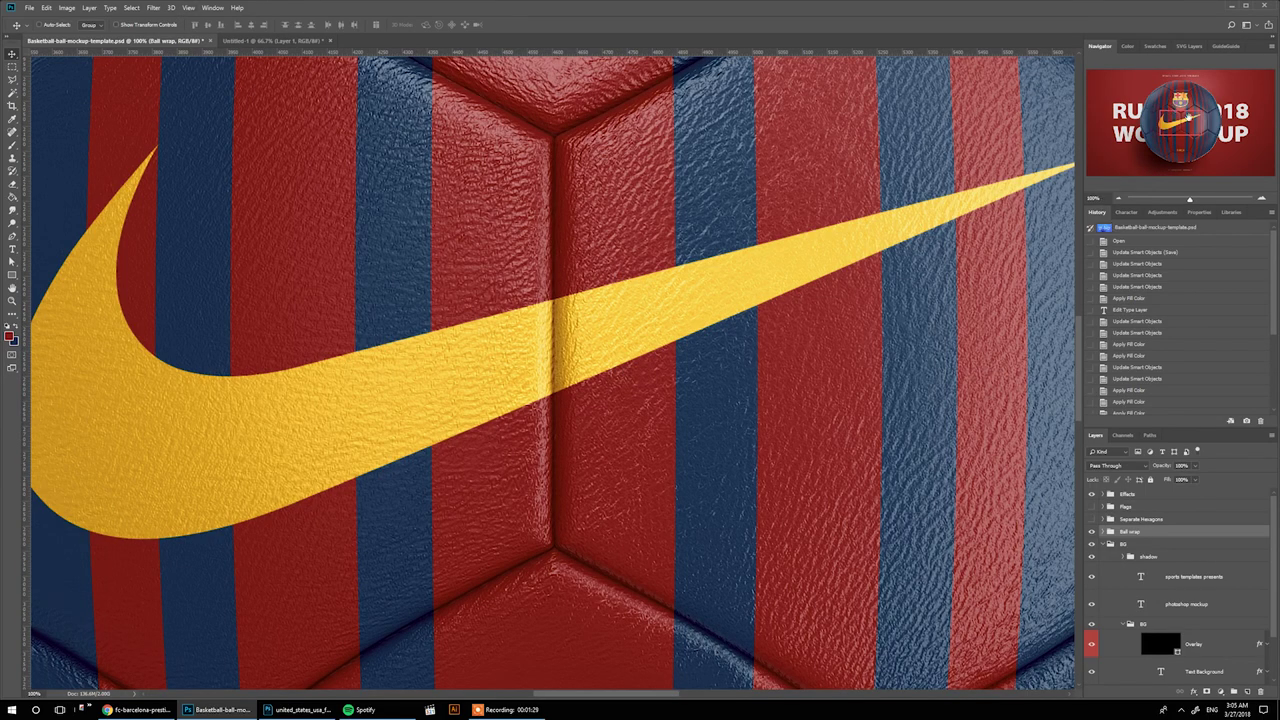
# Pan the Navigator close-up onto the FCB crest, then zoom out to the whole poster.
pyautogui.moveTo(1188, 117)
pyautogui.mouseDown()
pyautogui.moveTo(1175, 106)
pyautogui.moveTo(1169, 140)
pyautogui.moveTo(1195, 137)
pyautogui.moveTo(1180, 96)
pyautogui.mouseUp()
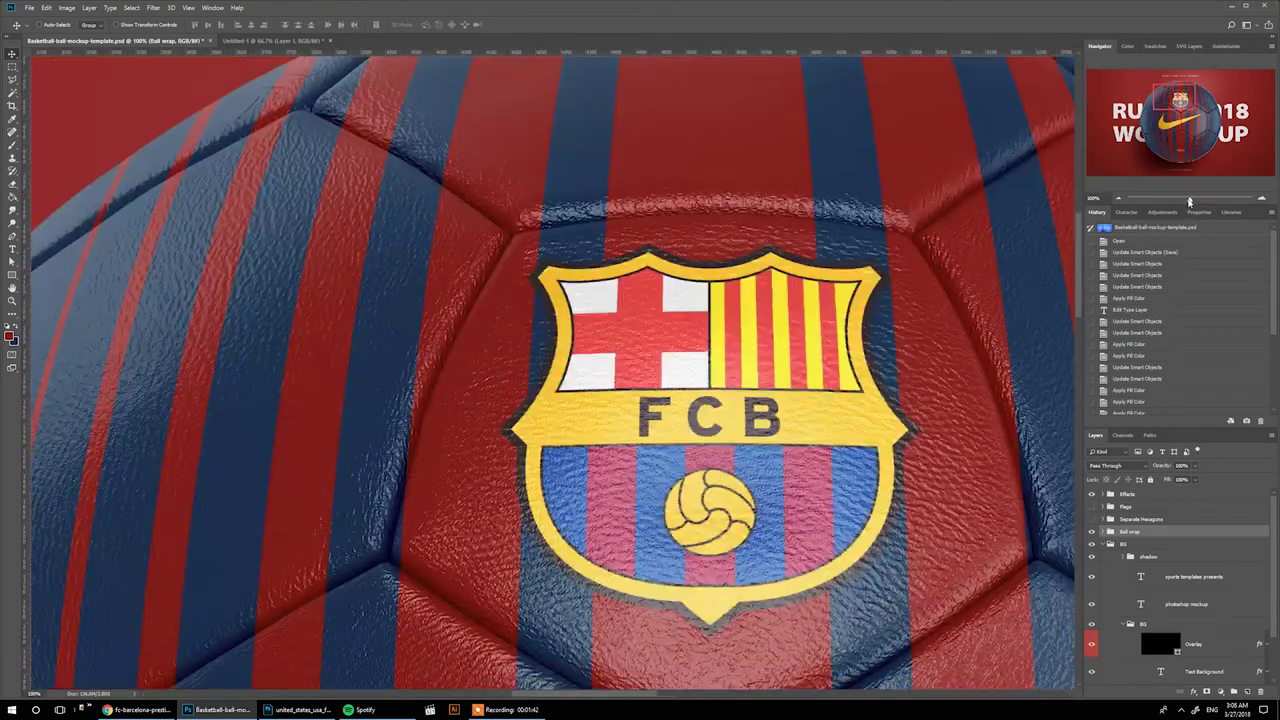
pyautogui.moveTo(1190, 199); pyautogui.dragTo(1178, 202)
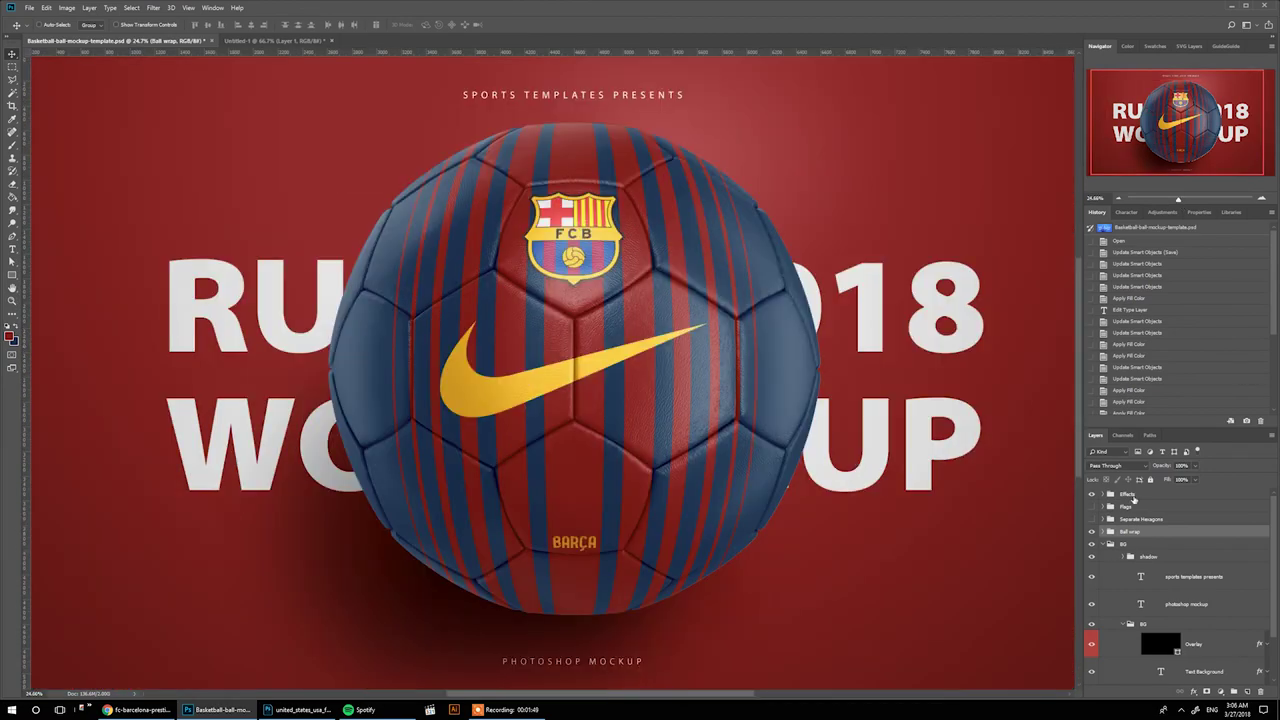
pyautogui.click(1120, 496)
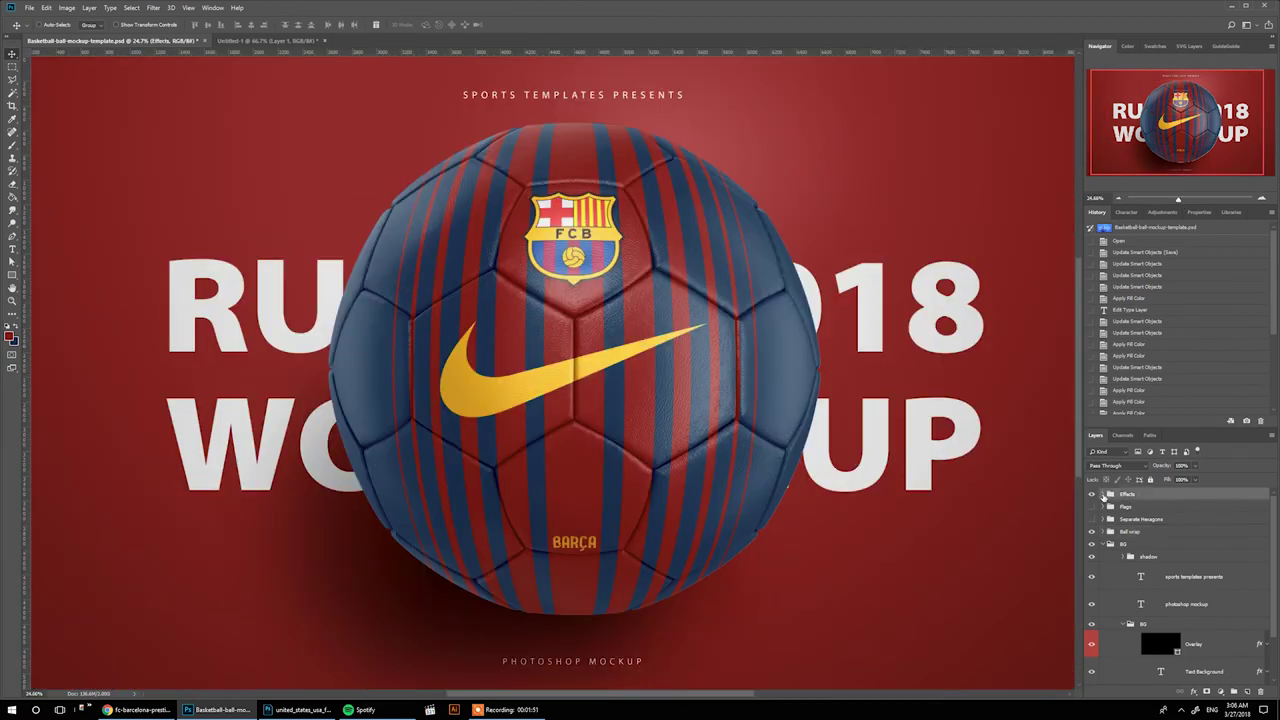
# Duplicate Glossy Reflections, delete the extra copy, and hide the Glossy Reflections layer.
pyautogui.click(1104, 495)
pyautogui.scroll(-3, 1184, 545)
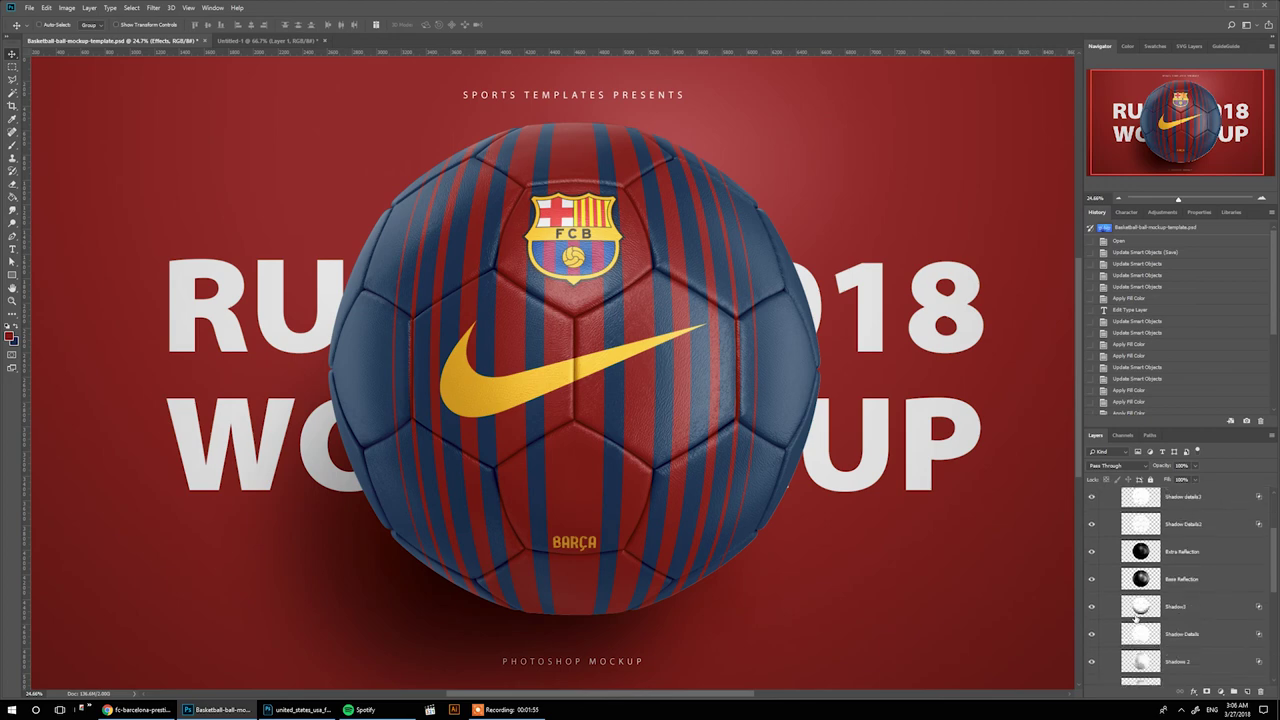
pyautogui.scroll(2, 1166, 594)
pyautogui.scroll(1, 1164, 590)
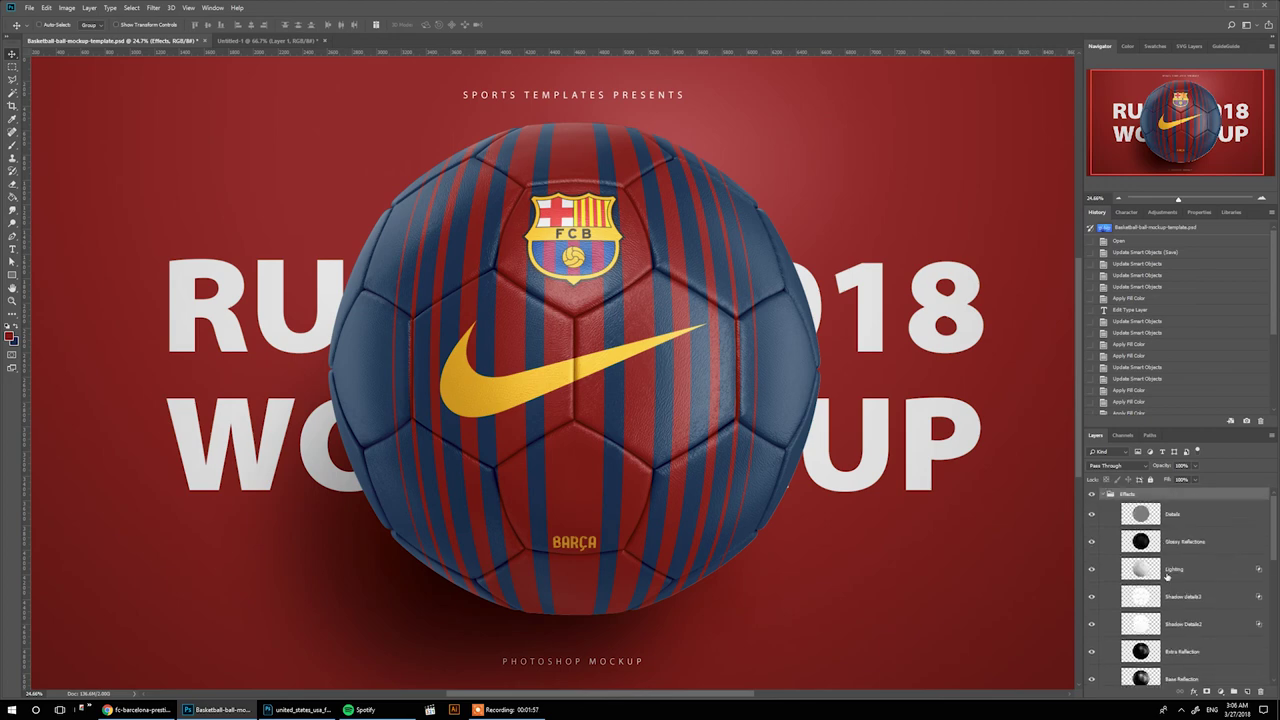
pyautogui.click(1187, 542)
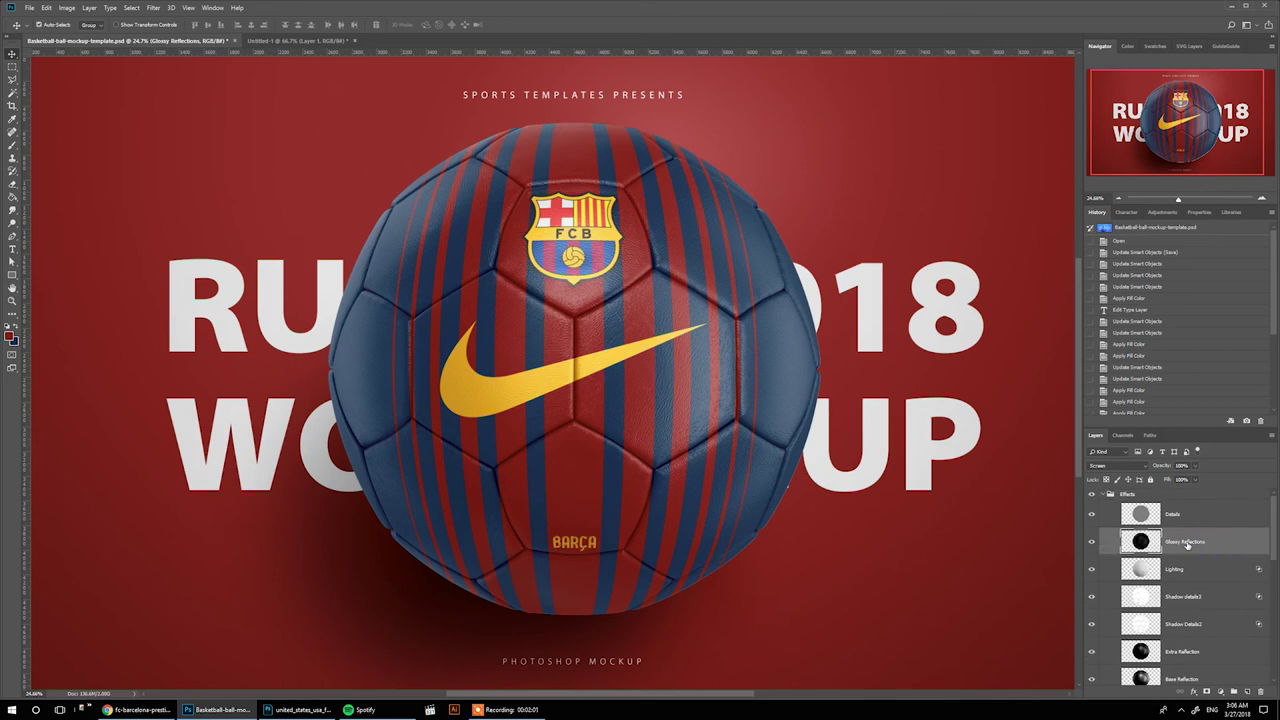
pyautogui.hotkey('ctrl', 'j')
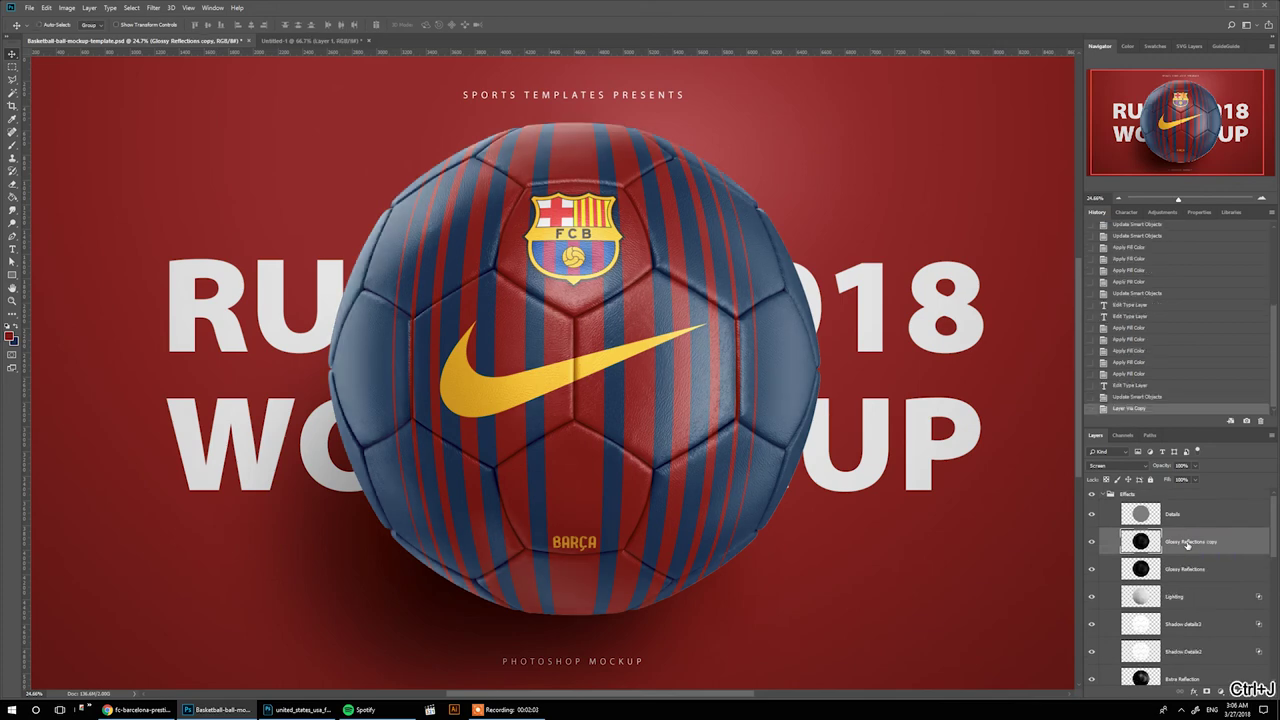
pyautogui.hotkey('ctrl', 'j')
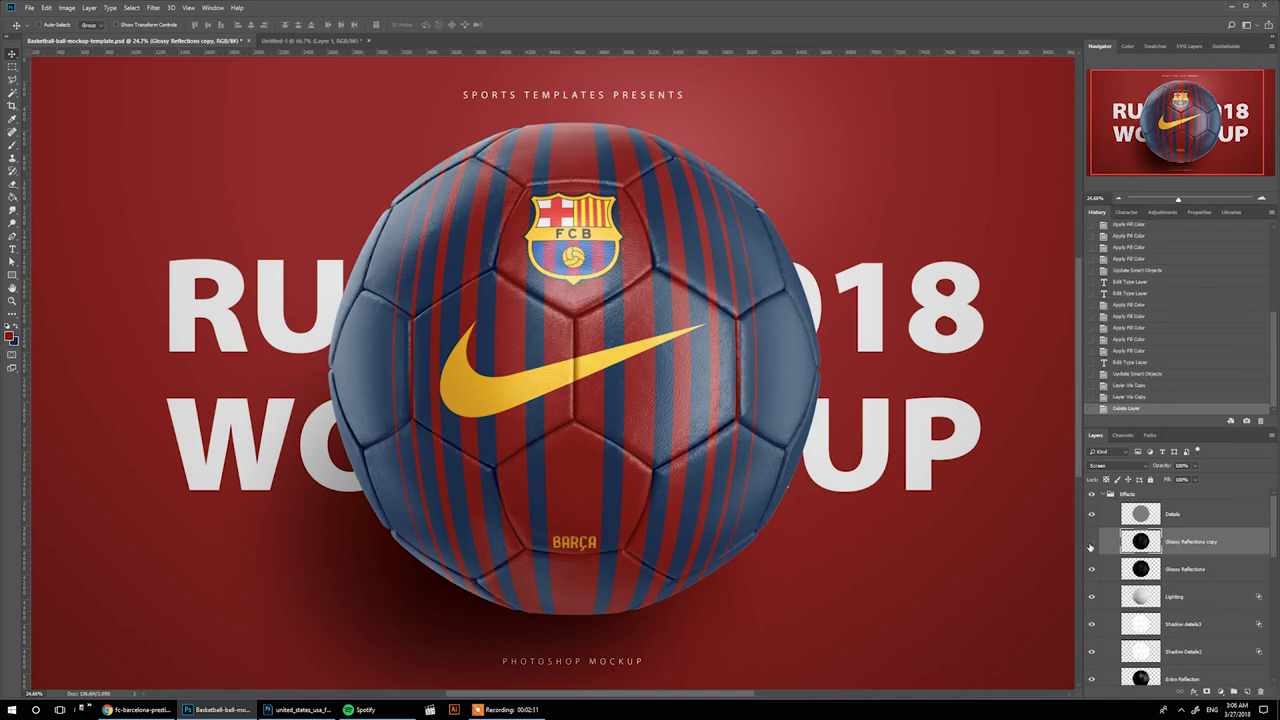
pyautogui.press('Delete')
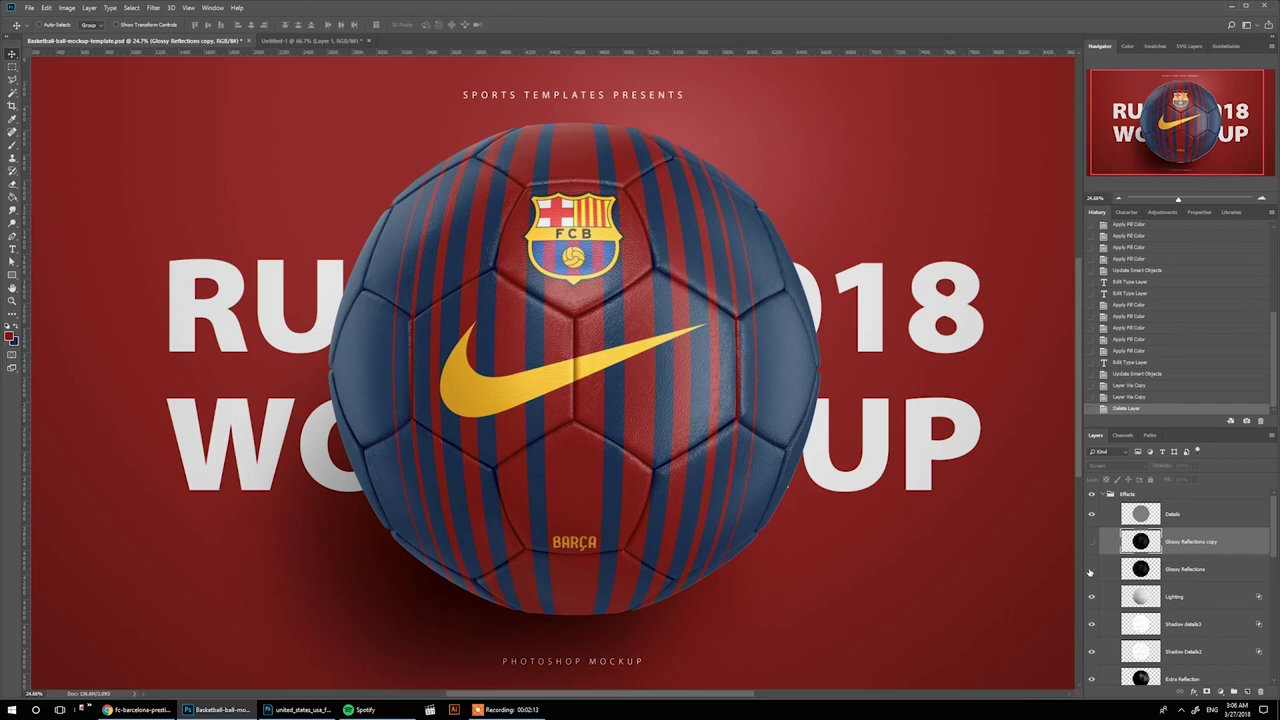
pyautogui.click(1091, 569)
# Raise the Shadows 2 layer's fill to 89%.
pyautogui.scroll(-2, 1110, 600)
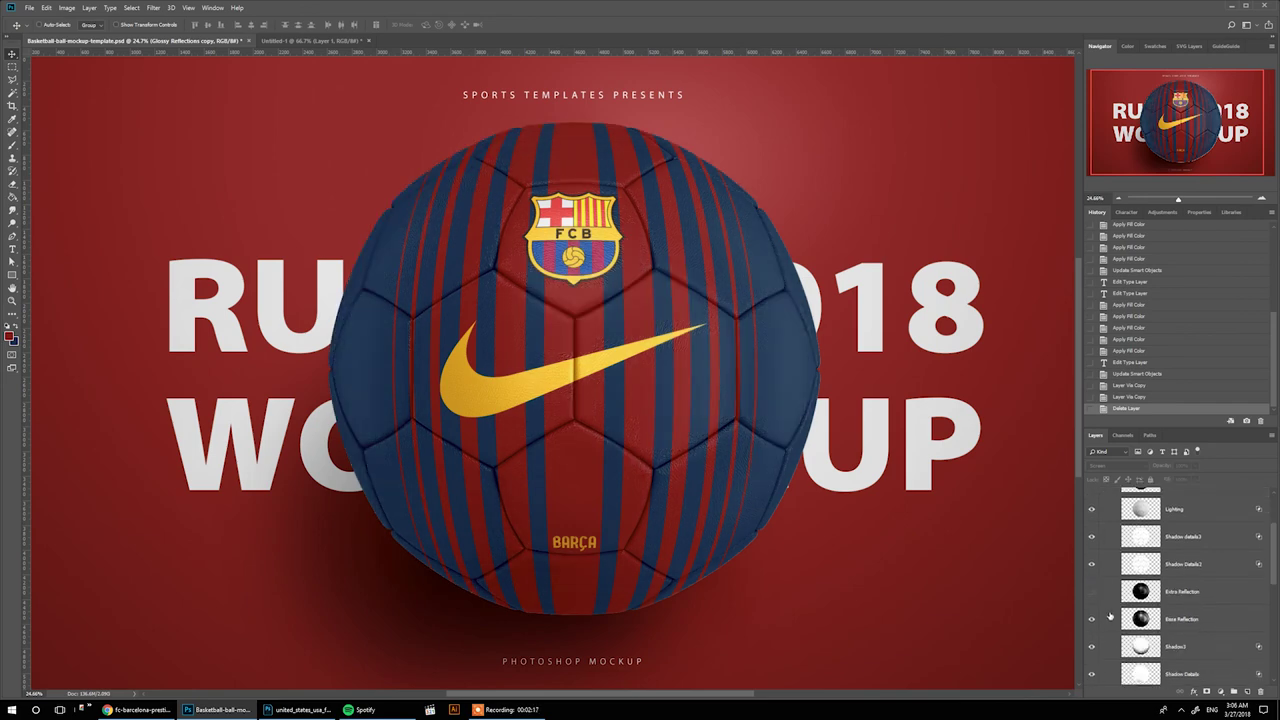
pyautogui.scroll(-5, 1100, 620)
pyautogui.click(1138, 616)
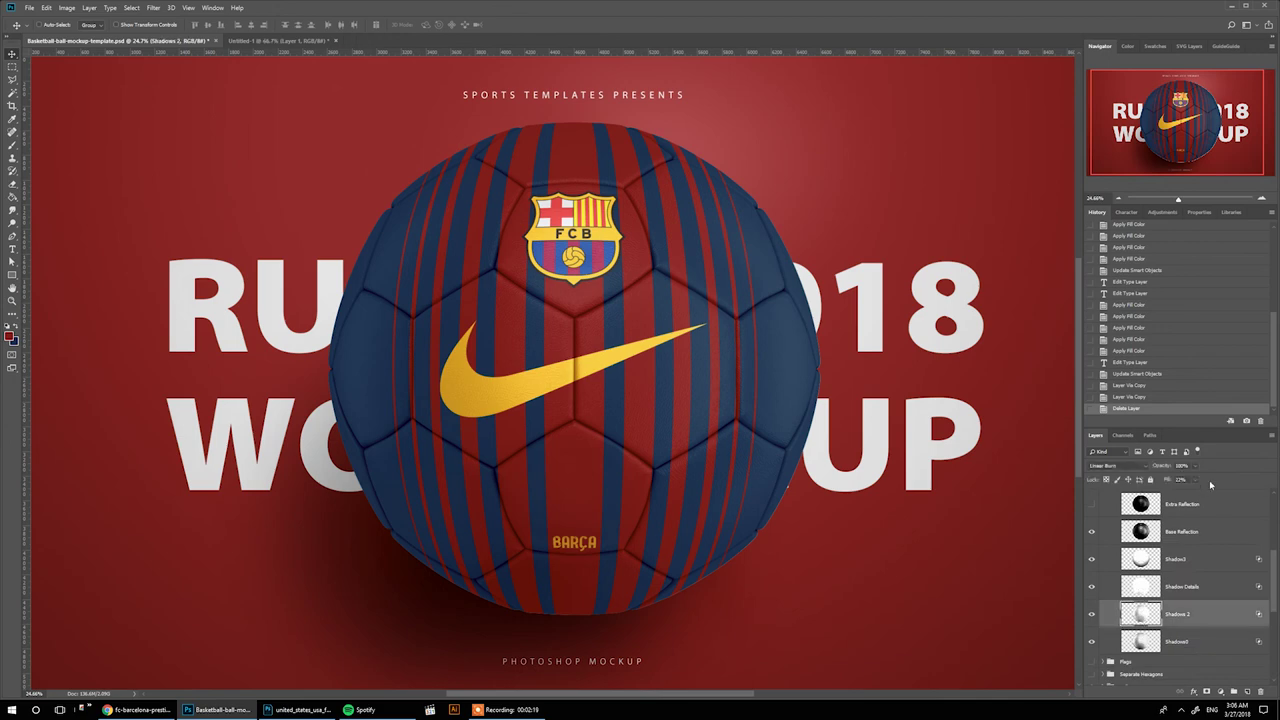
pyautogui.click(1196, 480)
pyautogui.click(1209, 494)
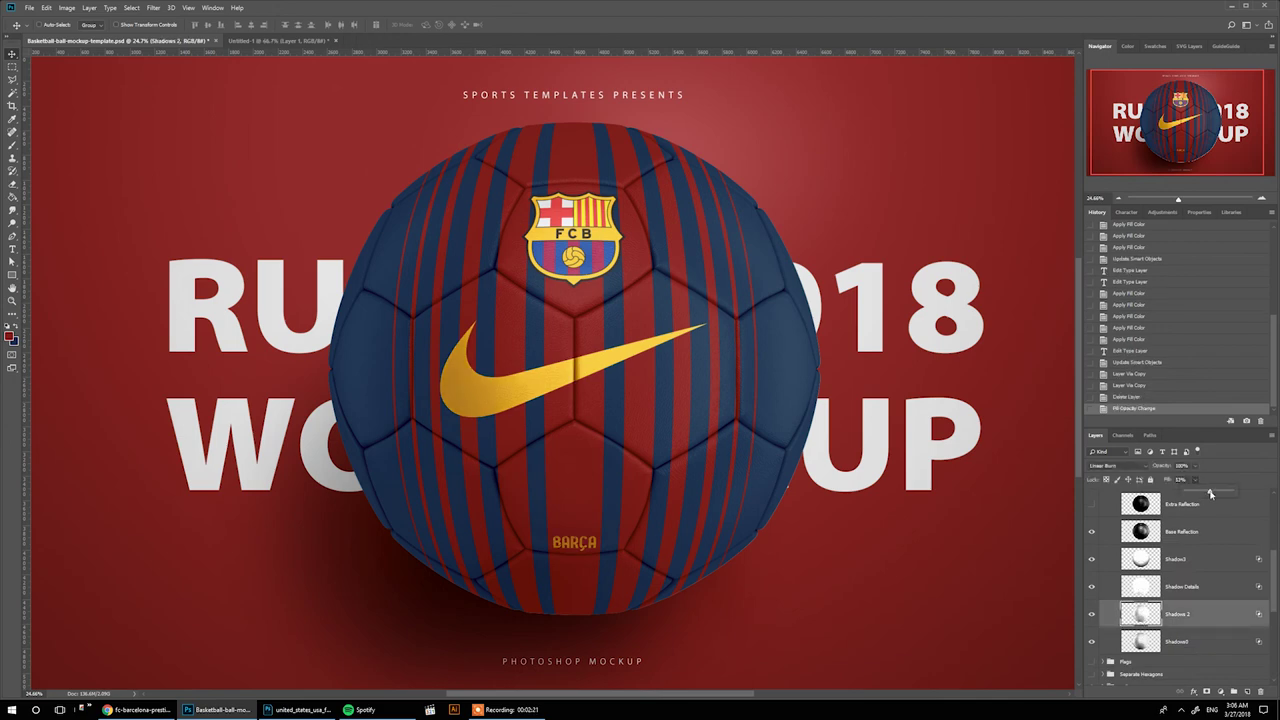
pyautogui.moveTo(1227, 493); pyautogui.dragTo(1223, 493)
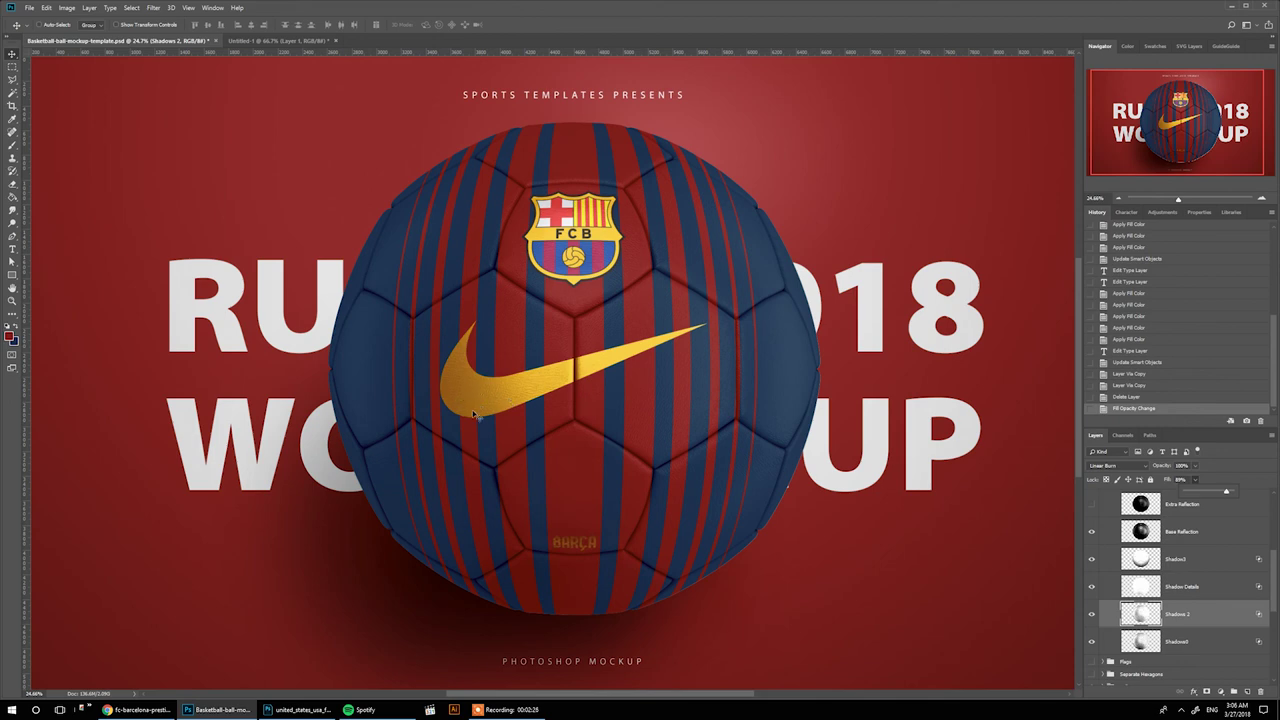
# Turn the Extra Reflection layer back on and toggle Glossy Reflections' visibility.
pyautogui.click(1092, 503)
pyautogui.scroll(1, 1093, 528)
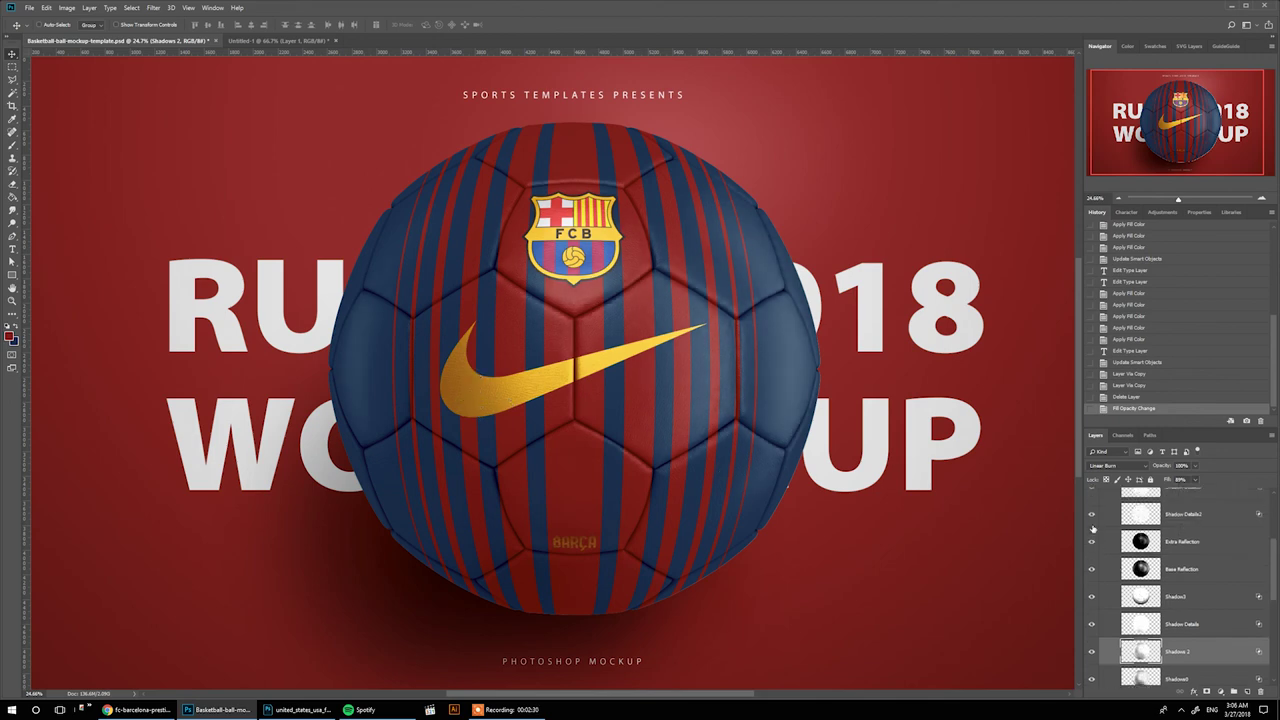
pyautogui.scroll(3, 1093, 528)
pyautogui.click(1092, 531)
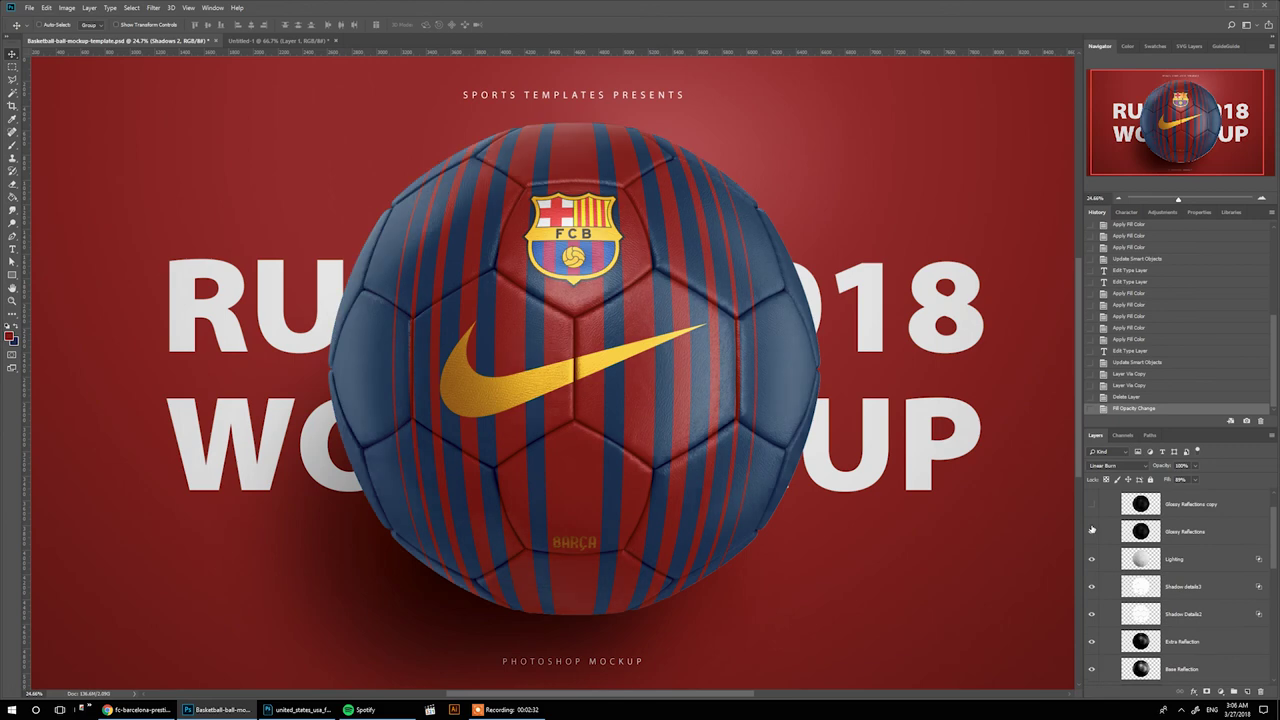
pyautogui.scroll(2, 1105, 545)
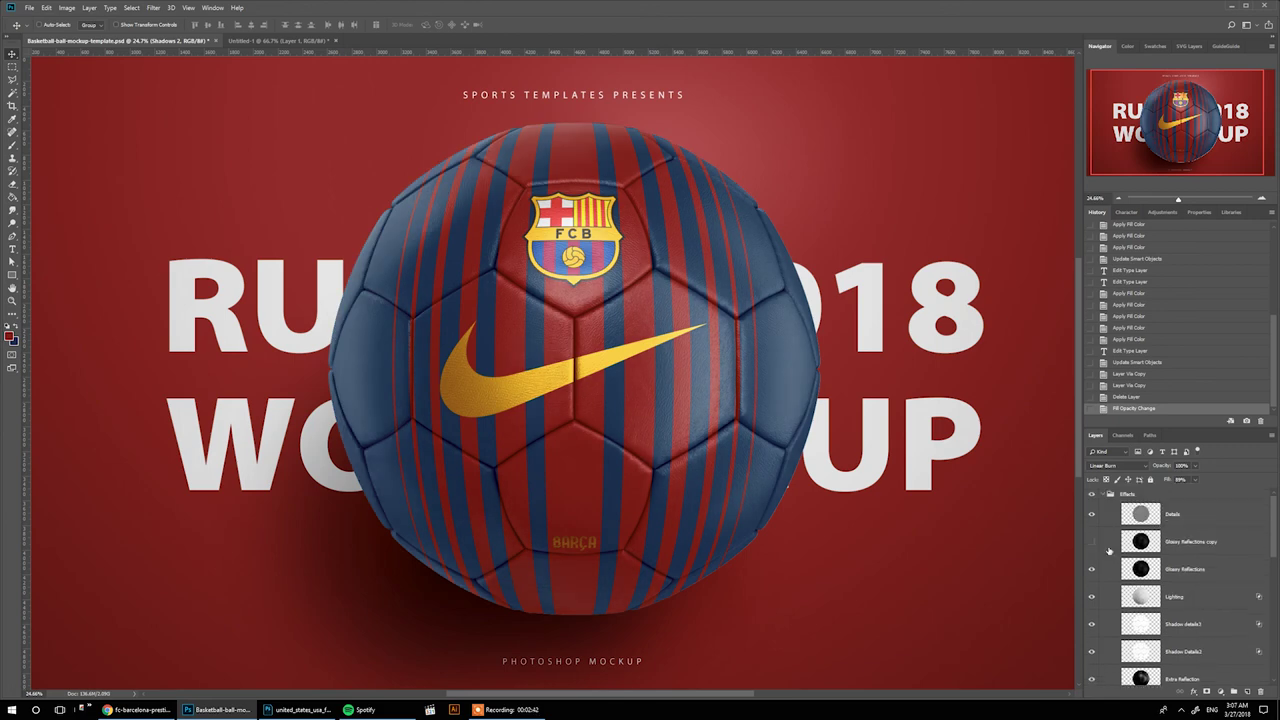
# Step back to an earlier History state, undoing the Shadows 2 fill change.
pyautogui.click(1128, 400)
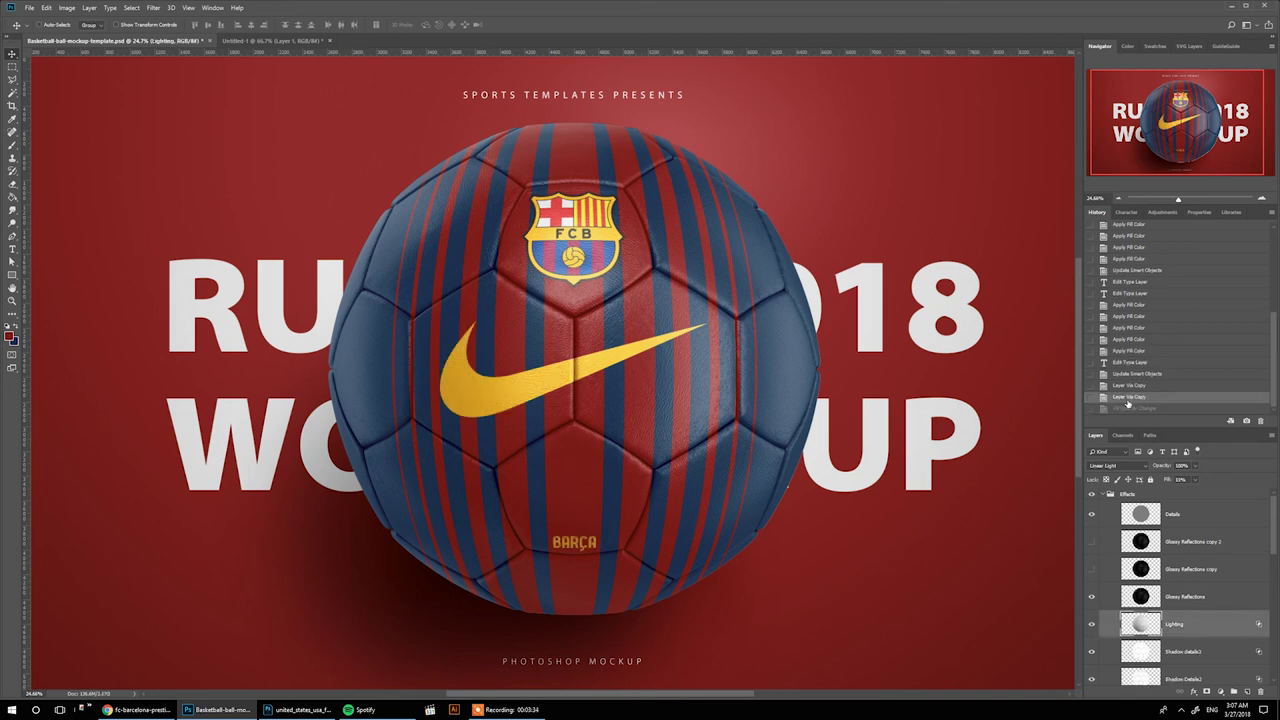